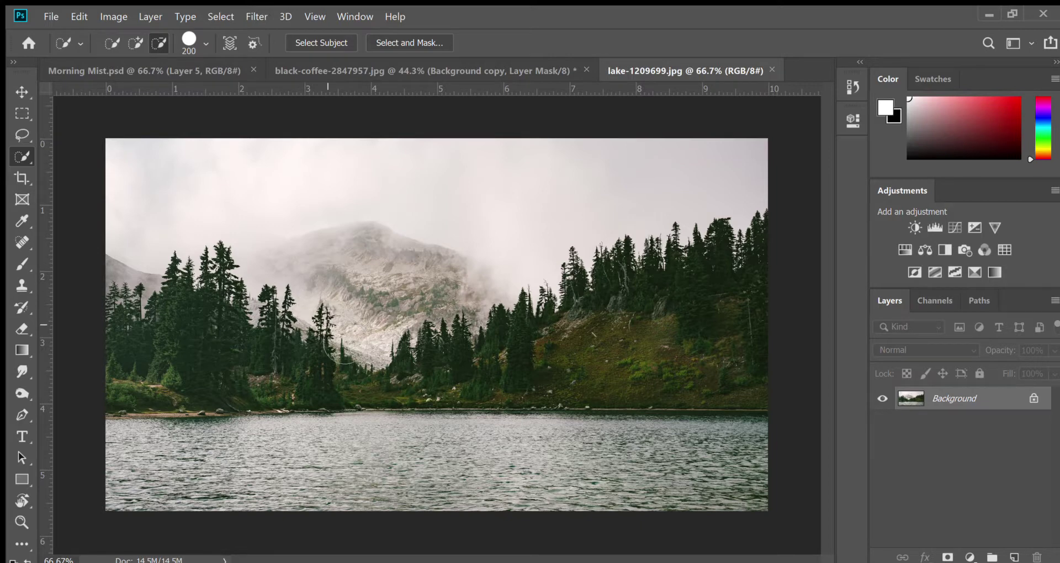
- Select the trees along the lake shore using the Quick Selection tool in add mode with a brush size of 80
key(bracketleft)
key(bracketleft)
key(bracketleft)
key(bracketleft)
key(bracketleft)
key(bracketleft)
click(22, 522)
click(181, 303)
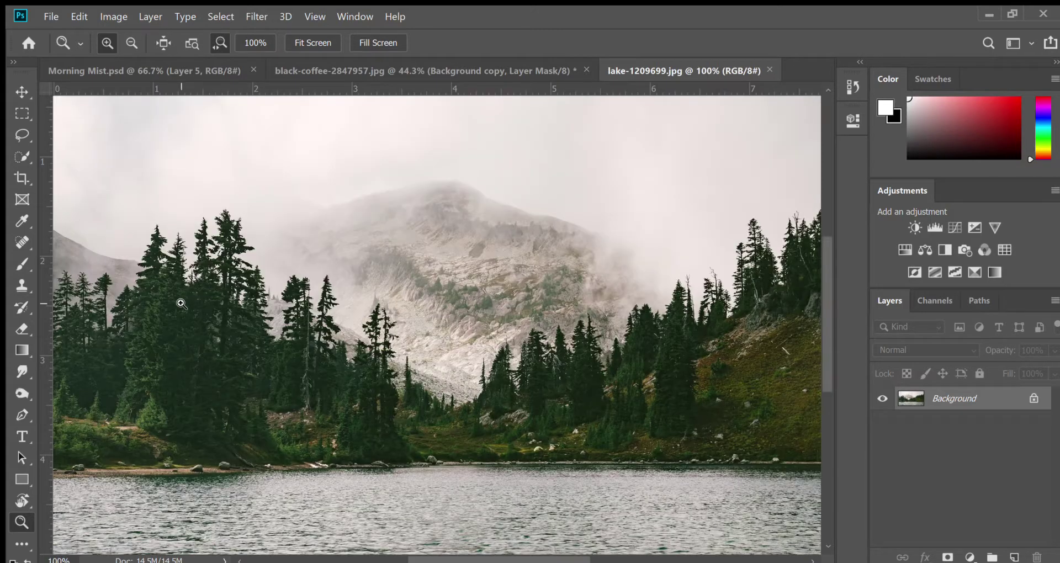
drag(510, 559, 485, 560)
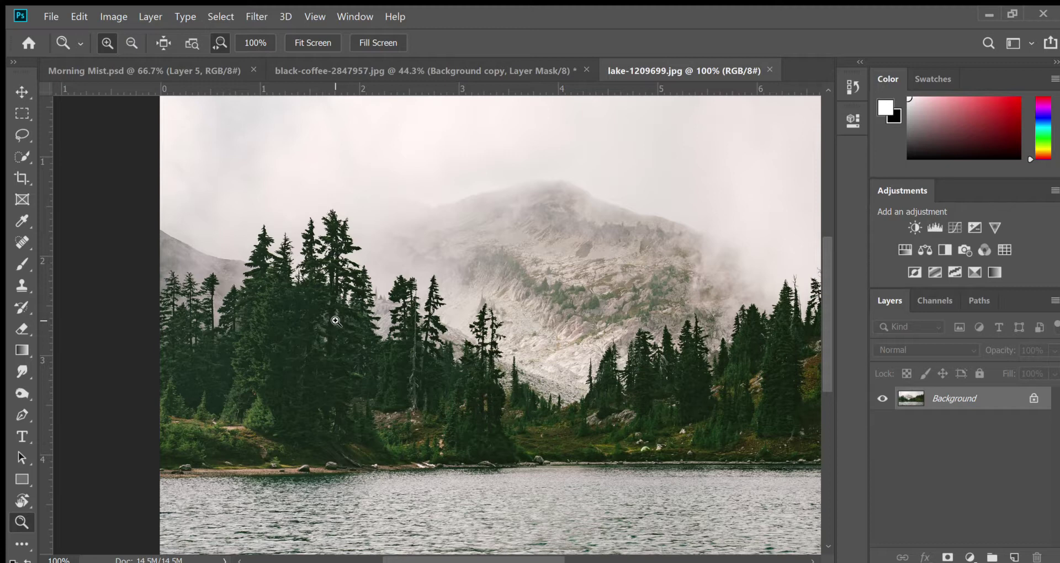
click(17, 159)
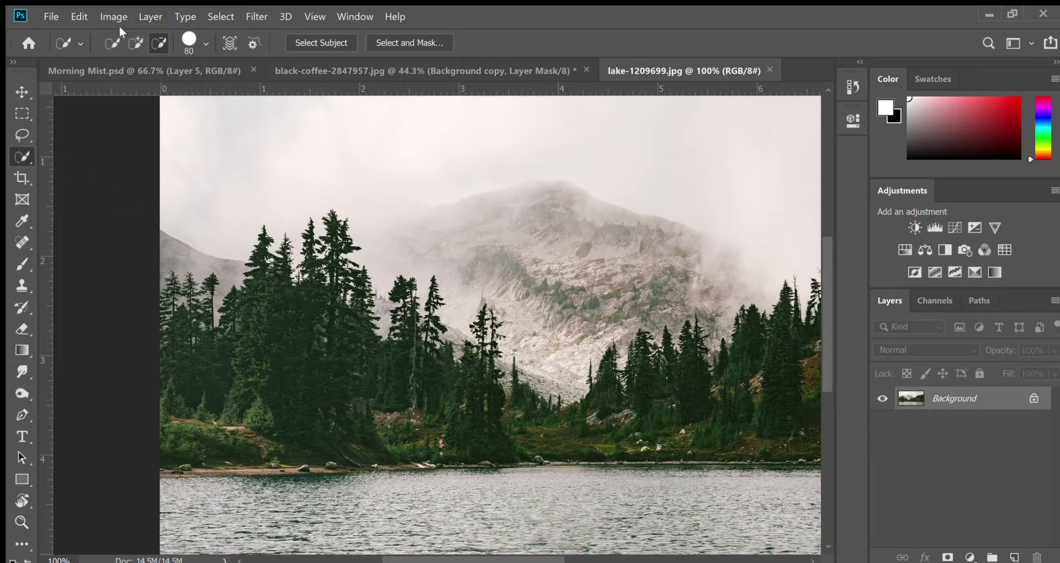
click(136, 42)
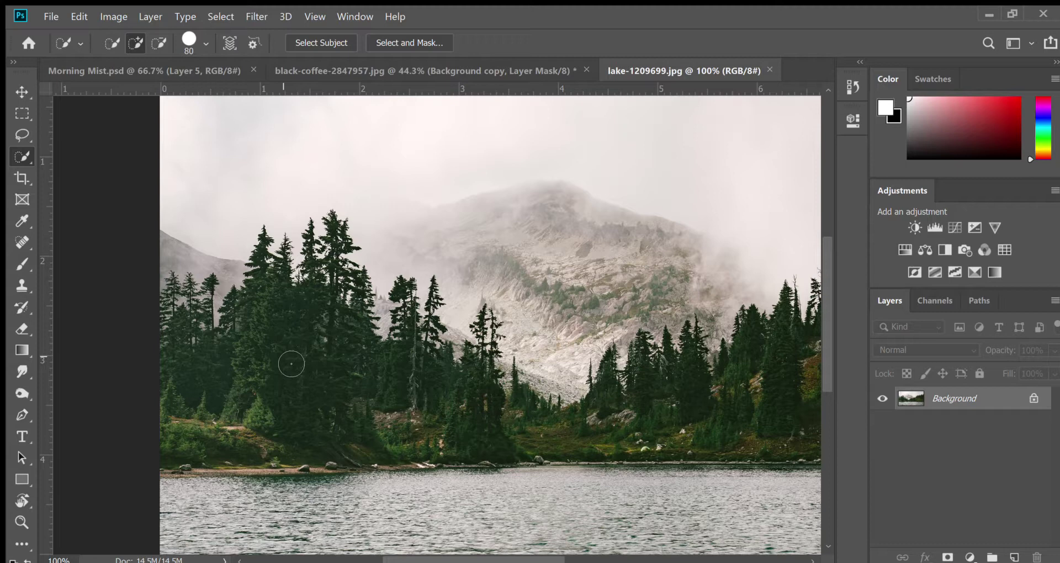
click(279, 355)
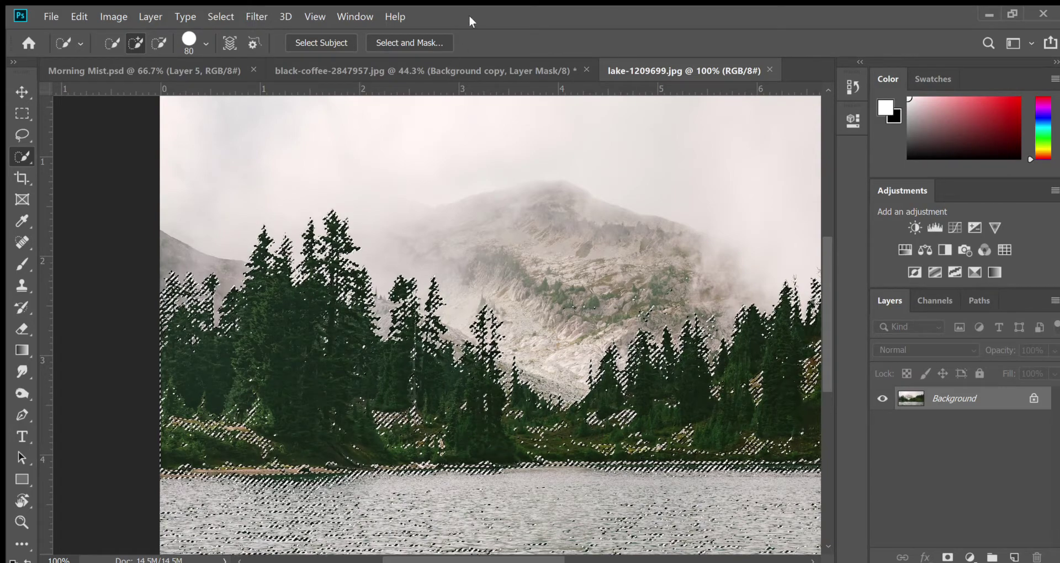
- Refine the tree selection in Select and Mask with 97% overlay opacity, Smart Radius enabled and a 7 px edge radius
click(423, 42)
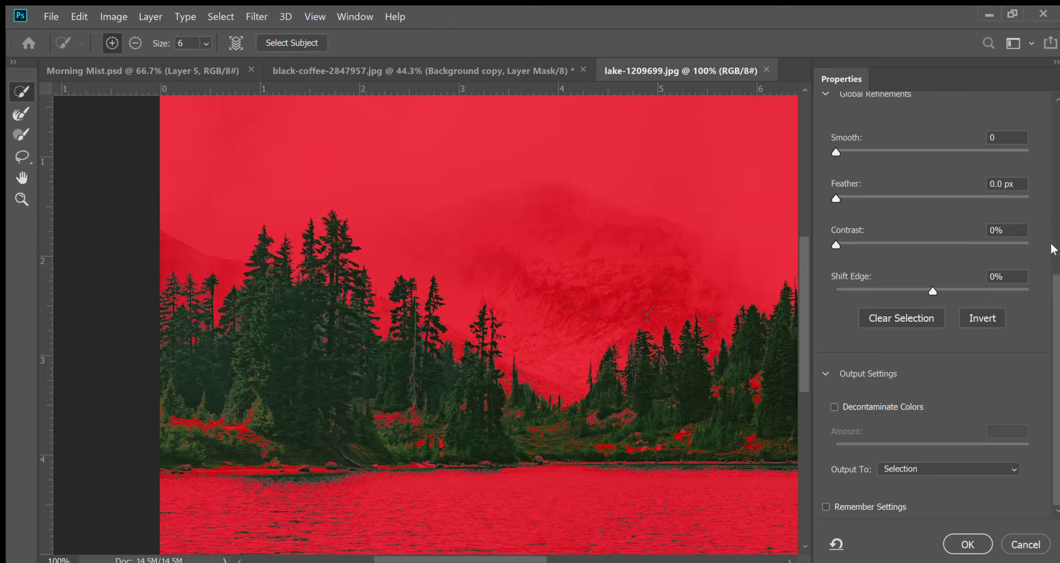
scroll(958, 281, up, 5)
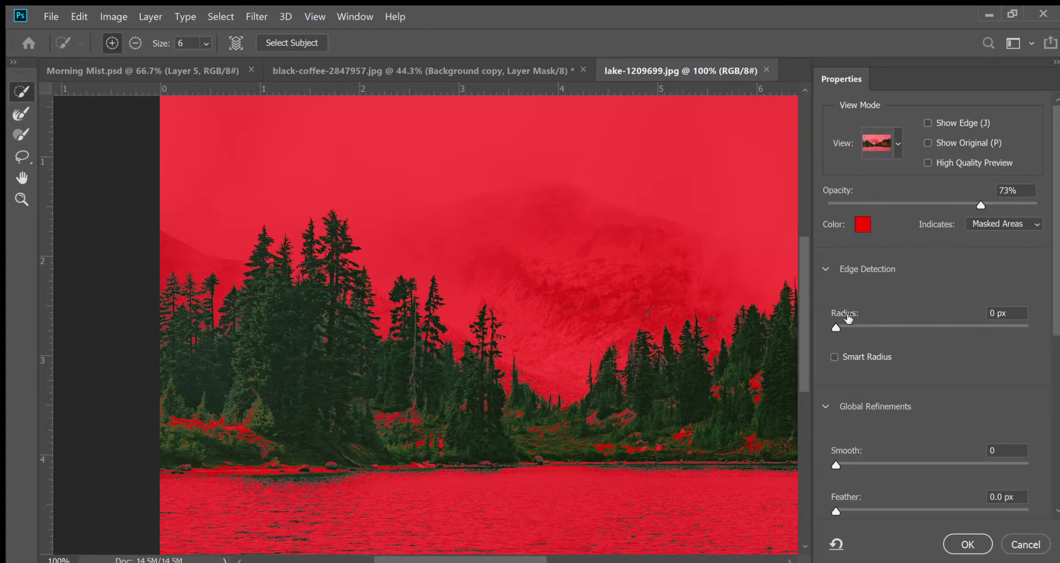
drag(976, 205, 1030, 204)
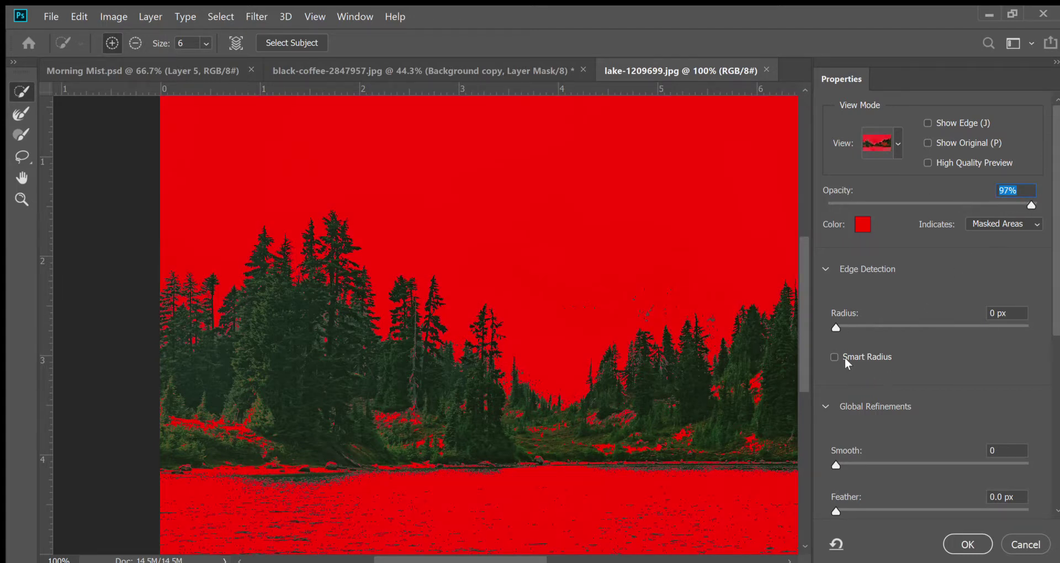
drag(837, 326, 895, 325)
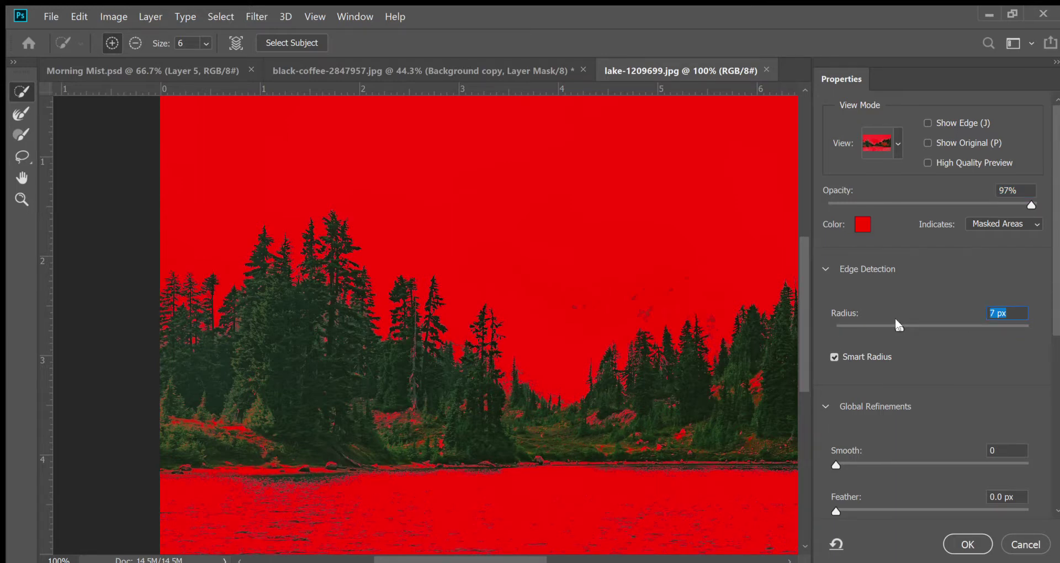
- Output the refined tree selection as a layer mask
drag(1055, 218, 1051, 407)
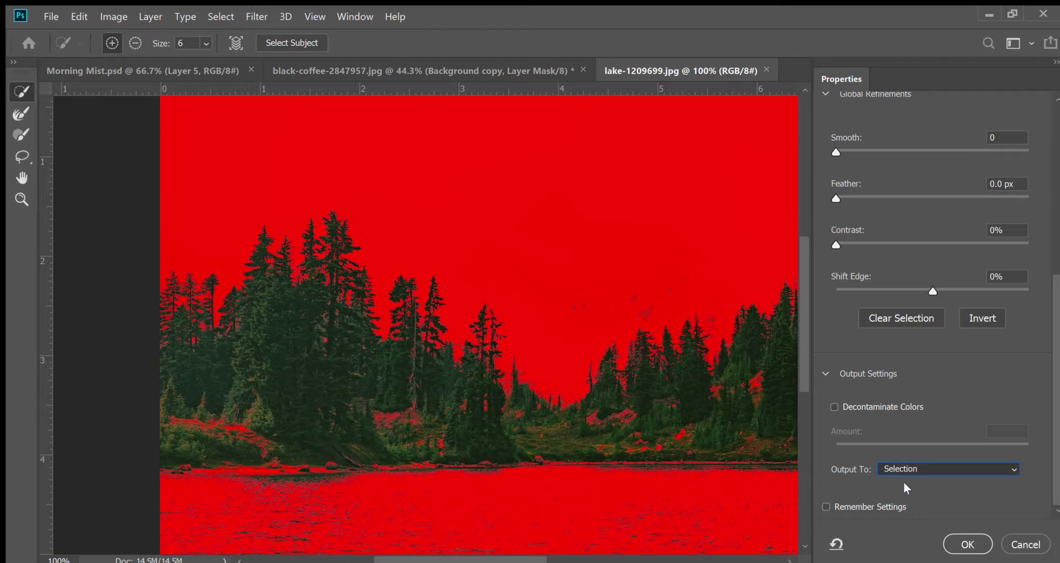
key(Down)
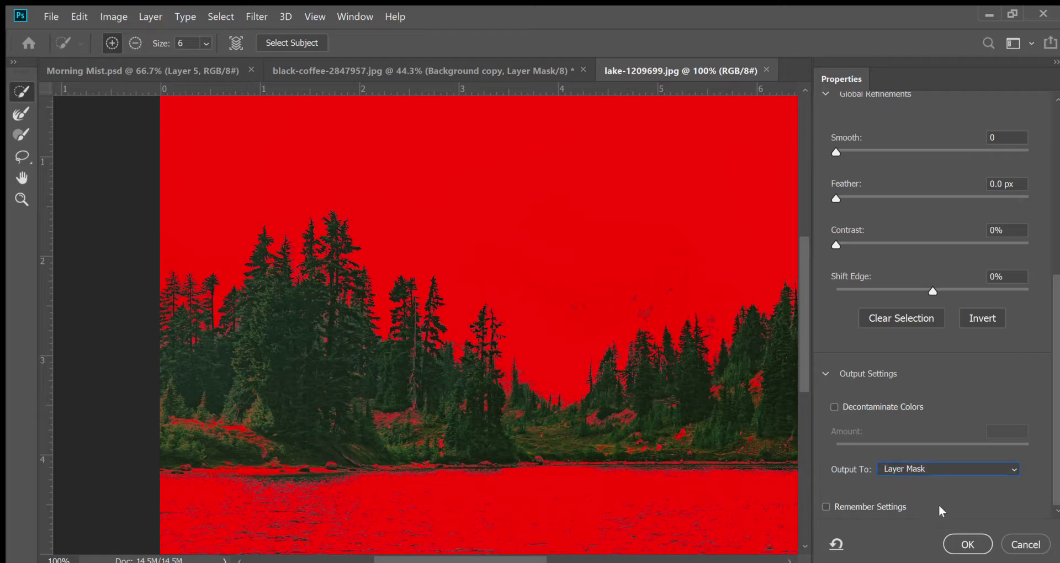
click(965, 544)
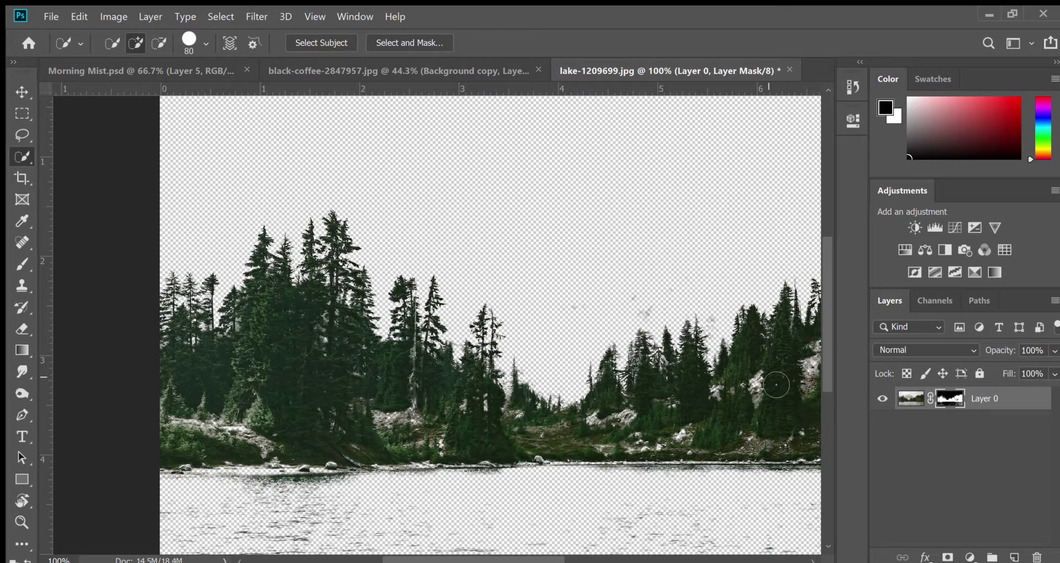
- Paint black on the layer mask with a soft 300 px brush to hide the right-hand hillside and its trees
drag(799, 389, 768, 378)
scroll(771, 380, down, 2)
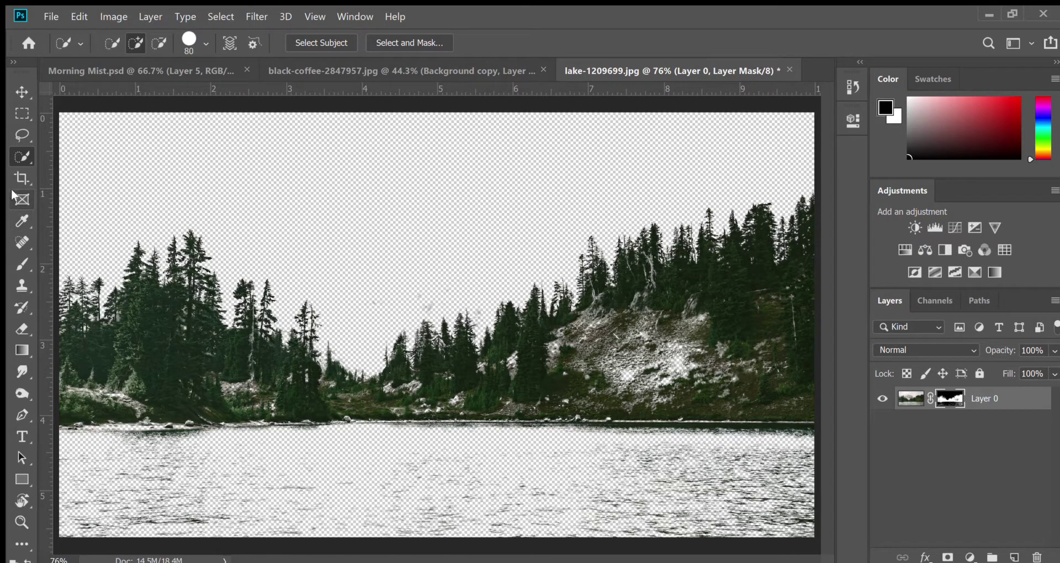
click(18, 261)
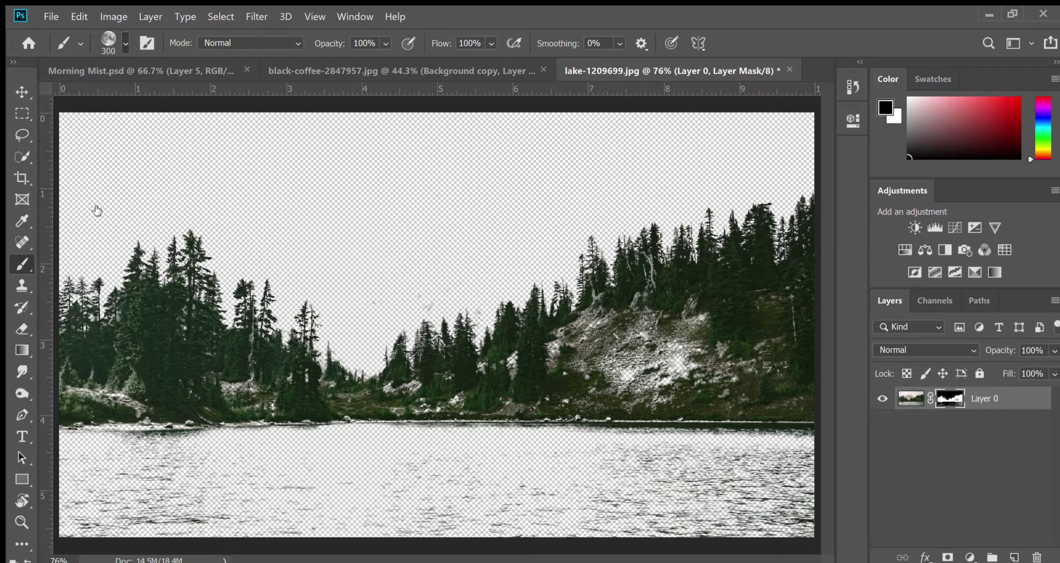
key(shift+bracketleft)
mouse_move(434, 348)
mouse_down()
mouse_move(449, 328)
mouse_move(438, 296)
mouse_up()
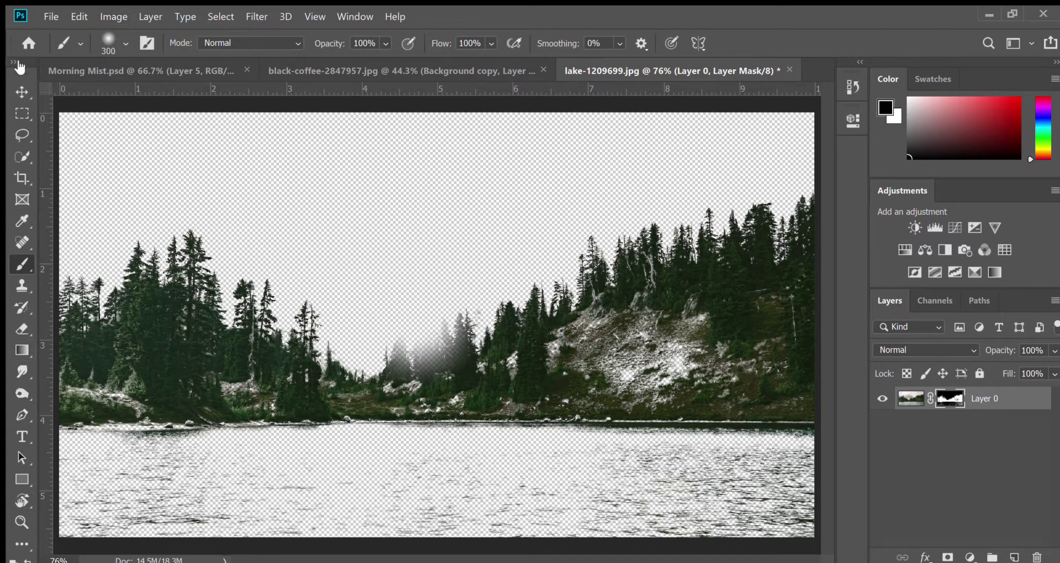
drag(16, 58, 16, 206)
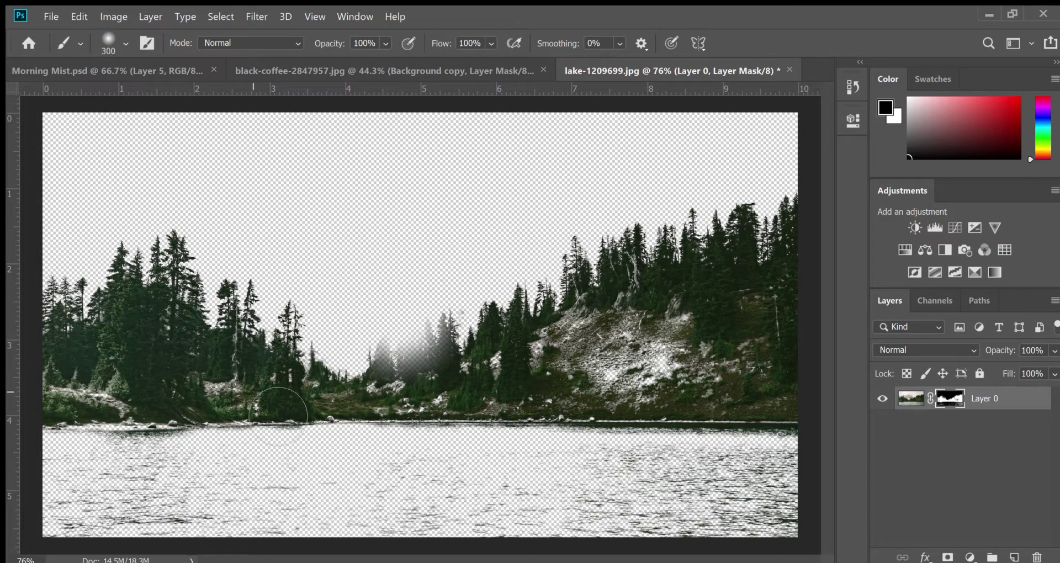
mouse_move(402, 343)
mouse_down()
mouse_move(430, 455)
mouse_move(447, 305)
mouse_move(475, 452)
mouse_move(448, 250)
mouse_move(399, 241)
mouse_move(417, 304)
mouse_move(534, 402)
mouse_move(523, 467)
mouse_move(504, 288)
mouse_move(557, 485)
mouse_move(551, 499)
mouse_move(503, 437)
mouse_move(491, 393)
mouse_move(557, 258)
mouse_move(579, 398)
mouse_move(622, 530)
mouse_move(598, 248)
mouse_move(655, 527)
mouse_move(624, 383)
mouse_move(636, 305)
mouse_move(676, 561)
mouse_move(675, 228)
mouse_up()
mouse_move(670, 271)
mouse_down()
mouse_move(708, 238)
mouse_move(772, 254)
mouse_move(770, 513)
mouse_move(687, 534)
mouse_move(722, 455)
mouse_move(663, 375)
mouse_move(715, 504)
mouse_move(789, 519)
mouse_move(759, 419)
mouse_up()
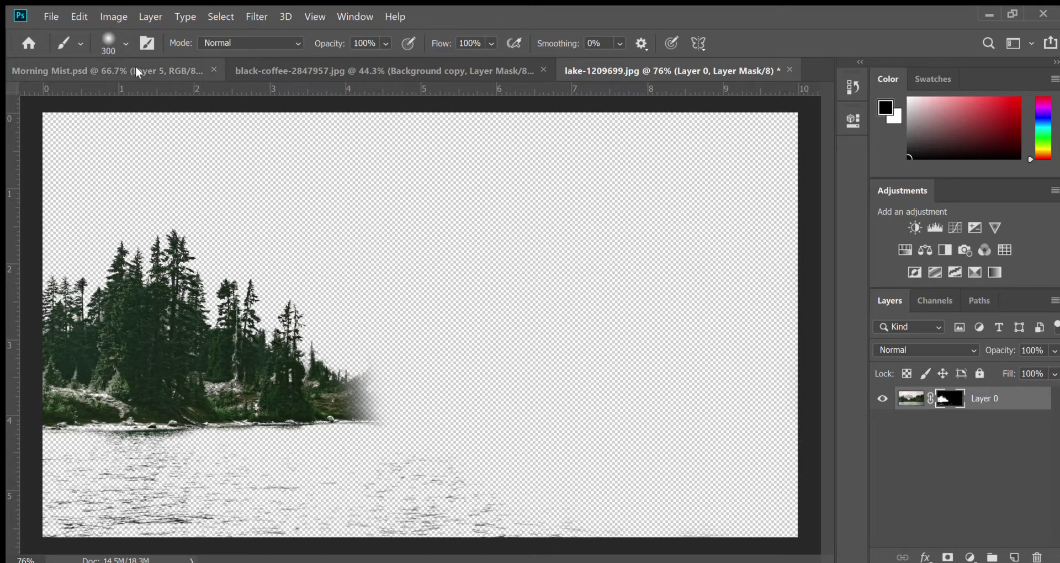
- Harden the 300 px brush and mask out the lake water and the faded right end of the tree group
key(shift+bracketright)
key(shift+bracketright)
key(shift+bracketright)
key(shift+bracketright)
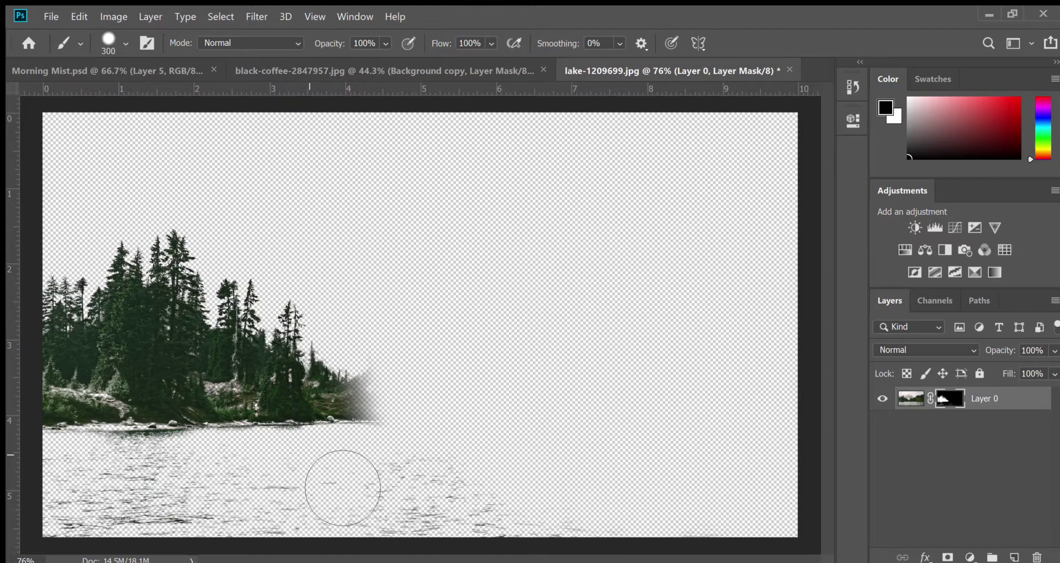
mouse_move(426, 355)
mouse_down()
mouse_move(419, 425)
mouse_move(429, 404)
mouse_move(482, 471)
mouse_move(654, 557)
mouse_move(347, 508)
mouse_move(177, 496)
mouse_move(118, 502)
mouse_move(71, 530)
mouse_move(259, 530)
mouse_up()
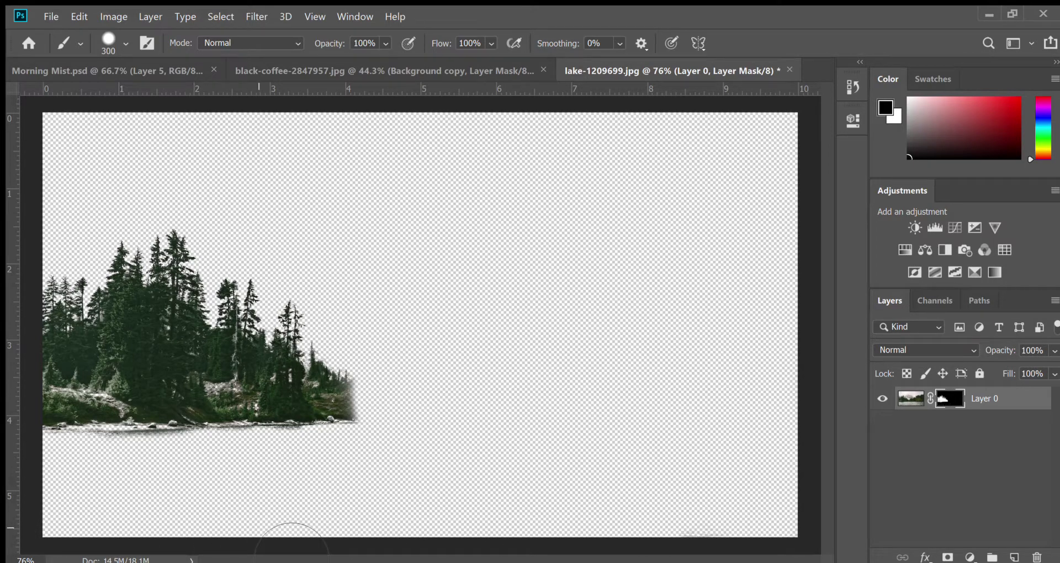
key(ctrl+minus)
mouse_move(158, 503)
mouse_down()
mouse_move(130, 502)
mouse_move(762, 517)
mouse_up()
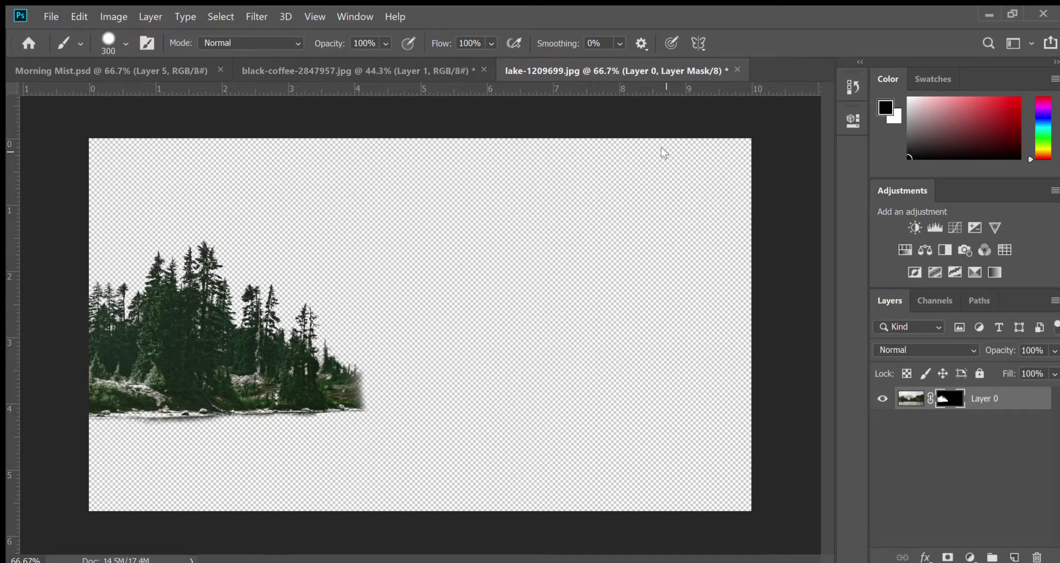
- Switch to the black-coffee-2847957.jpg document and close Morning Mist.psd
click(364, 69)
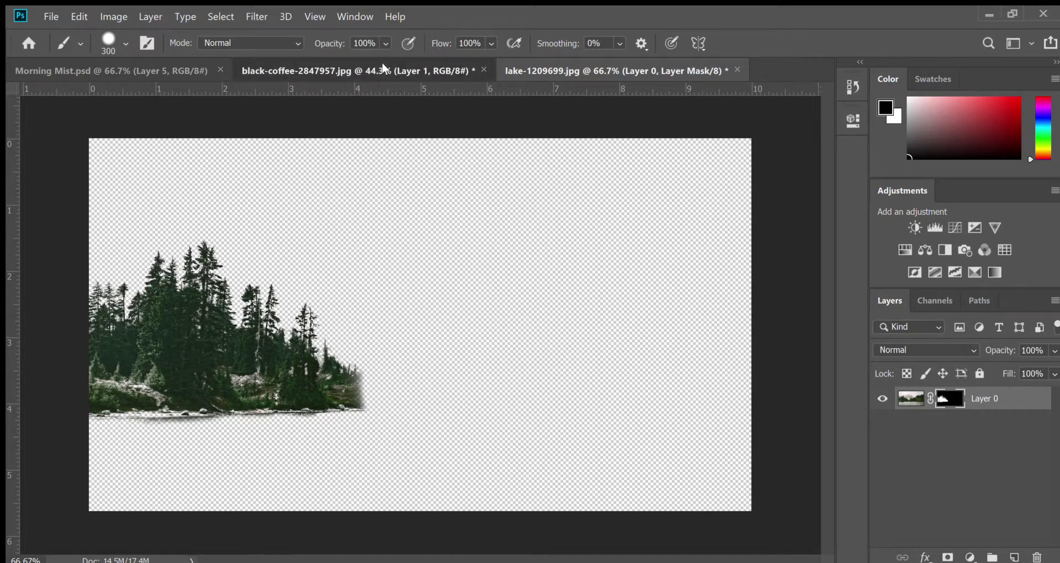
key(x)
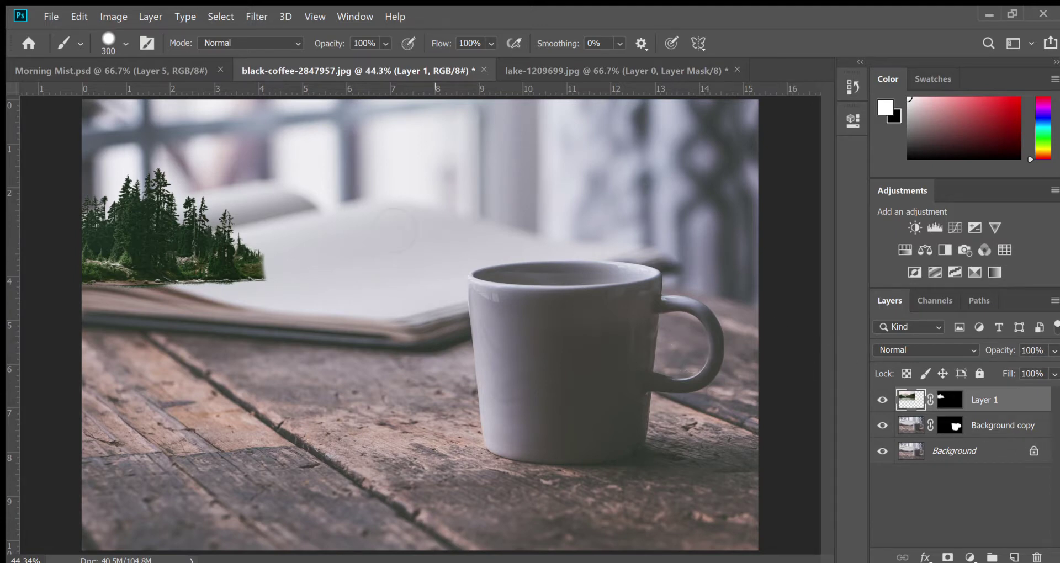
click(218, 70)
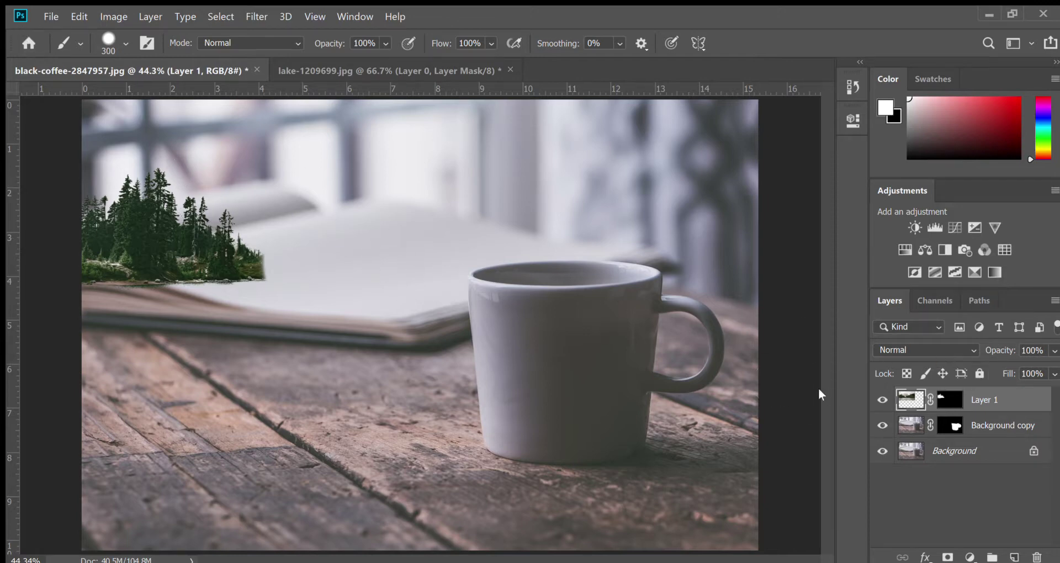
- Move the trees over the mug's opening and place Layer 1 beneath the Background copy layer
key(v)
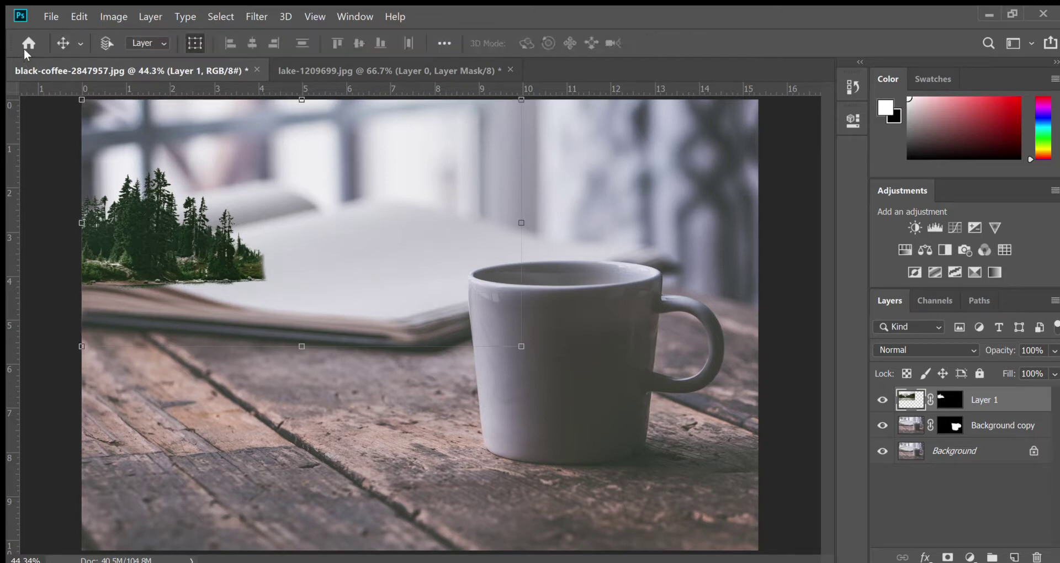
mouse_move(179, 246)
mouse_down()
mouse_move(276, 273)
mouse_move(516, 286)
mouse_move(538, 286)
mouse_move(555, 266)
mouse_up()
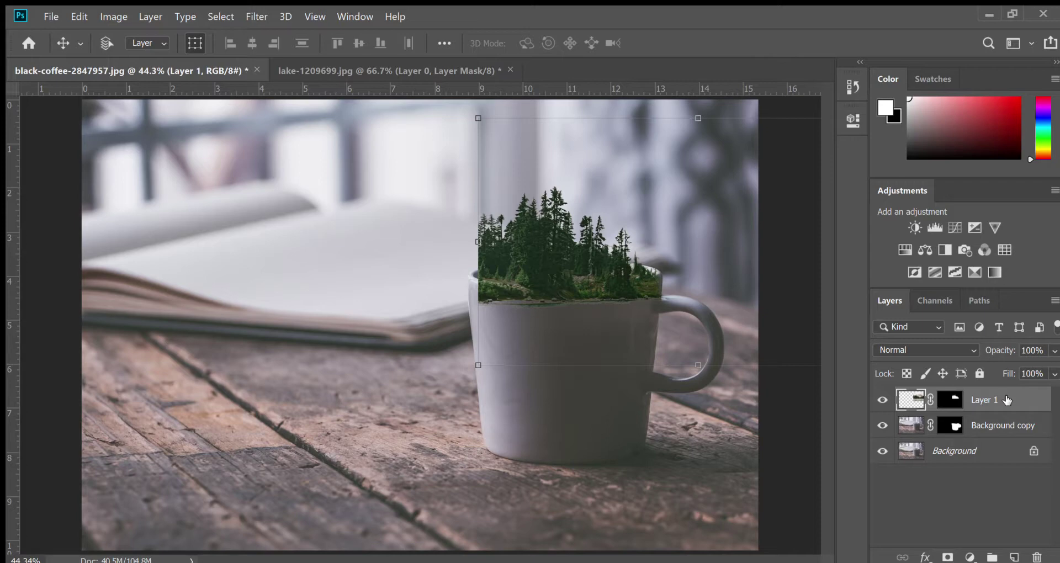
drag(1007, 402, 1001, 440)
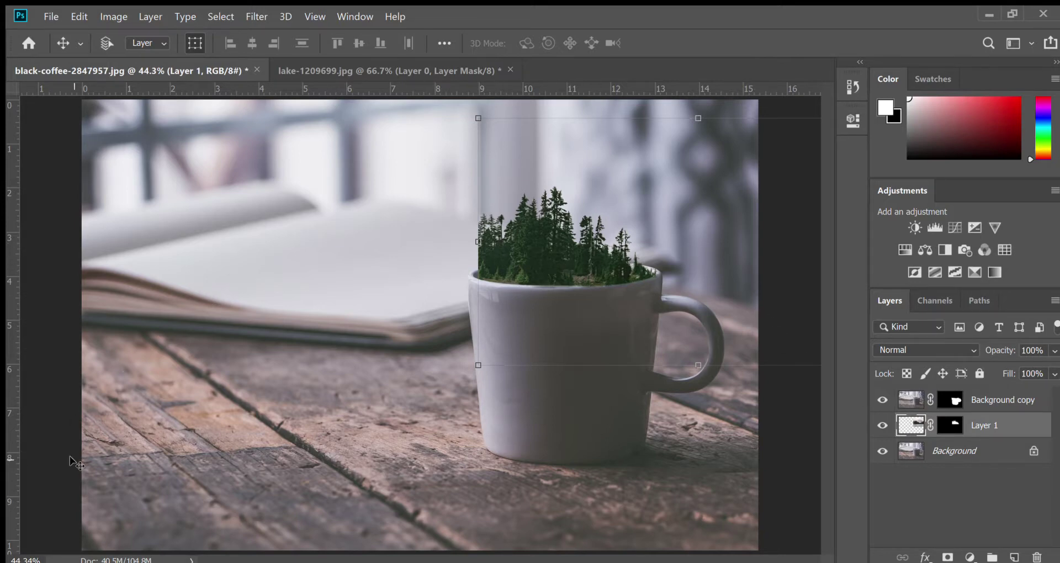
- Paint black on Layer 1's mask with a 100 px brush to break up the straight left edge of the trees
key(z)
click(562, 254)
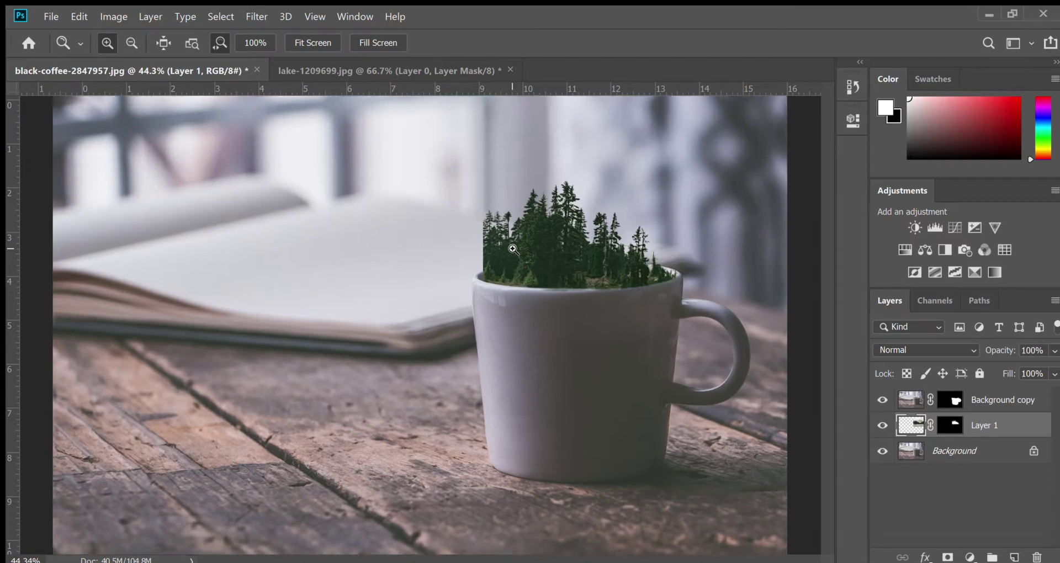
click(514, 250)
click(513, 250)
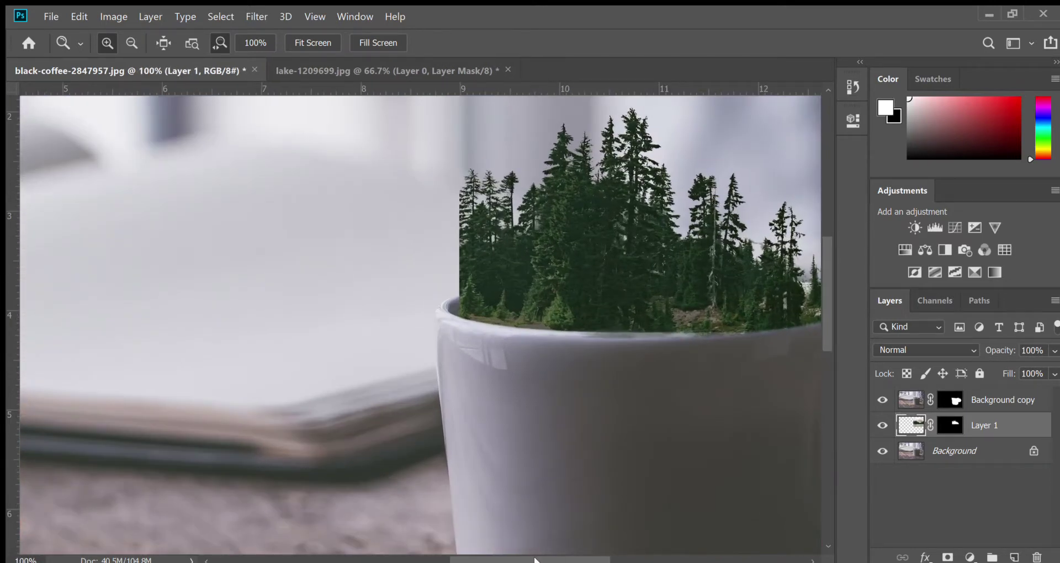
drag(535, 559, 551, 559)
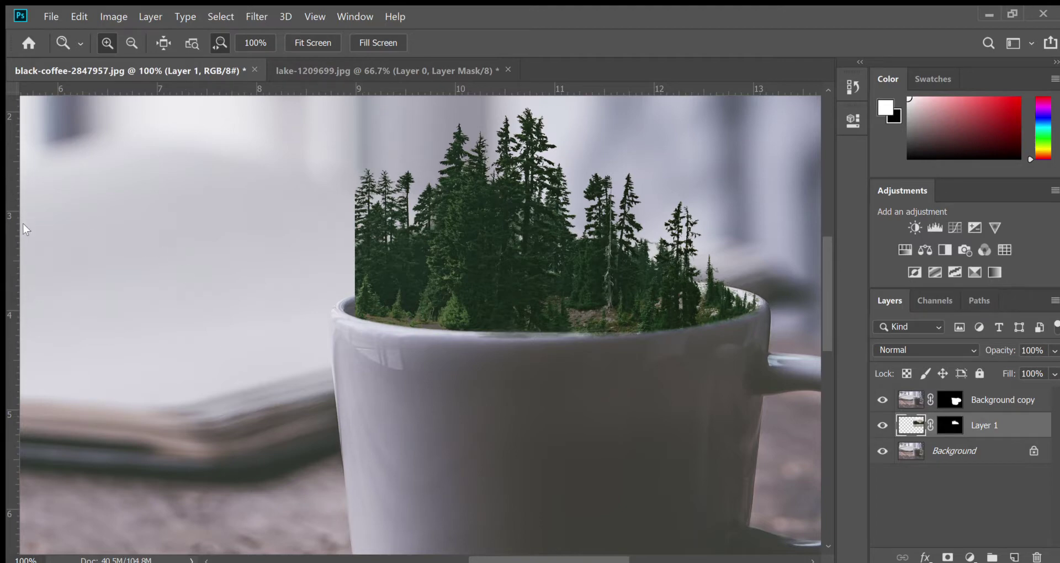
key(b)
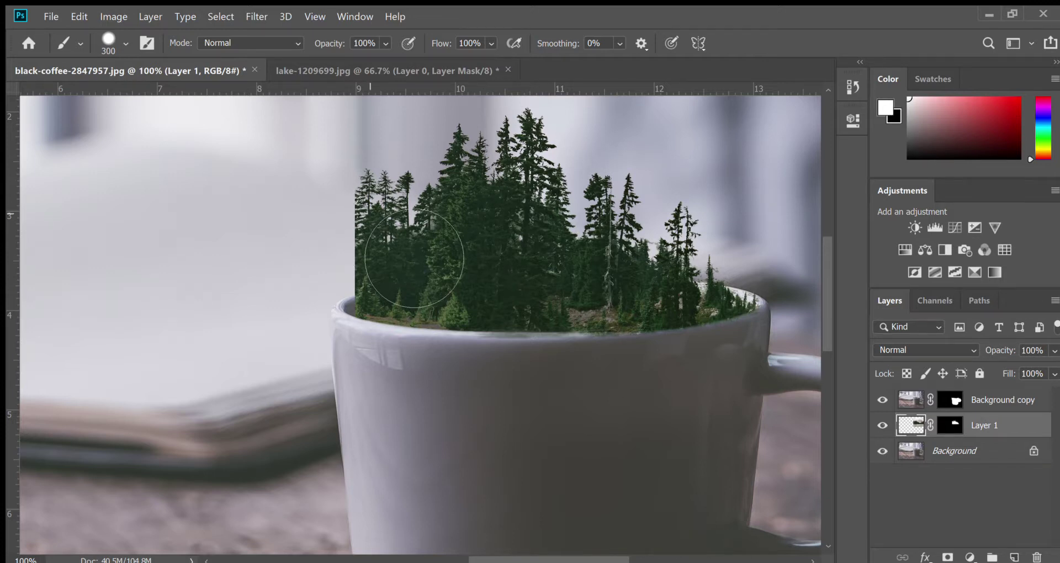
key(bracketleft)
key(bracketleft)
key(bracketleft)
key(bracketleft)
key(bracketleft)
key(bracketleft)
drag(354, 210, 346, 234)
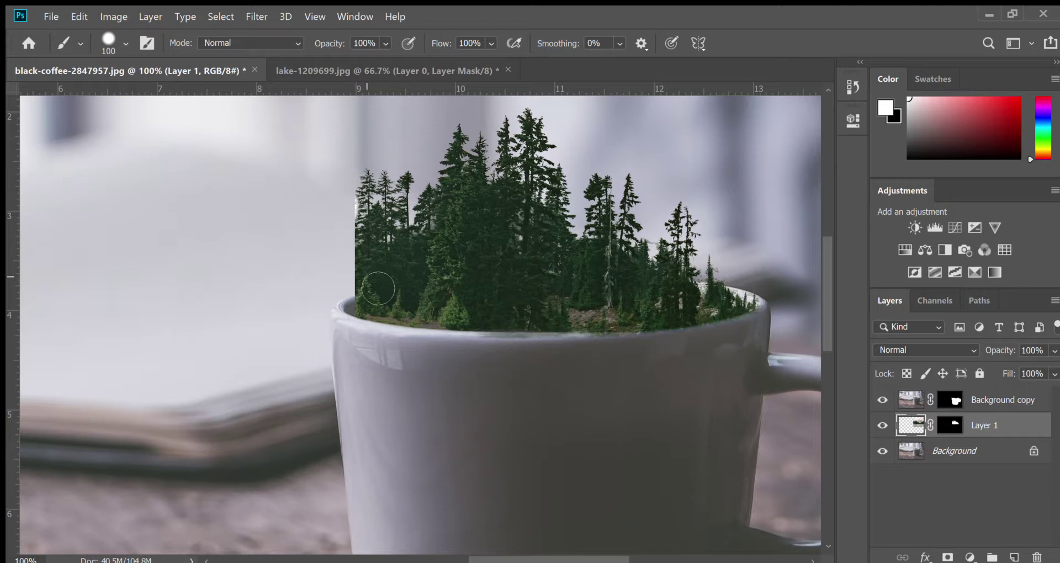
key(ctrl+z)
click(956, 426)
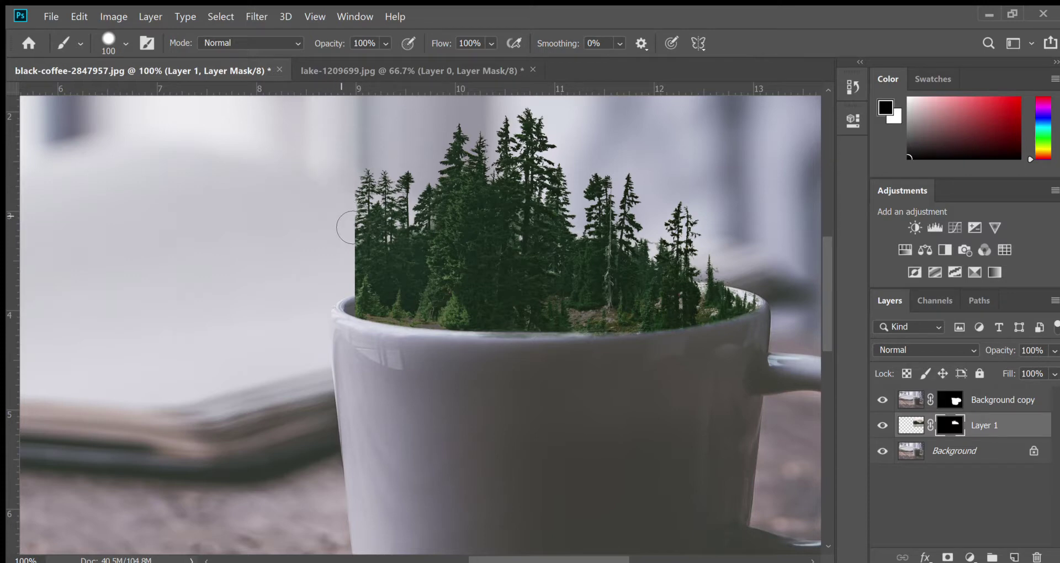
drag(352, 253, 348, 299)
click(910, 426)
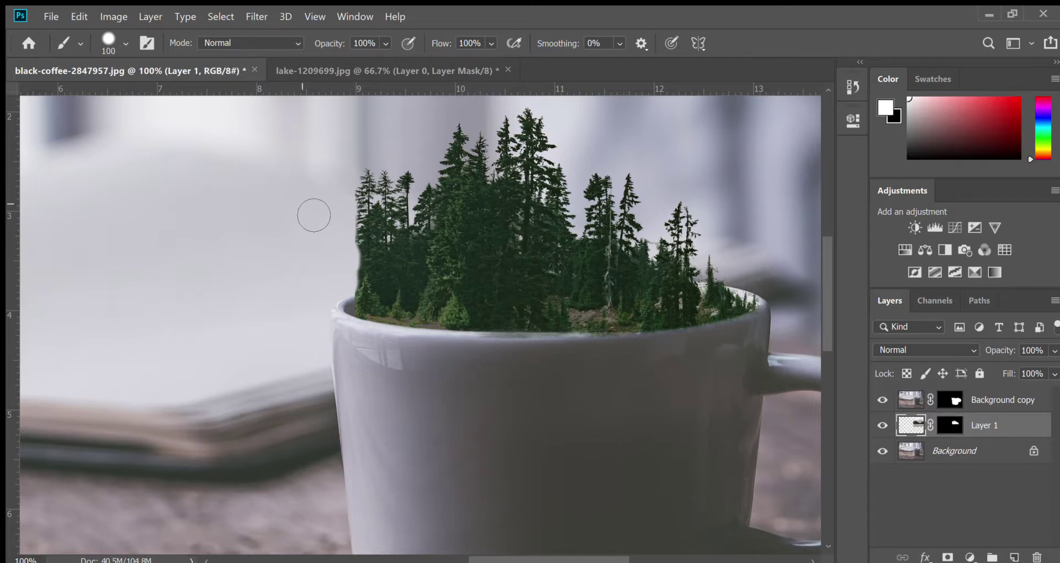
key(w)
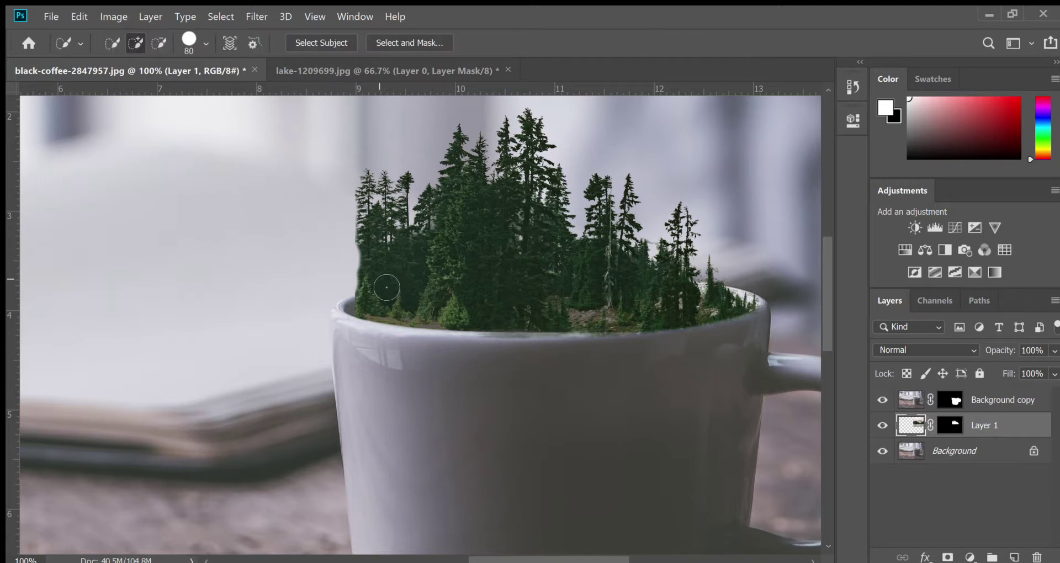
mouse_move(379, 287)
mouse_down()
mouse_move(395, 275)
mouse_move(397, 232)
mouse_move(422, 248)
mouse_move(414, 303)
mouse_move(430, 260)
mouse_up()
key(ctrl+d)
click(950, 426)
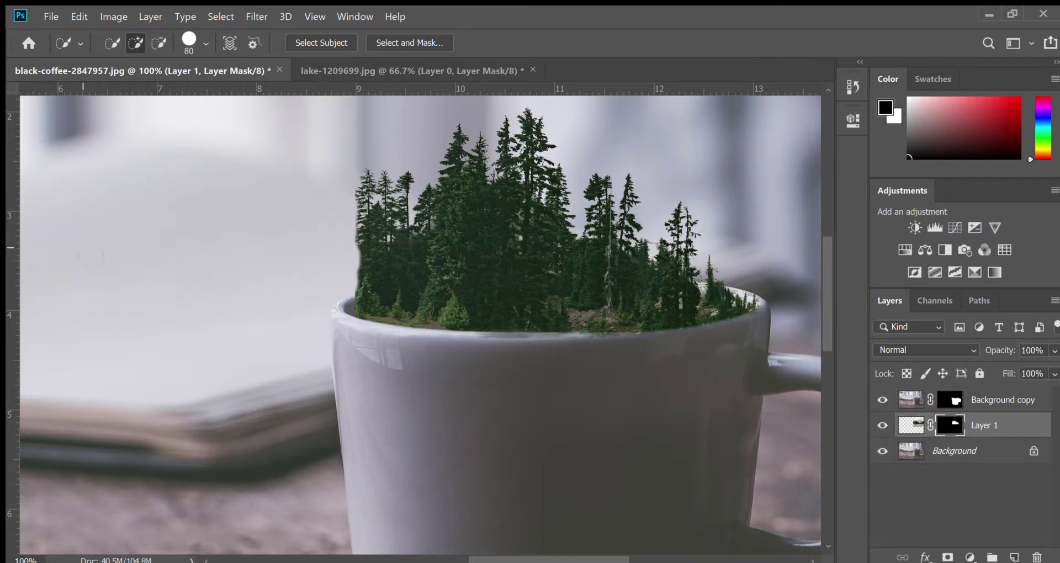
- Paint black on Layer 1's mask with brushes of 35 px and 10 px to trim the trees' straight left edge
key(b)
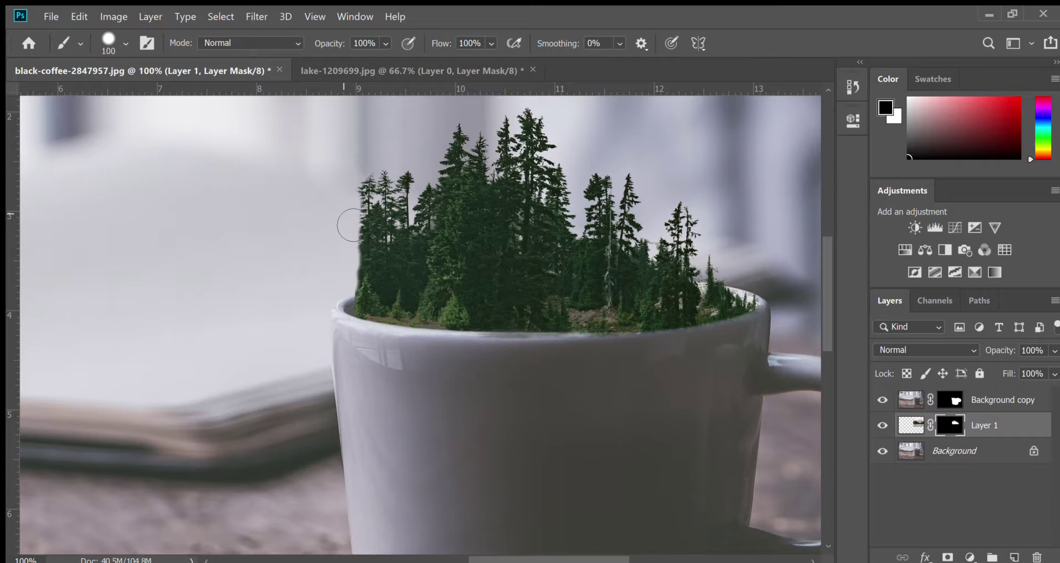
key(bracketleft)
key(bracketleft)
key(bracketleft)
key(bracketleft)
key(bracketleft)
key(bracketleft)
key(bracketleft)
mouse_move(370, 198)
mouse_down()
mouse_move(369, 180)
mouse_move(359, 197)
mouse_up()
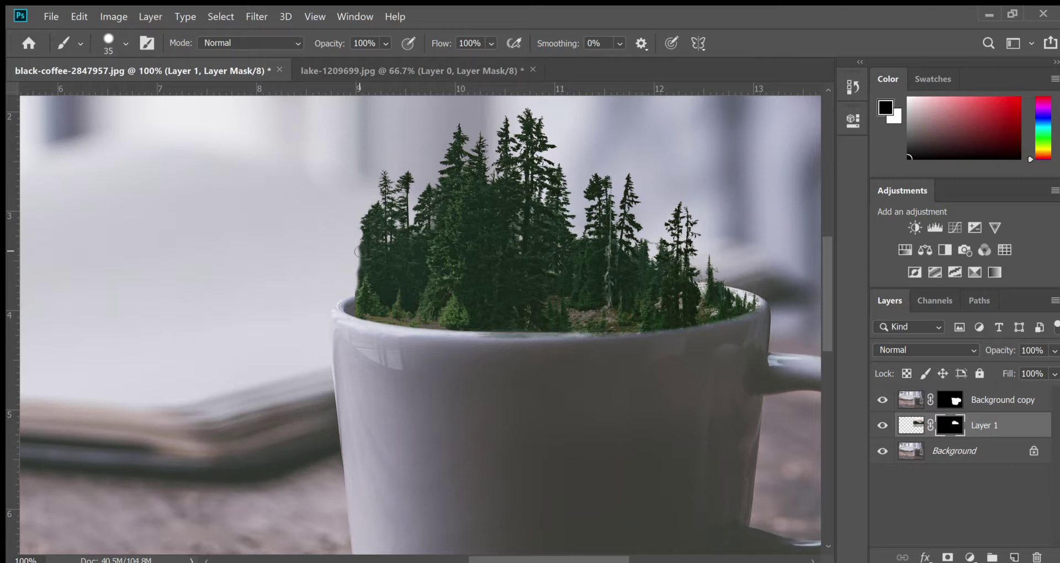
key(bracketleft)
key(bracketleft)
key(bracketleft)
key(ctrl+0)
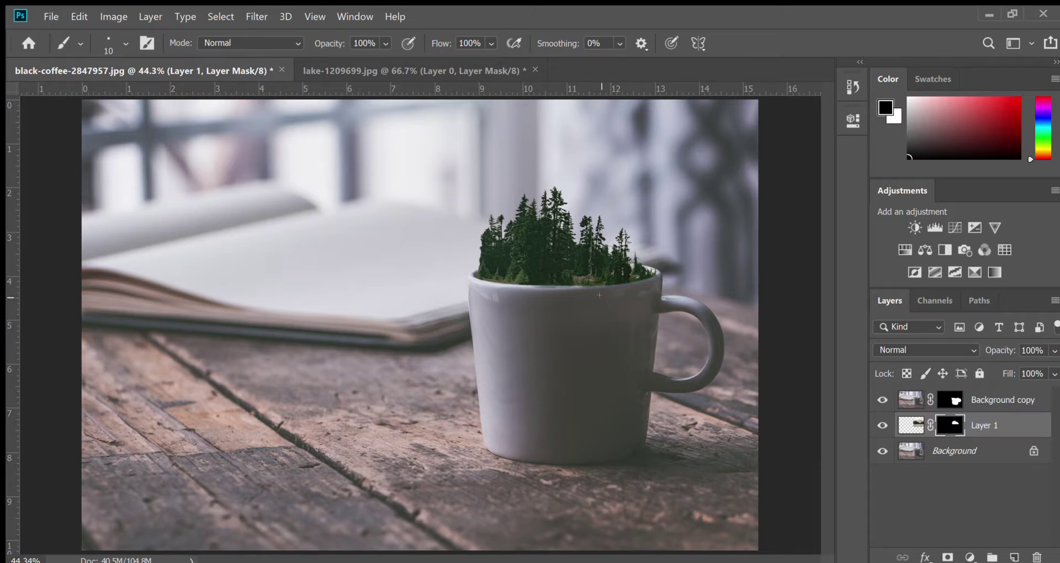
- Duplicate Layer 1 and flip the copy horizontally
click(994, 425)
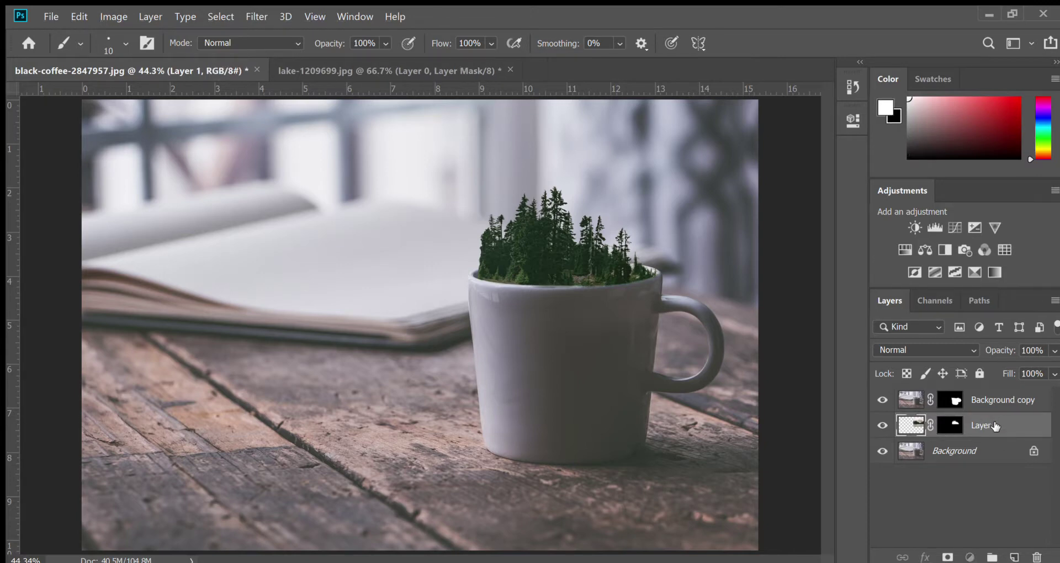
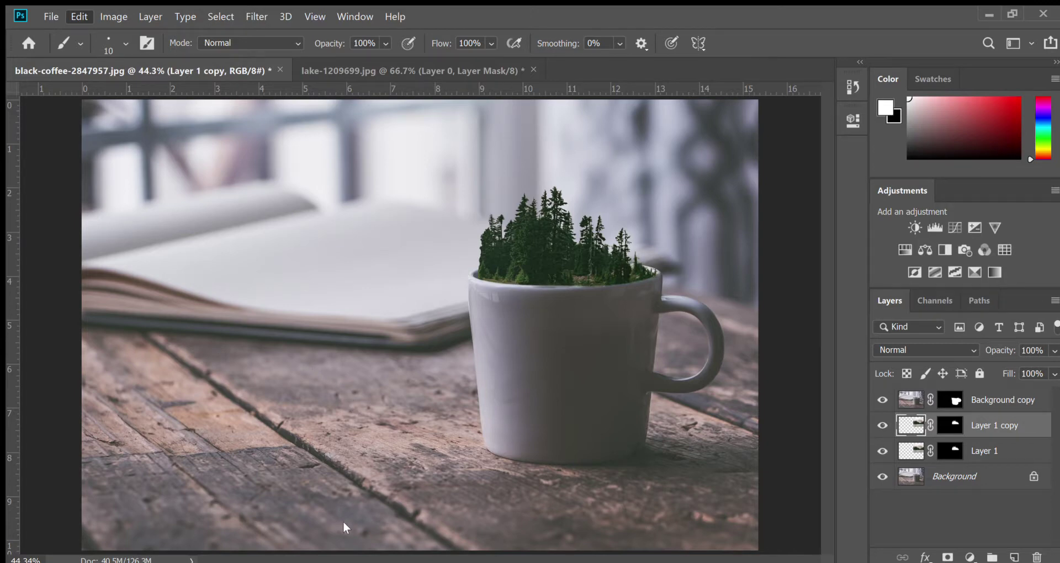
key(ctrl+z)
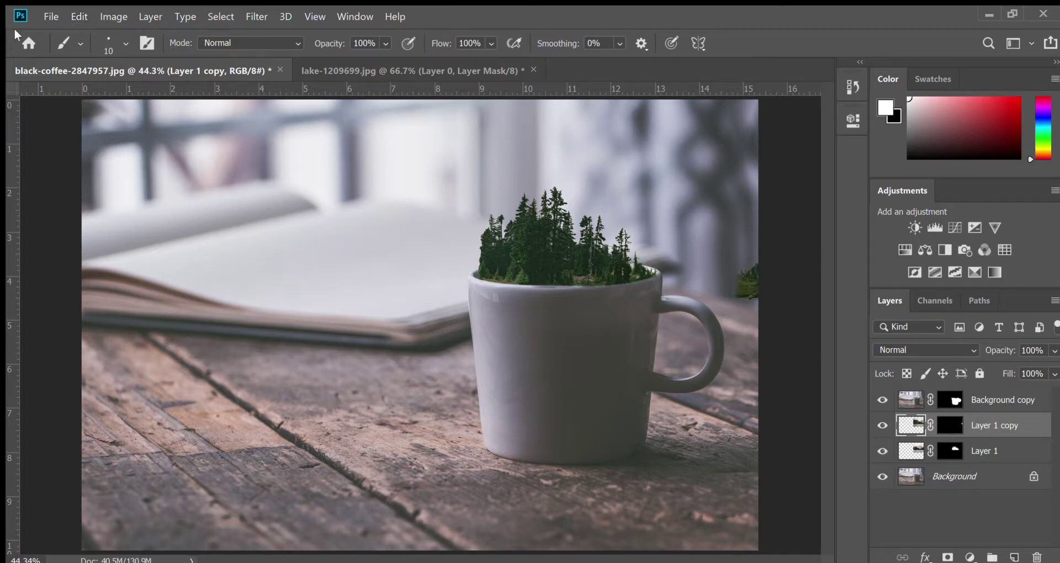
key(v)
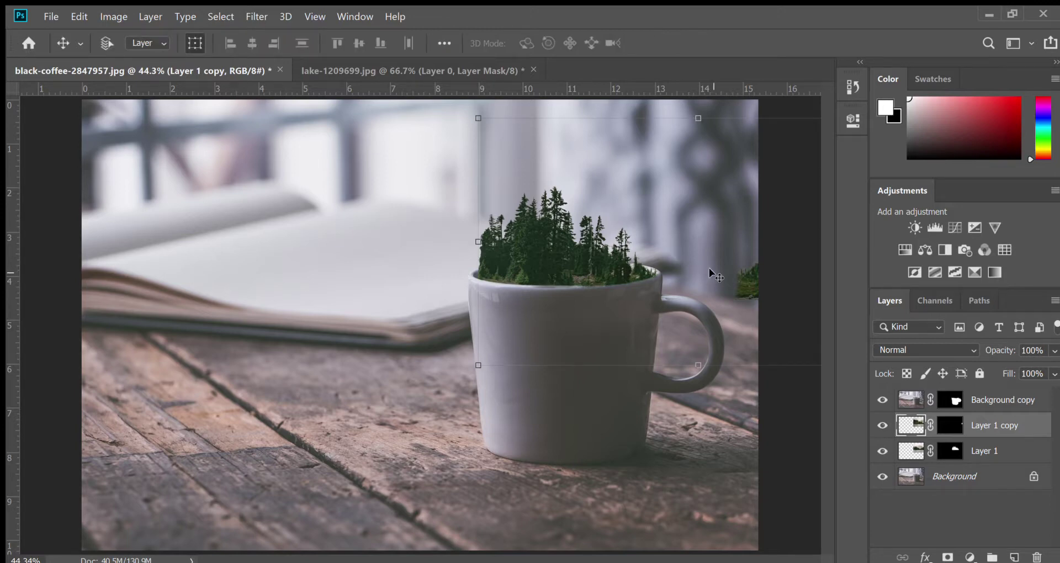
- Move the flipped trees over the mug's opening and place Layer 1 copy beneath Layer 1
drag(729, 278, 470, 292)
drag(940, 401, 986, 456)
drag(624, 206, 563, 224)
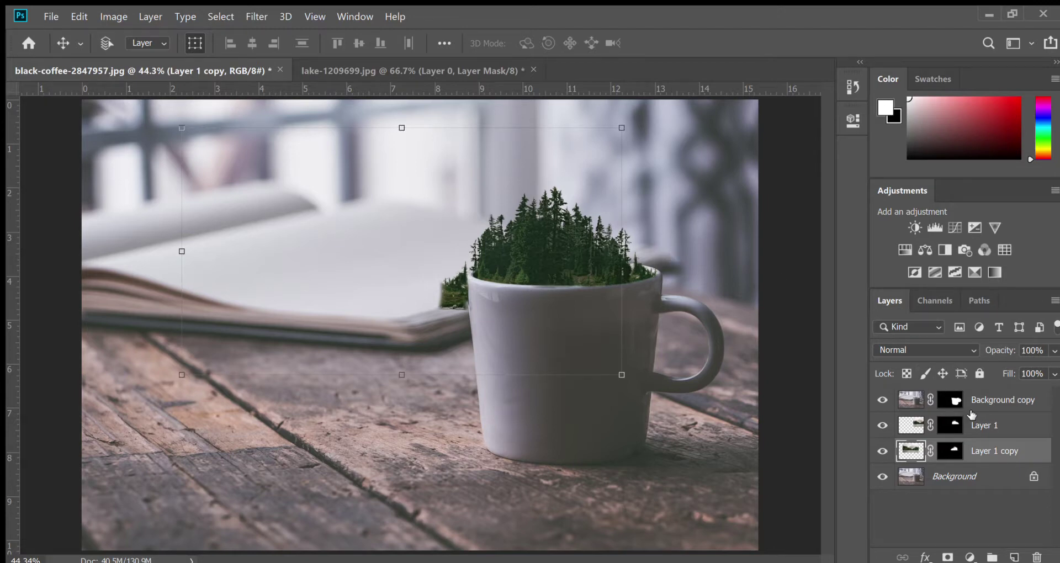
- Shift Layer 1 slightly right and Layer 1 copy slightly up so both tree groups fill the mug's opening
click(986, 423)
drag(604, 238, 628, 236)
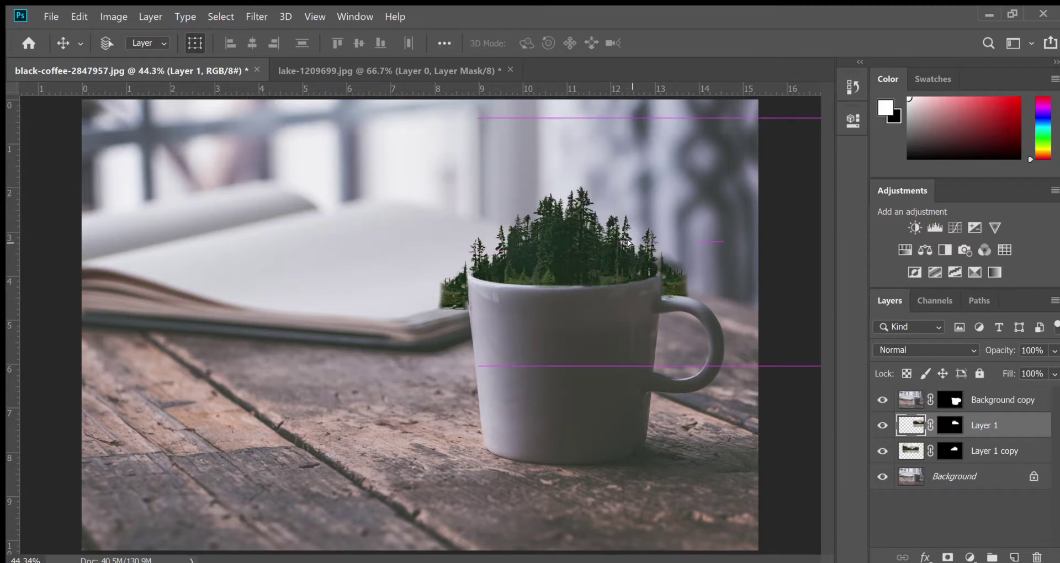
click(971, 452)
drag(514, 240, 509, 229)
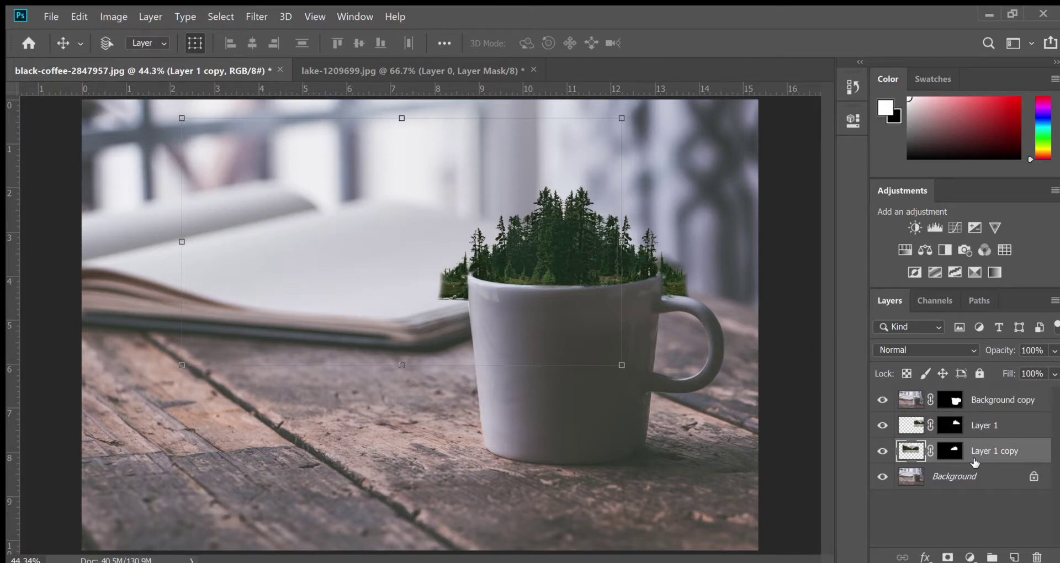
- Paint black with a 100 px brush on the masks of Layer 1 copy and Layer 1 to hide trees extending past the mug
click(951, 451)
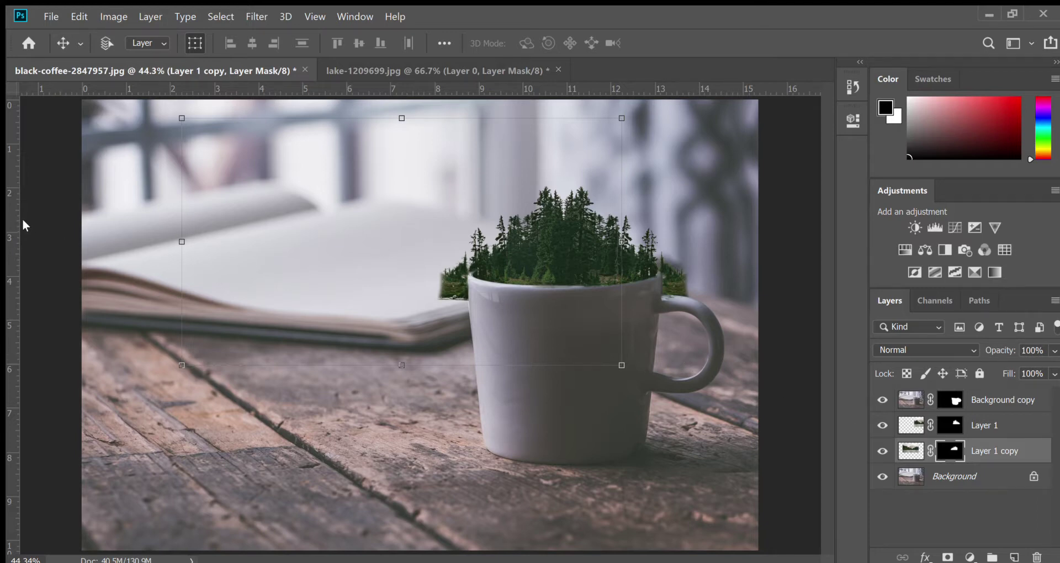
key(b)
key(bracketright)
key(bracketright)
key(bracketright)
key(bracketright)
key(bracketright)
key(bracketright)
key(bracketright)
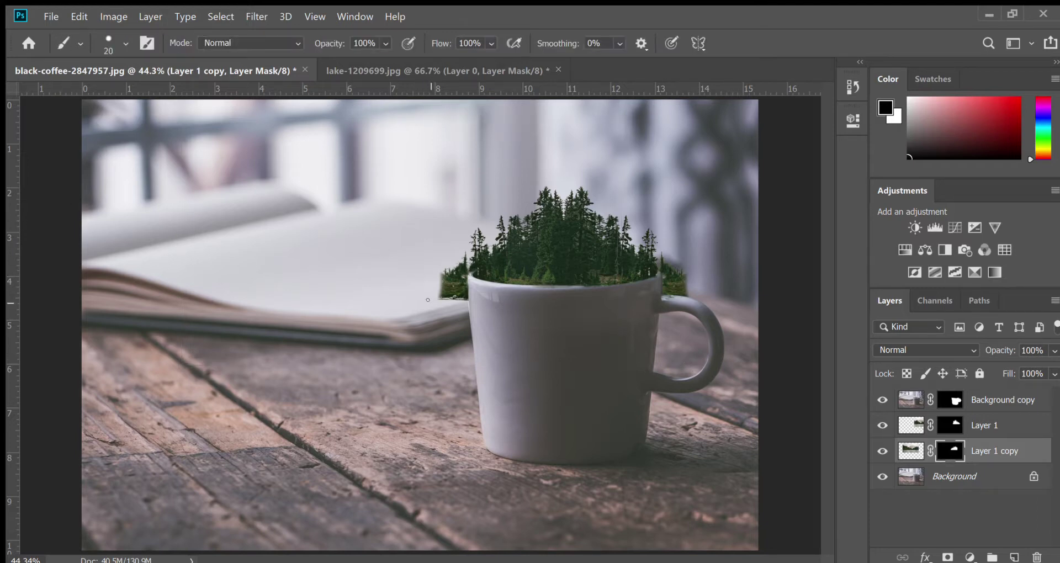
key(bracketright)
key(bracketright)
mouse_move(463, 257)
mouse_down()
mouse_move(466, 316)
mouse_move(442, 265)
mouse_move(447, 316)
mouse_up()
mouse_move(445, 279)
mouse_down()
mouse_move(449, 260)
mouse_move(459, 283)
mouse_move(449, 270)
mouse_move(463, 271)
mouse_up()
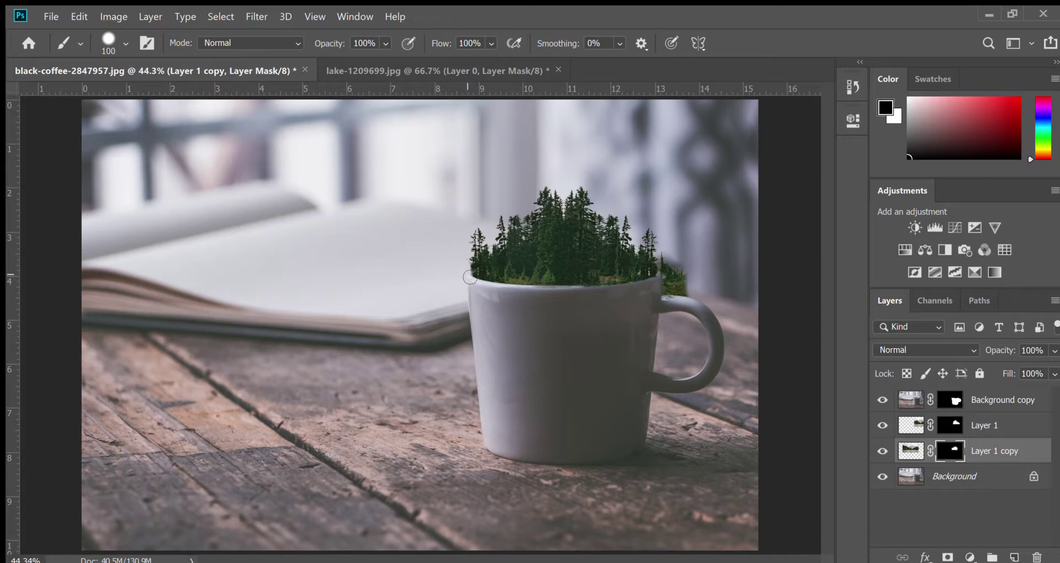
drag(469, 288, 470, 279)
click(950, 428)
mouse_move(671, 252)
mouse_down()
mouse_move(673, 308)
mouse_move(679, 256)
mouse_move(685, 301)
mouse_up()
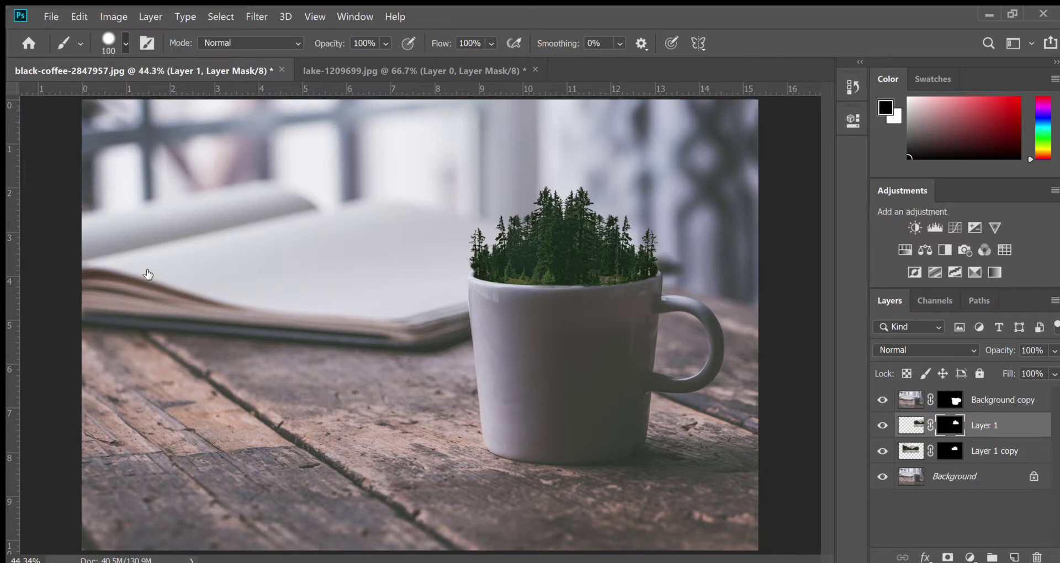
- Switch to a mist brush and set its size to 2000 px
key(period)
key(period)
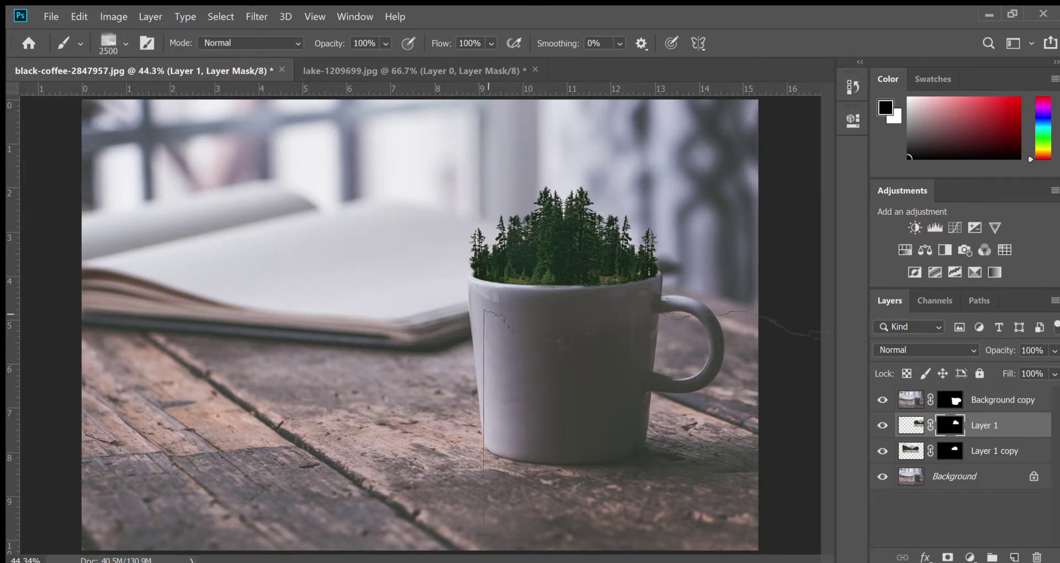
key(bracketleft)
key(bracketleft)
key(bracketleft)
key(bracketleft)
key(bracketleft)
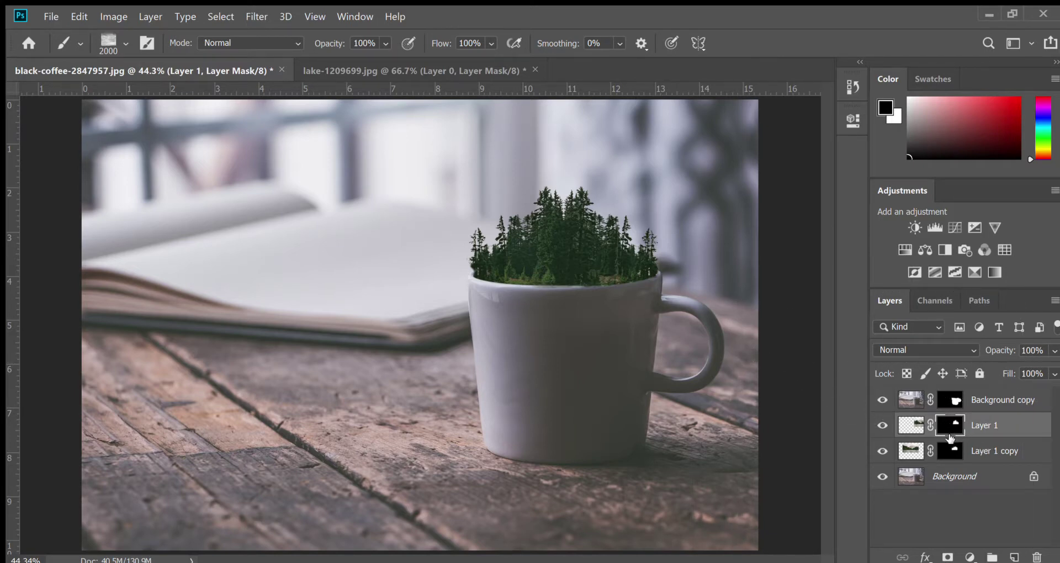
- Add a new layer above Layer 1 and stamp white mist over the trees in the mug
click(1016, 558)
key(x)
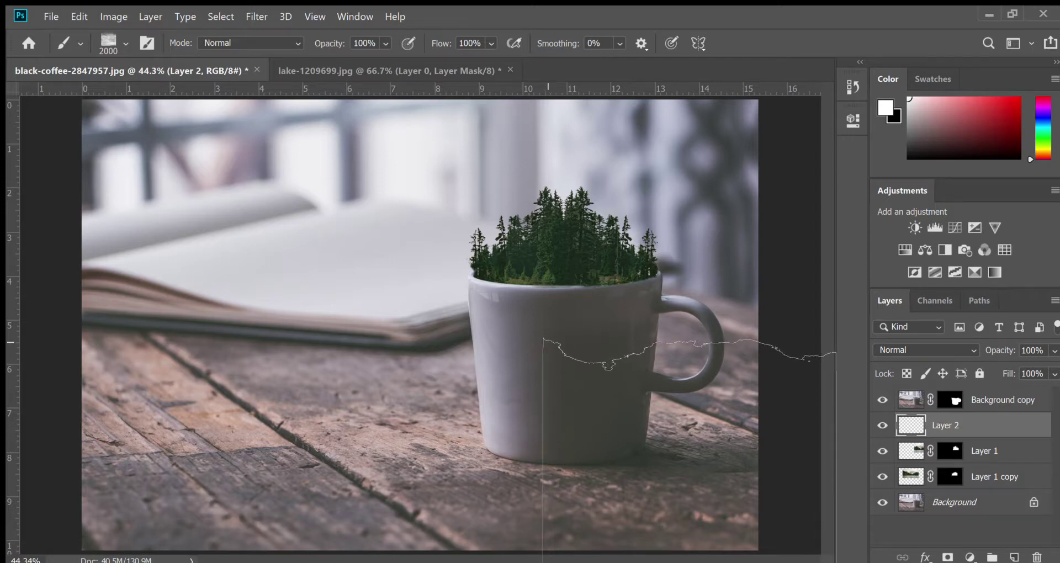
click(547, 351)
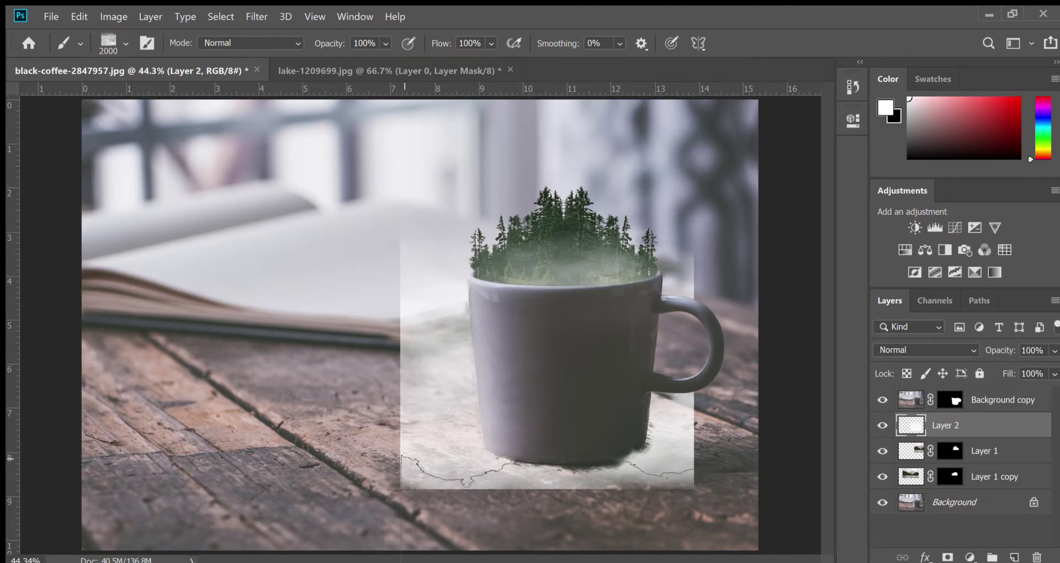
- Stamp two more patches of white mist across the trees on Layer 2 with a different 2500 px mist brush
drag(980, 423, 981, 464)
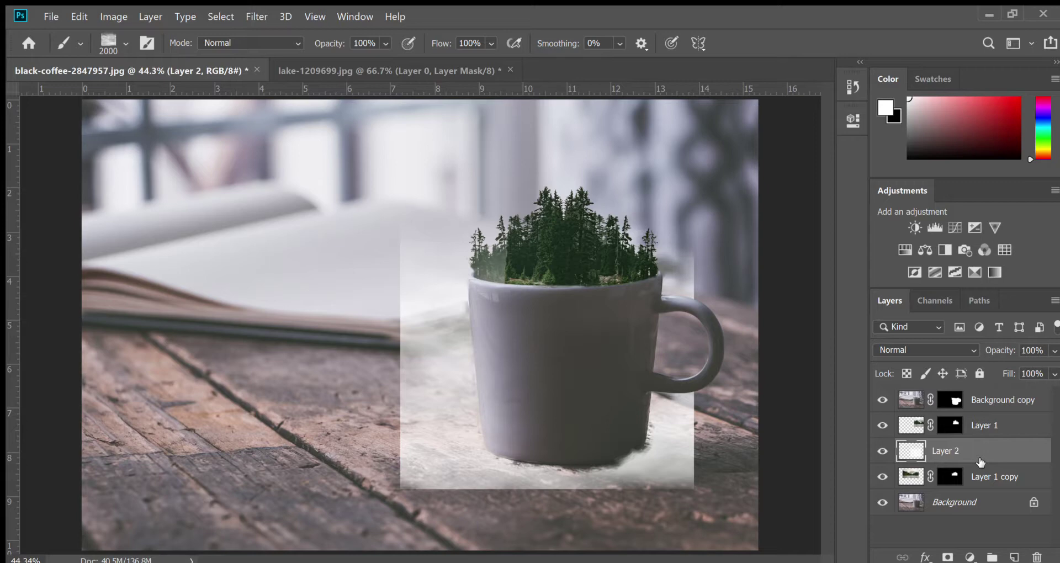
drag(981, 459, 976, 418)
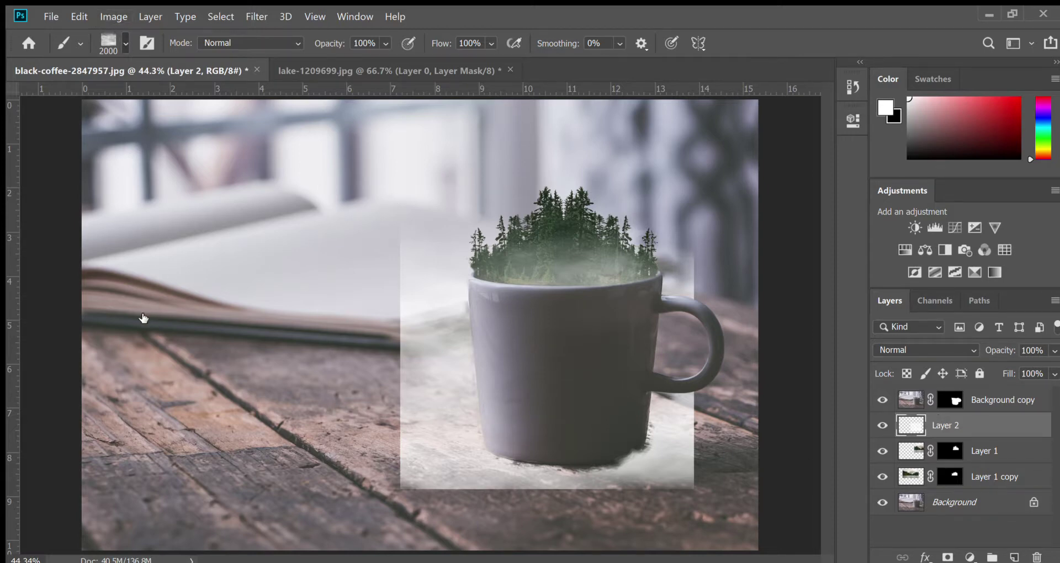
key(bracketright)
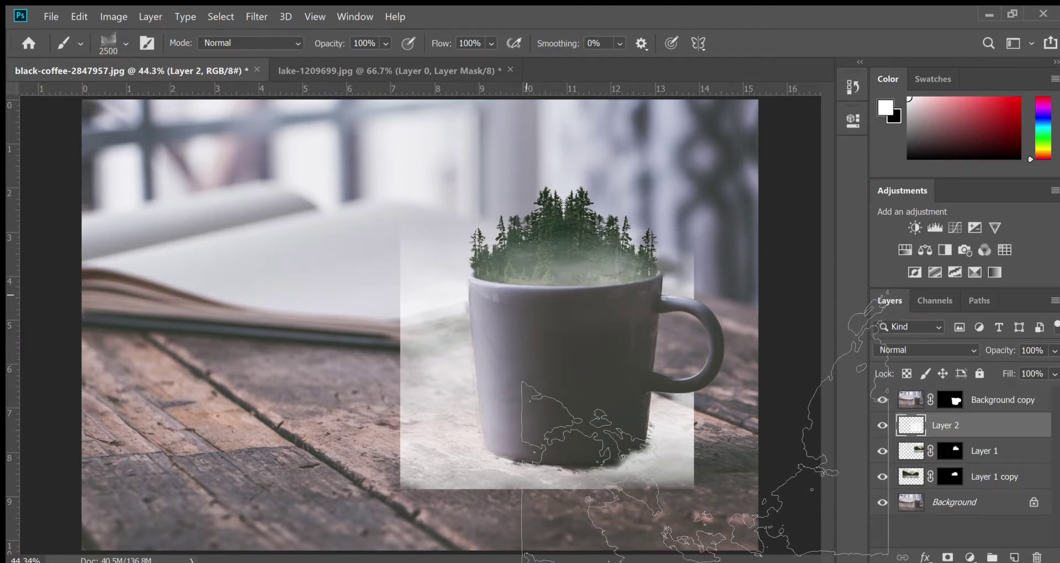
click(510, 313)
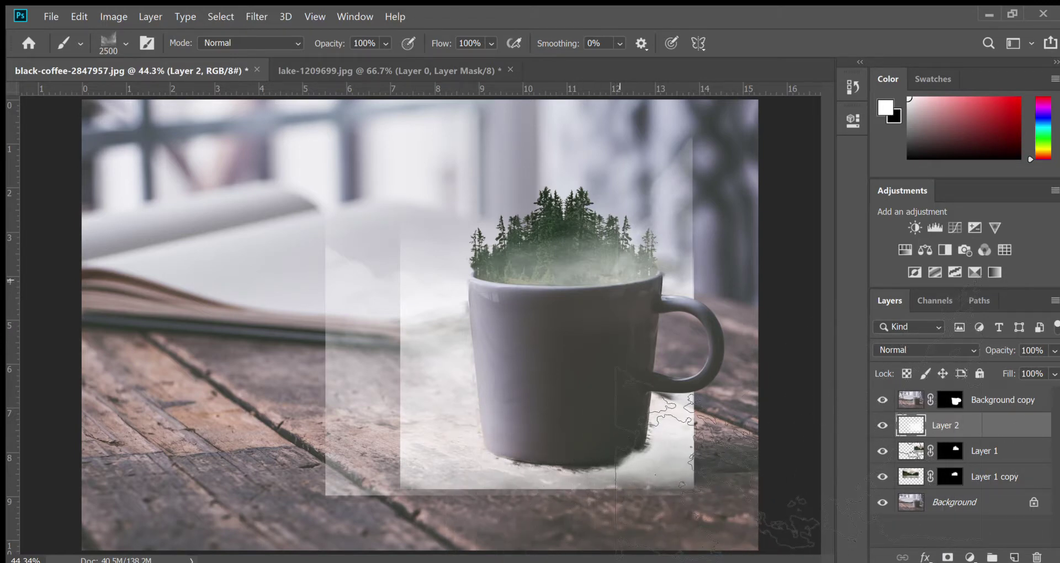
click(596, 349)
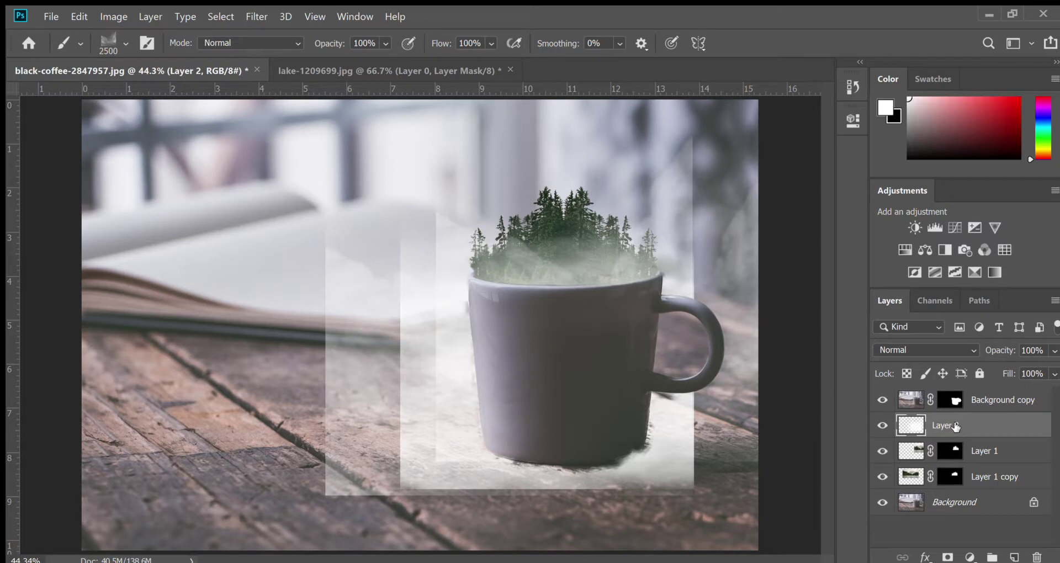
- Compare the image with and without Layer 2's mist and add a layer mask to Layer 2
click(883, 425)
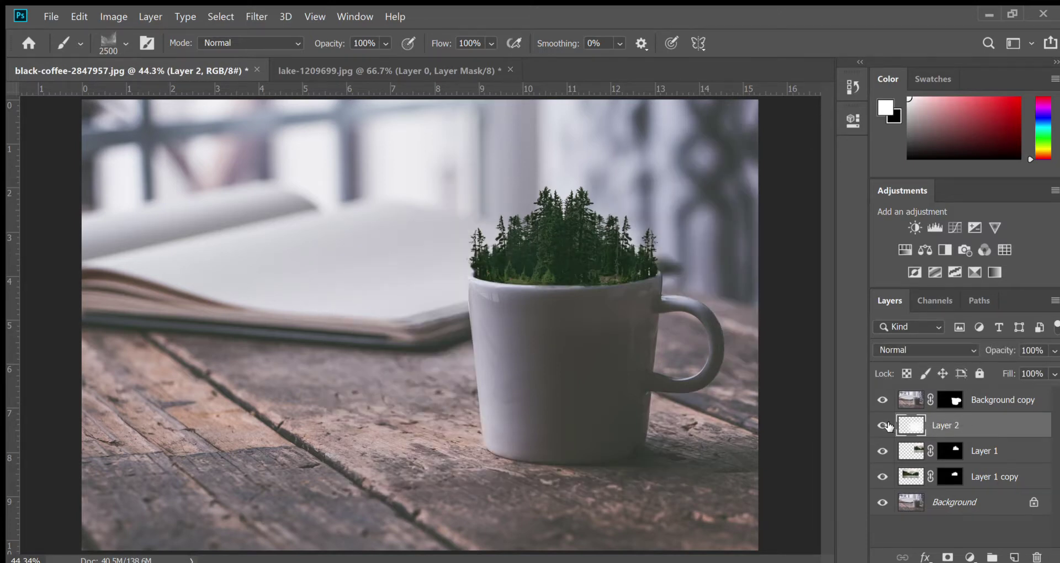
click(883, 426)
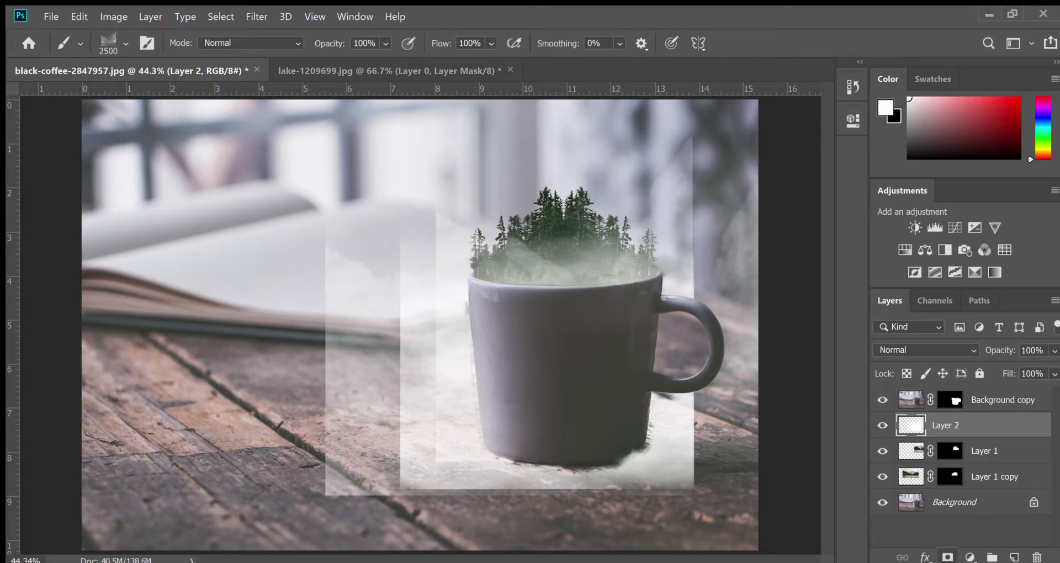
click(948, 558)
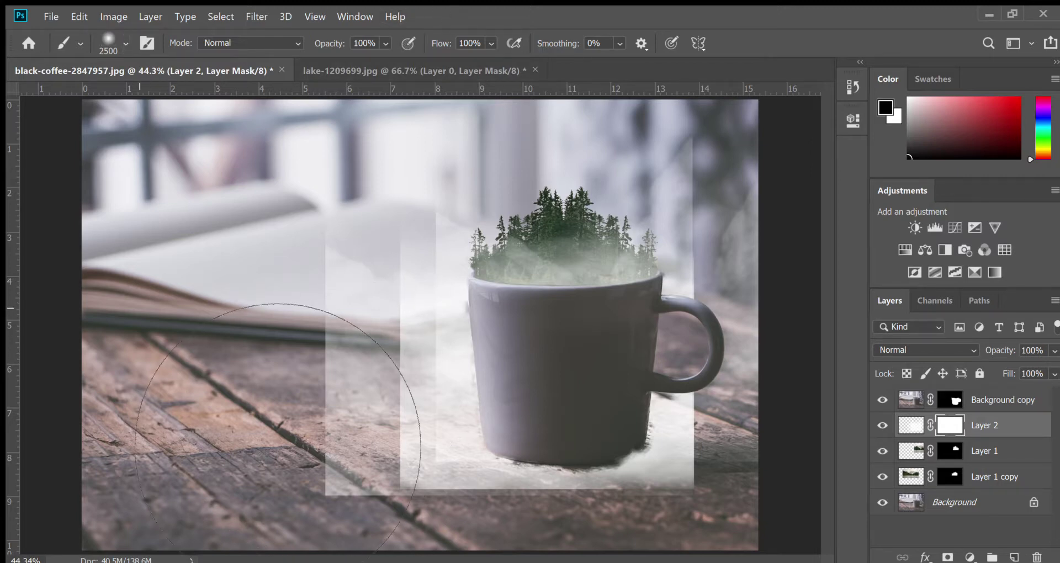
- Try painting black on Layer 2's mask with a 1600 px soft round brush to remove mist beside the mug
key(bracketleft)
key(bracketleft)
key(bracketleft)
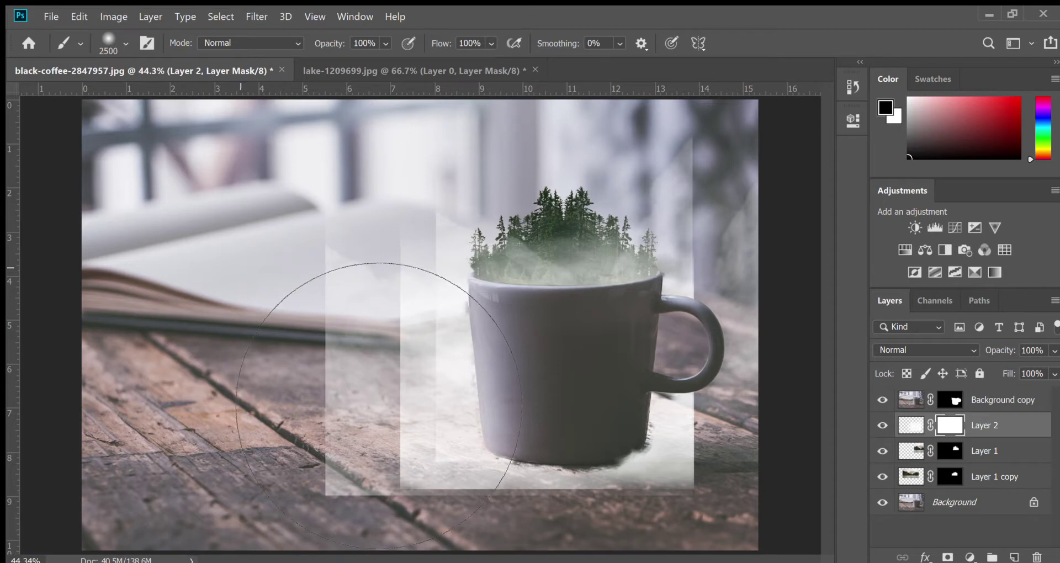
key(bracketleft)
key(bracketleft)
key(bracketleft)
key(bracketleft)
key(bracketleft)
key(bracketleft)
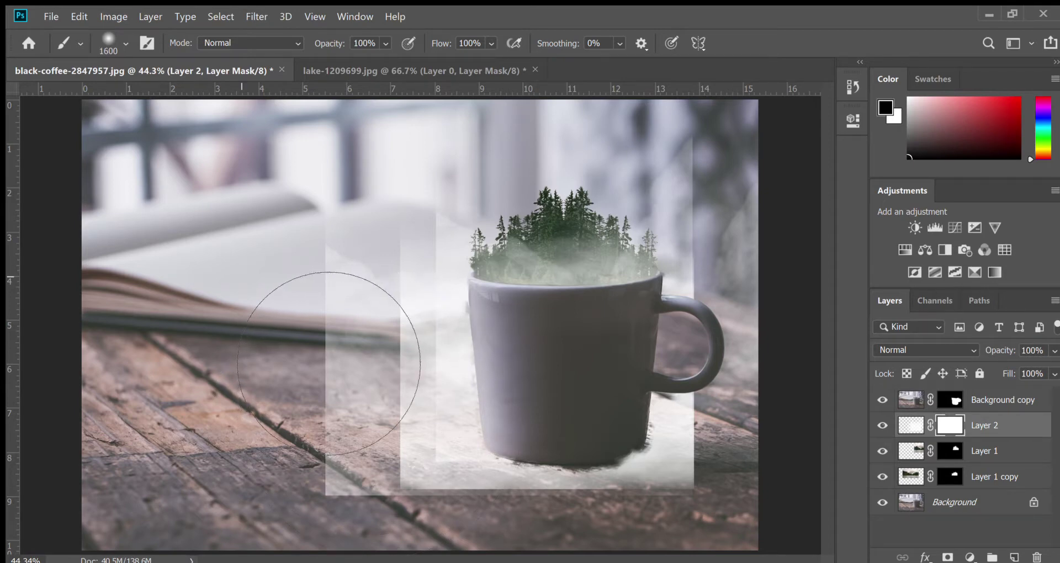
mouse_move(449, 379)
mouse_down()
mouse_move(425, 342)
mouse_move(455, 444)
mouse_move(436, 331)
mouse_move(437, 403)
mouse_move(364, 466)
mouse_up()
key(ctrl+BackSpace)
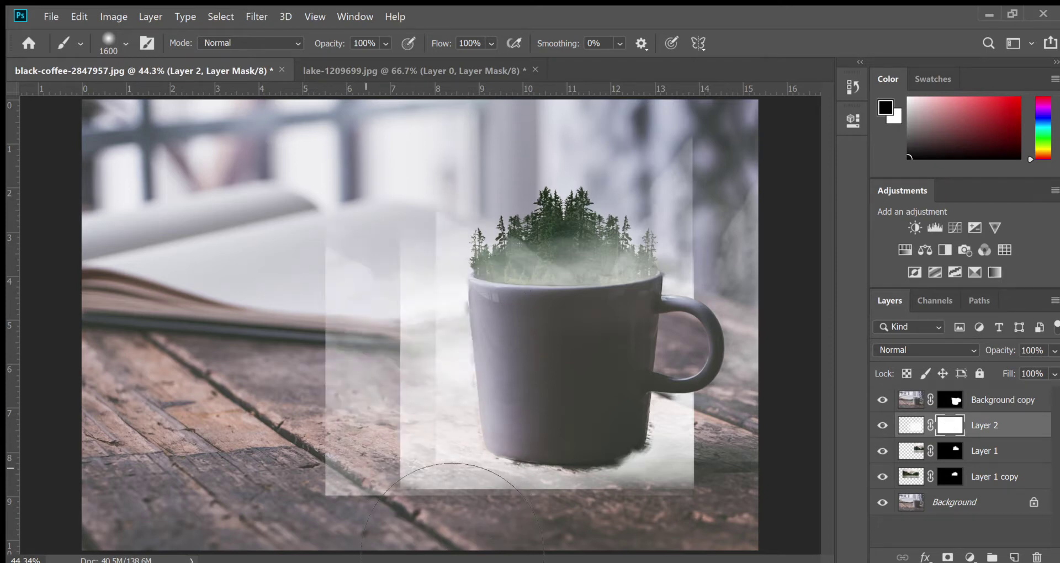
- Paint black on Layer 2's mask with a 700 px soft round brush to clear all mist outside the mug's opening
key(bracketleft)
key(bracketleft)
key(bracketleft)
key(bracketleft)
key(bracketleft)
key(bracketleft)
key(bracketleft)
key(bracketleft)
key(bracketleft)
mouse_move(458, 206)
mouse_down()
mouse_move(446, 329)
mouse_move(465, 396)
mouse_move(460, 345)
mouse_move(482, 365)
mouse_move(468, 332)
mouse_move(496, 466)
mouse_move(511, 495)
mouse_move(534, 508)
mouse_move(482, 481)
mouse_move(451, 389)
mouse_move(475, 541)
mouse_move(380, 492)
mouse_move(384, 530)
mouse_move(411, 535)
mouse_move(339, 527)
mouse_move(378, 442)
mouse_move(372, 152)
mouse_move(425, 444)
mouse_up()
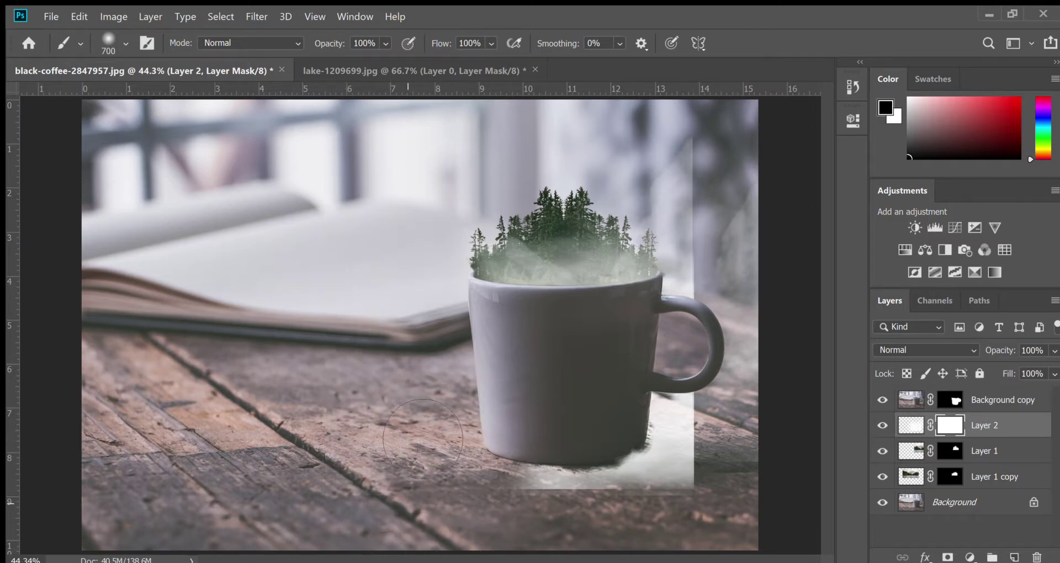
mouse_move(526, 476)
mouse_down()
mouse_move(571, 488)
mouse_move(529, 514)
mouse_move(683, 522)
mouse_move(672, 504)
mouse_move(703, 500)
mouse_move(736, 308)
mouse_move(733, 192)
mouse_move(737, 222)
mouse_move(723, 215)
mouse_move(743, 202)
mouse_move(780, 221)
mouse_move(784, 390)
mouse_move(780, 296)
mouse_up()
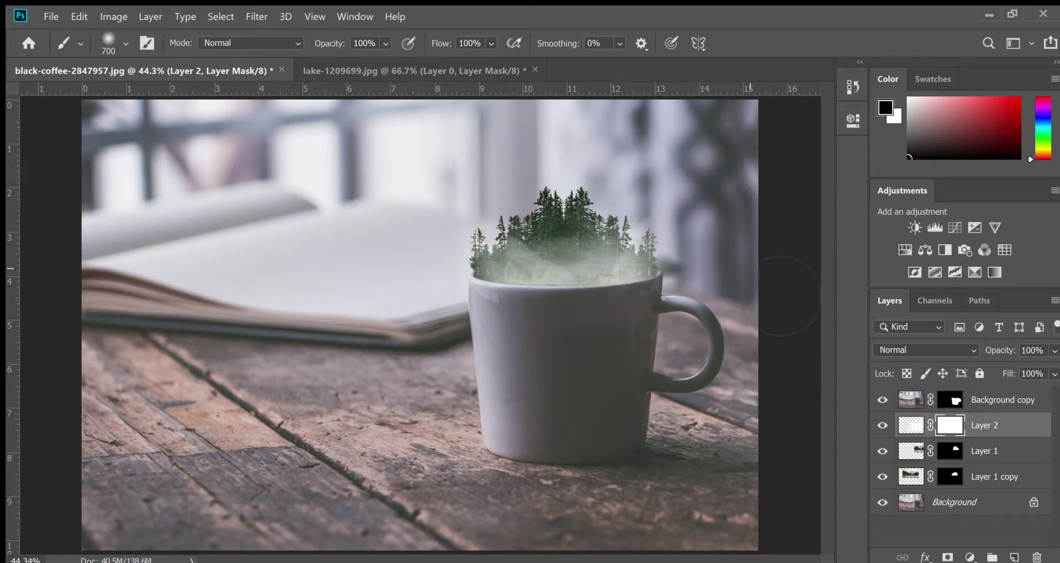
drag(790, 257, 795, 522)
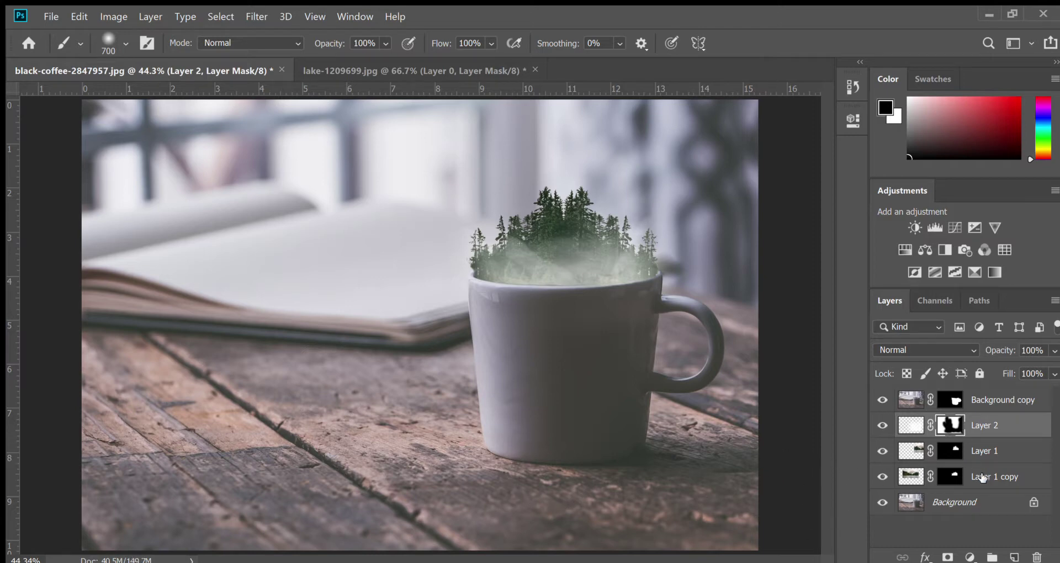
- Add a new layer above Layer 1 copy and stamp white mist behind the front trees with a 2500 px mist brush
click(1011, 477)
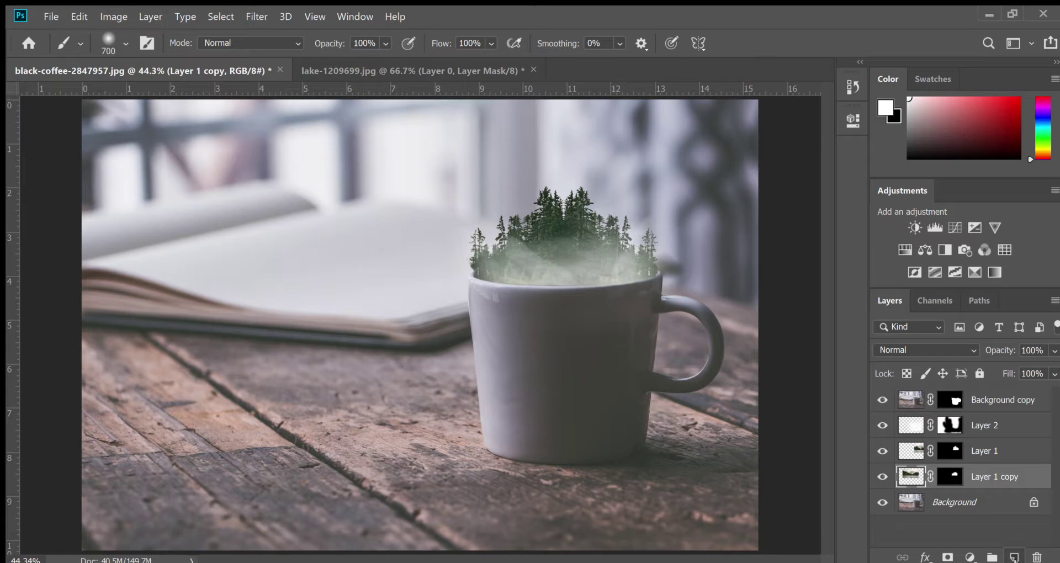
click(1015, 557)
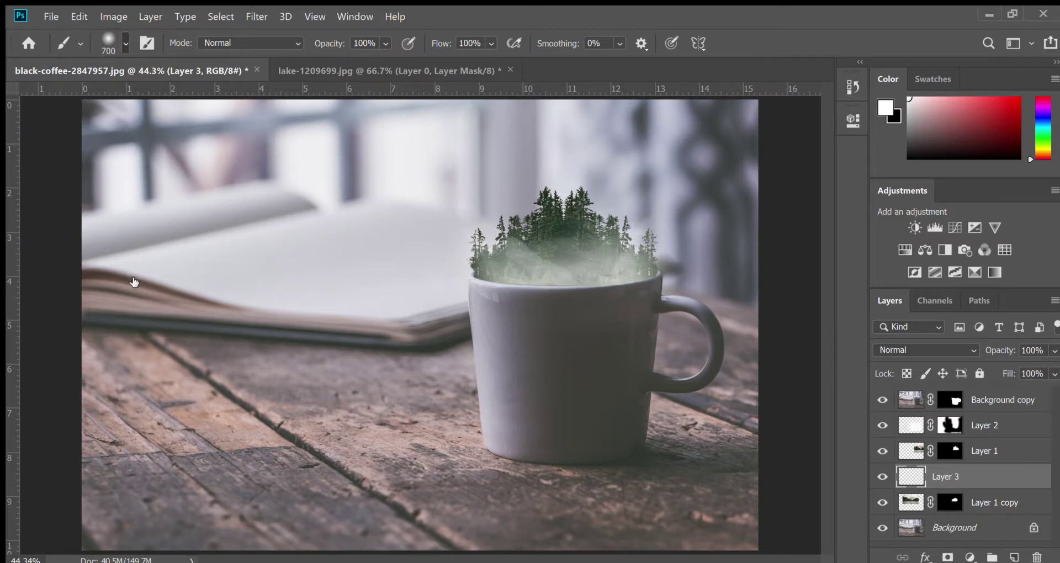
key(bracketright)
key(bracketright)
key(bracketright)
key(bracketright)
key(bracketright)
key(bracketright)
key(bracketright)
key(bracketright)
key(bracketright)
click(555, 325)
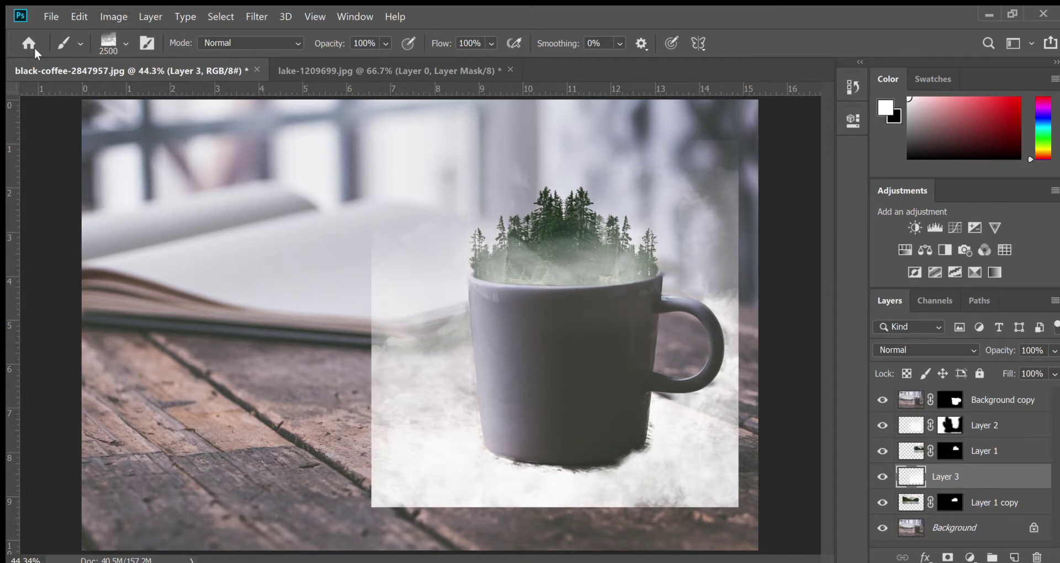
- Move Layer 1's front trees to the right so they overlap the mug's right rim
key(v)
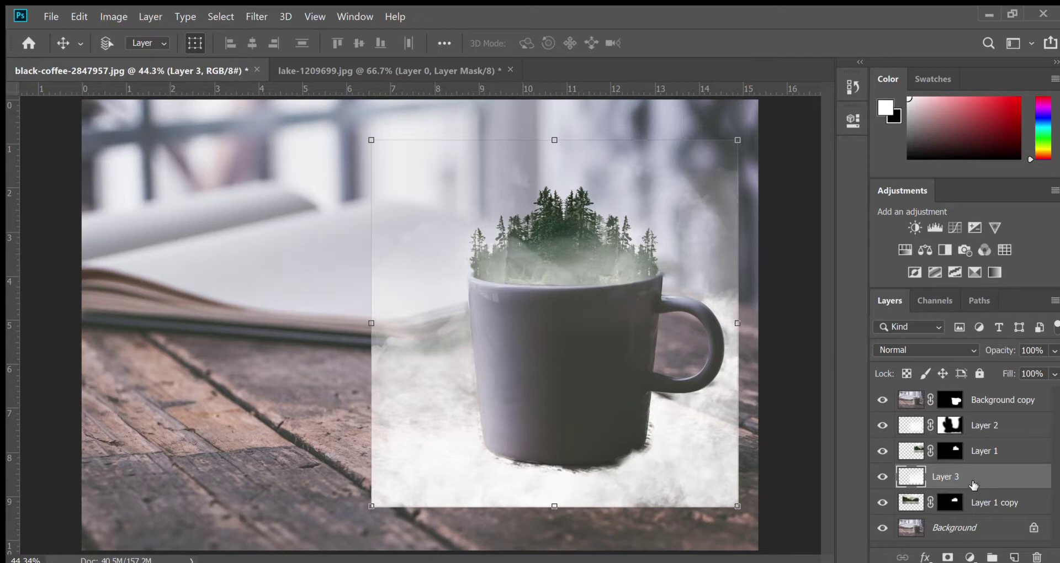
click(967, 453)
drag(588, 269, 641, 310)
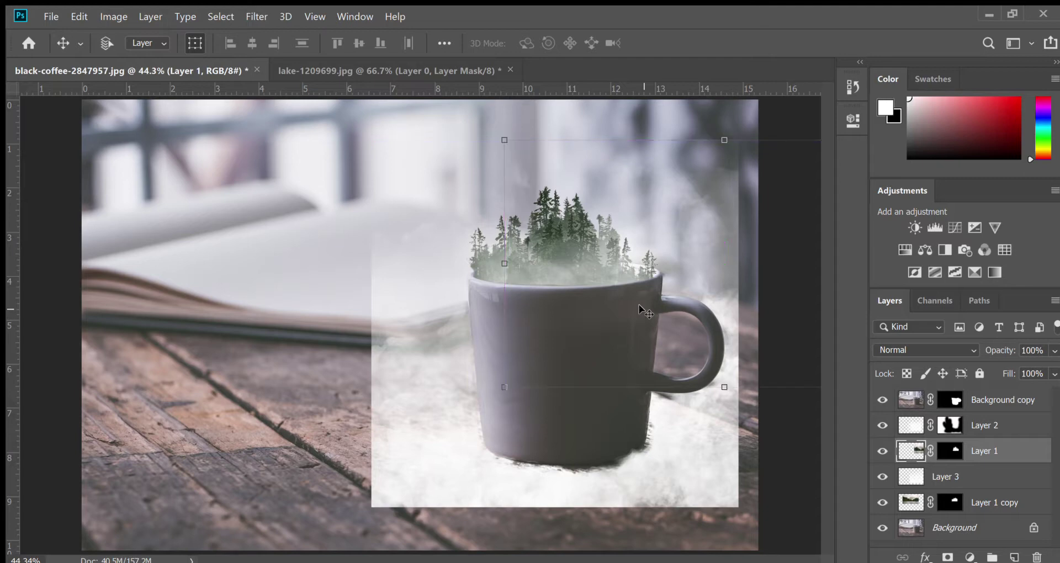
mouse_move(598, 275)
mouse_down()
mouse_move(636, 278)
mouse_move(611, 272)
mouse_up()
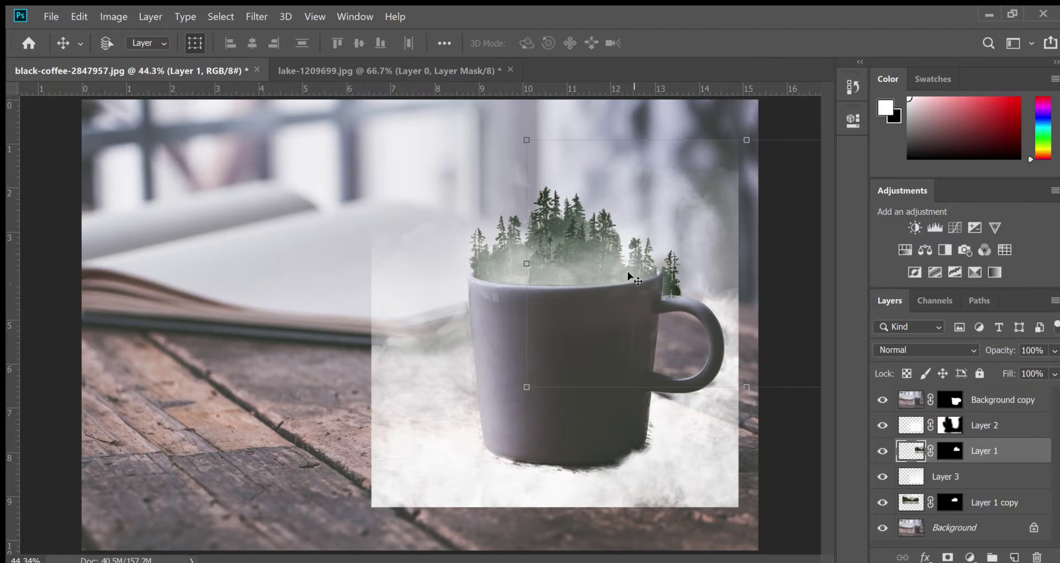
- Paint black on Layer 1's mask with a 175 px soft round brush to hide the tree overlapping the mug's handle
click(954, 451)
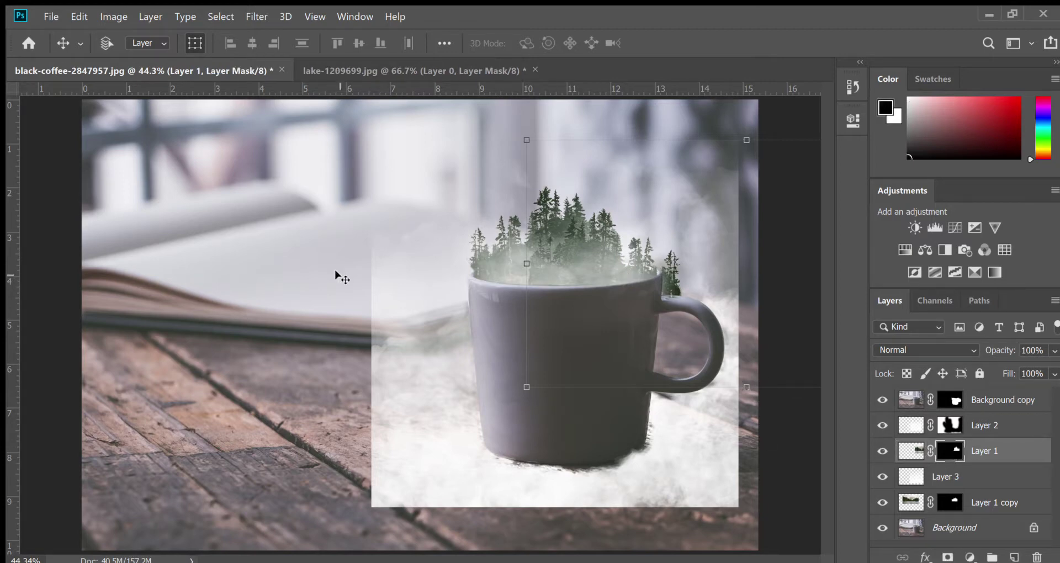
key(b)
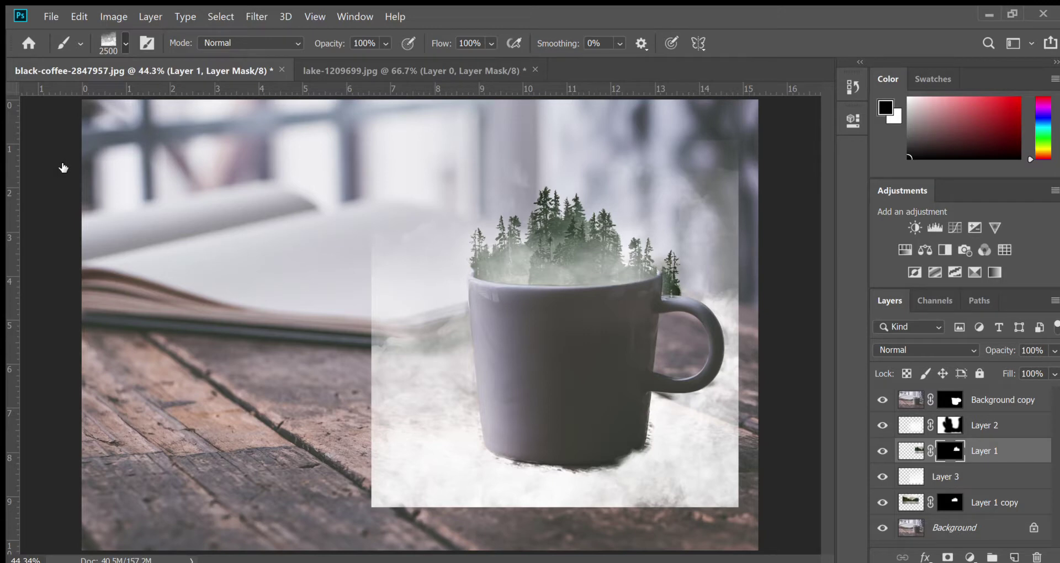
key(bracketleft)
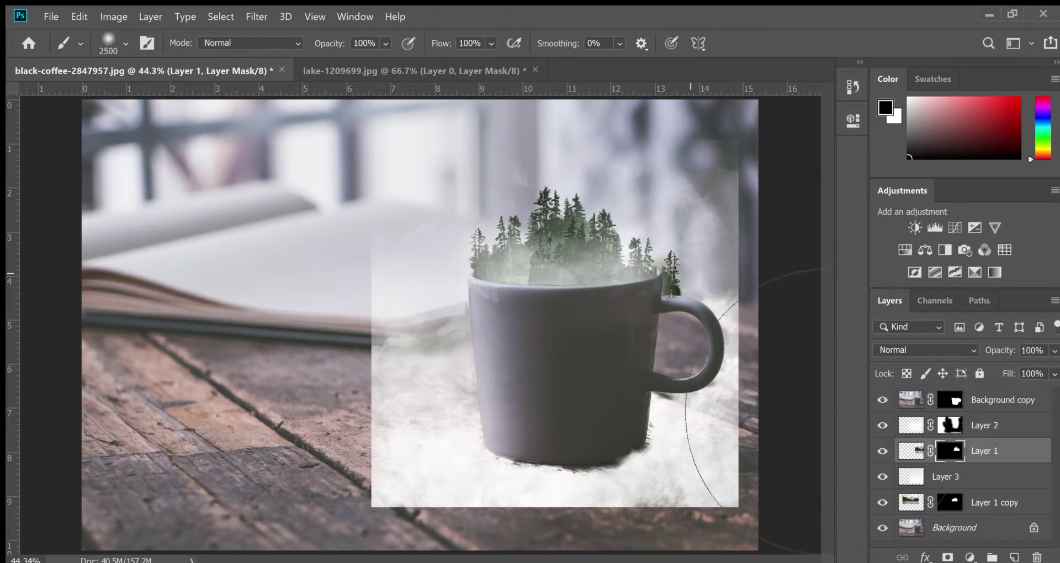
key(bracketleft)
key(bracketleft)
key(bracketleft)
key(bracketleft)
key(bracketleft)
key(bracketleft)
key(bracketleft)
key(bracketleft)
key(bracketleft)
key(bracketleft)
key(bracketleft)
key(bracketleft)
key(bracketleft)
key(bracketleft)
key(bracketleft)
key(bracketleft)
key(bracketleft)
key(bracketleft)
mouse_move(668, 259)
mouse_down()
mouse_move(675, 302)
mouse_move(676, 260)
mouse_move(685, 319)
mouse_up()
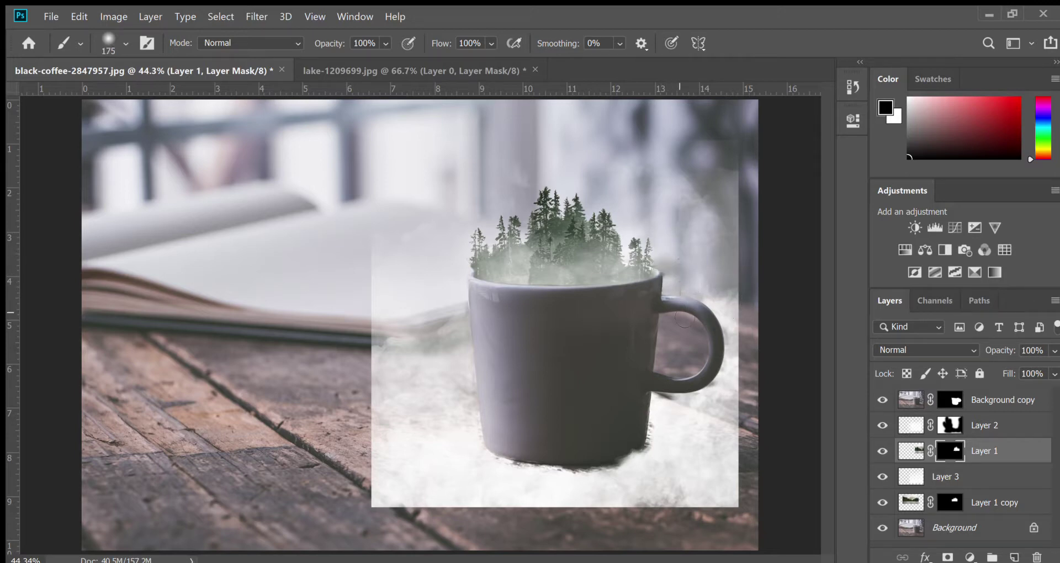
mouse_move(557, 291)
mouse_down()
mouse_move(536, 274)
mouse_move(538, 283)
mouse_up()
- Add a layer mask to Layer 3 and paint black with a 700 px soft round brush to clear its mist outside the mug
click(955, 478)
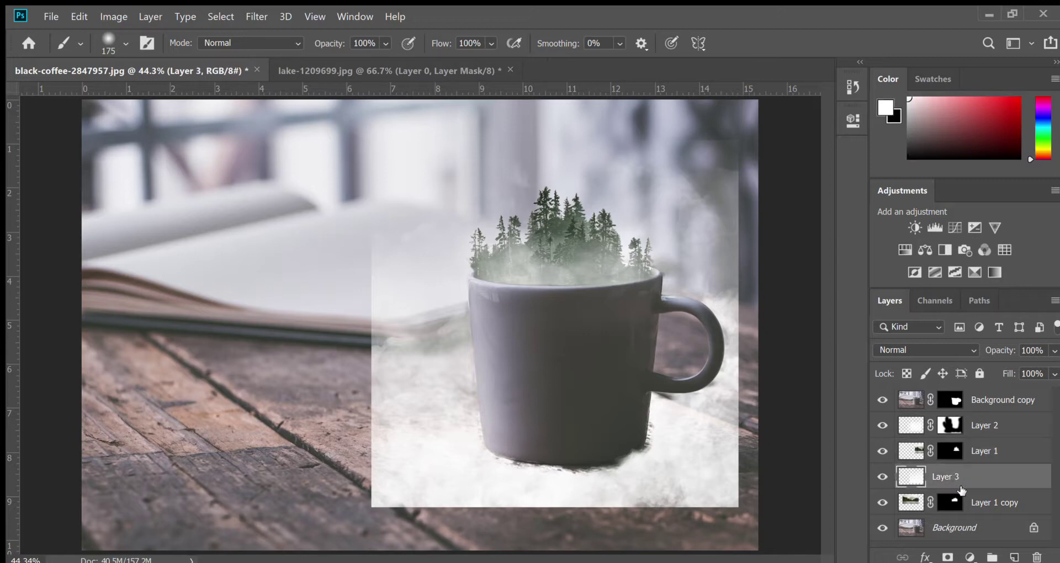
click(948, 557)
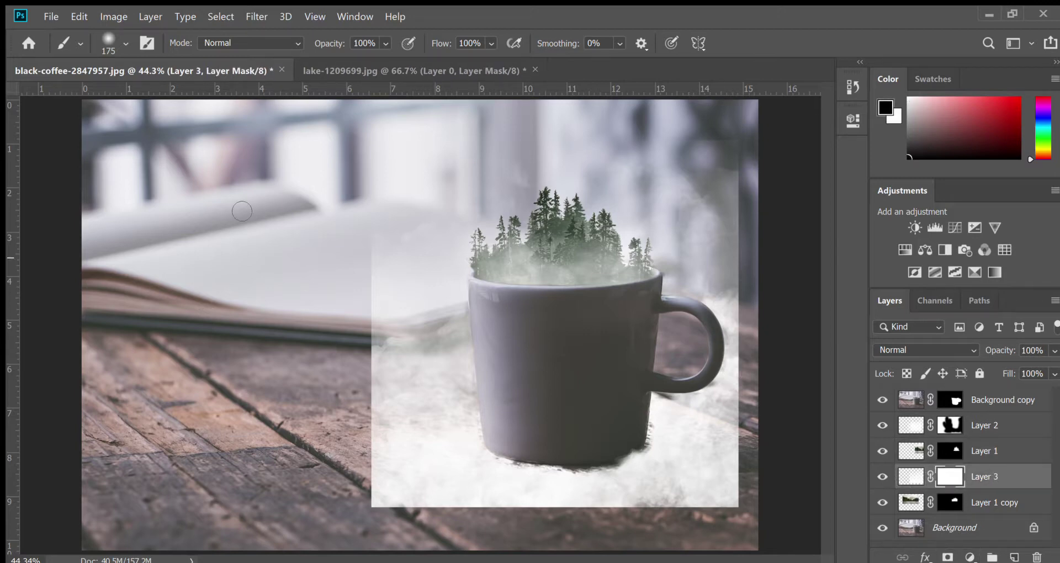
key(bracketright)
key(bracketright)
key(bracketright)
key(bracketright)
key(bracketright)
key(bracketright)
mouse_move(407, 280)
mouse_down()
mouse_move(413, 332)
mouse_move(417, 252)
mouse_move(432, 329)
mouse_move(458, 379)
mouse_move(479, 378)
mouse_move(462, 365)
mouse_move(457, 391)
mouse_move(420, 369)
mouse_move(488, 372)
mouse_move(512, 469)
mouse_move(484, 418)
mouse_move(428, 389)
mouse_move(404, 419)
mouse_move(414, 504)
mouse_move(488, 523)
mouse_move(367, 531)
mouse_move(582, 542)
mouse_move(544, 529)
mouse_move(746, 528)
mouse_move(632, 518)
mouse_move(747, 498)
mouse_move(731, 501)
mouse_move(790, 560)
mouse_move(763, 471)
mouse_move(727, 473)
mouse_move(727, 443)
mouse_move(709, 436)
mouse_move(732, 412)
mouse_move(765, 437)
mouse_move(771, 328)
mouse_move(758, 183)
mouse_move(673, 167)
mouse_move(744, 200)
mouse_move(776, 303)
mouse_up()
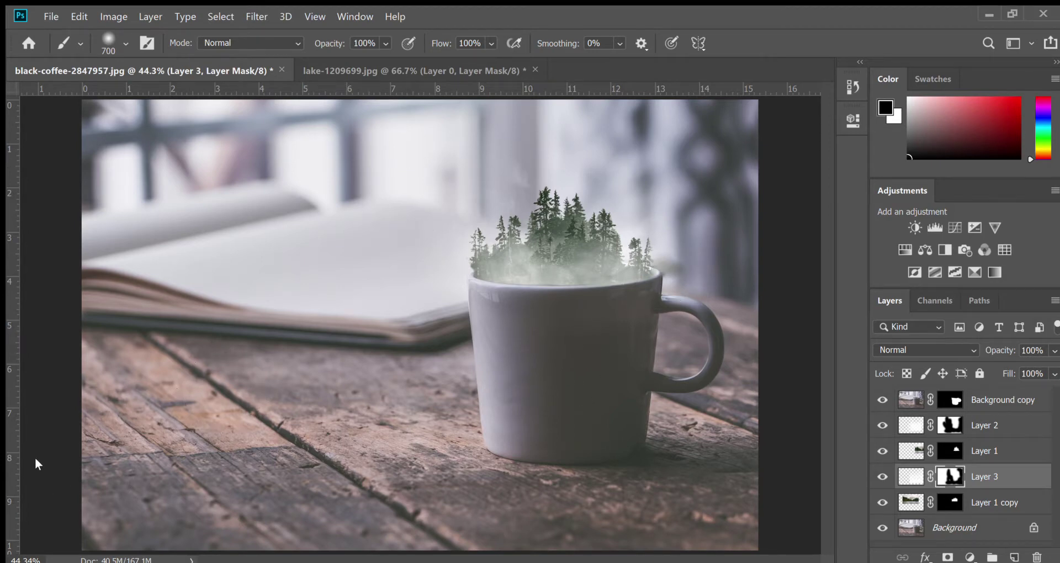
key(z)
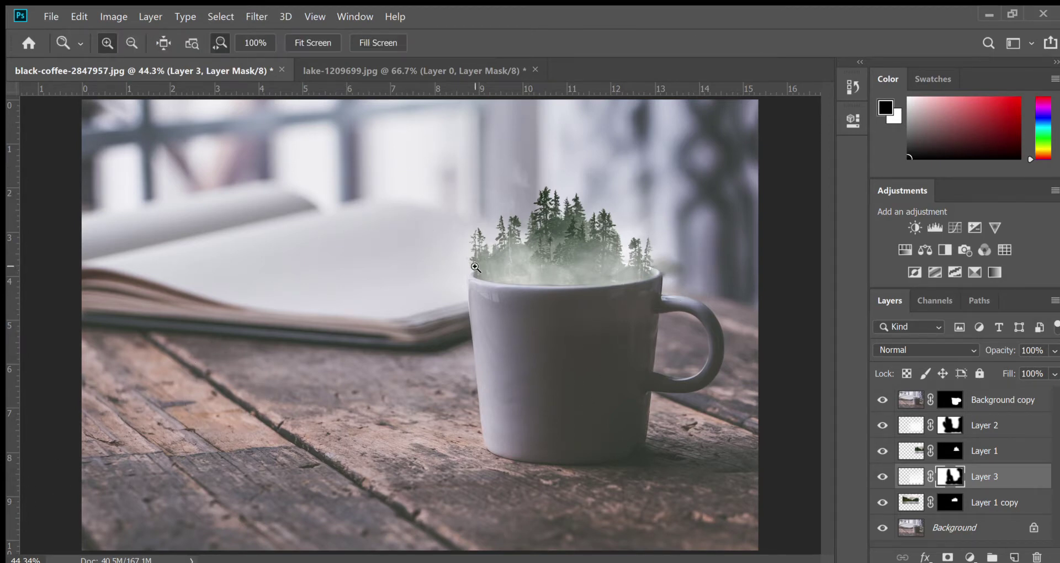
click(547, 154)
click(628, 174)
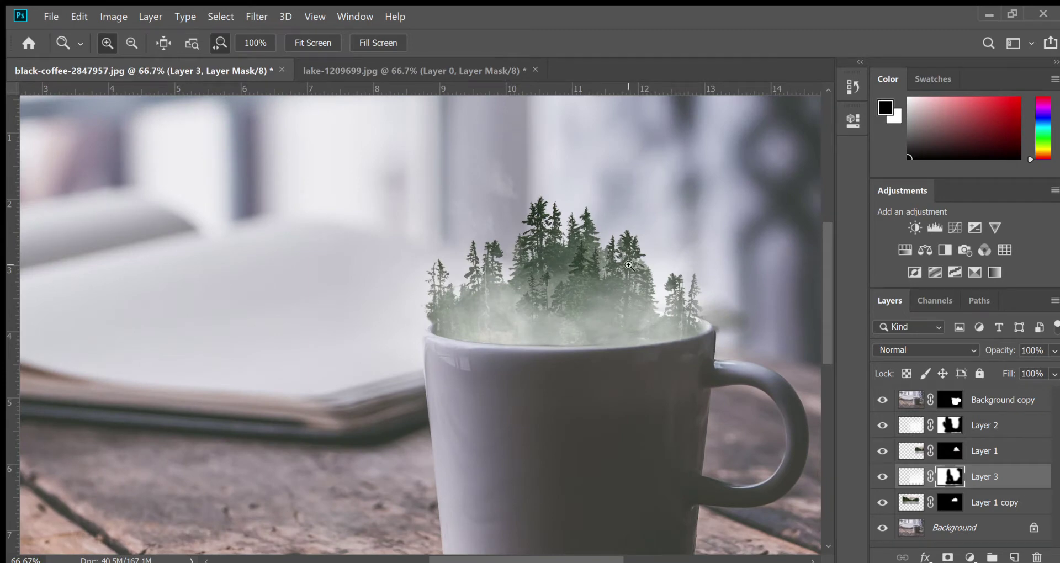
key(ctrl+0)
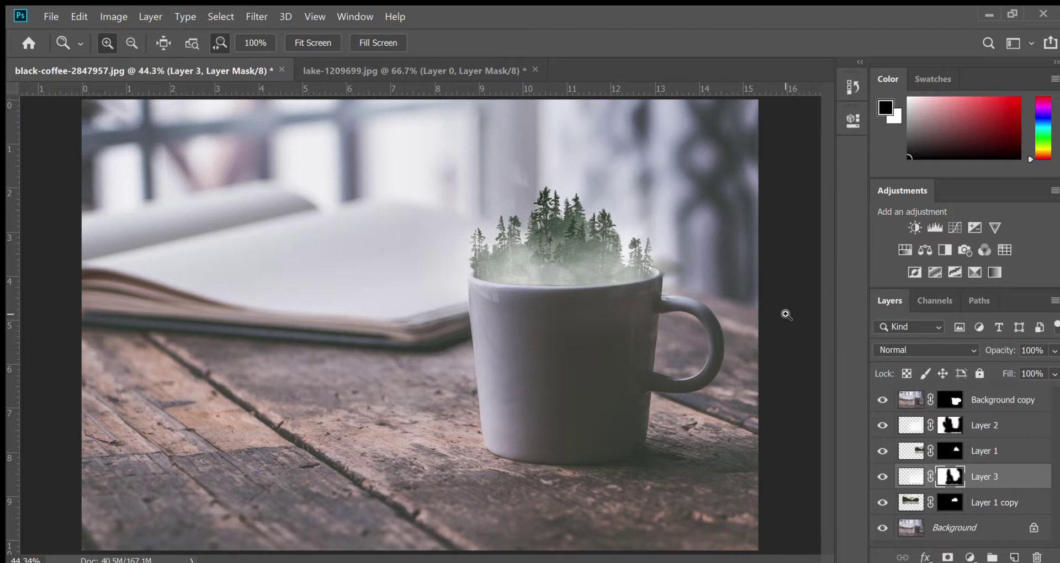
- Add a new layer directly above the Background layer and activate the Brush tool
click(949, 527)
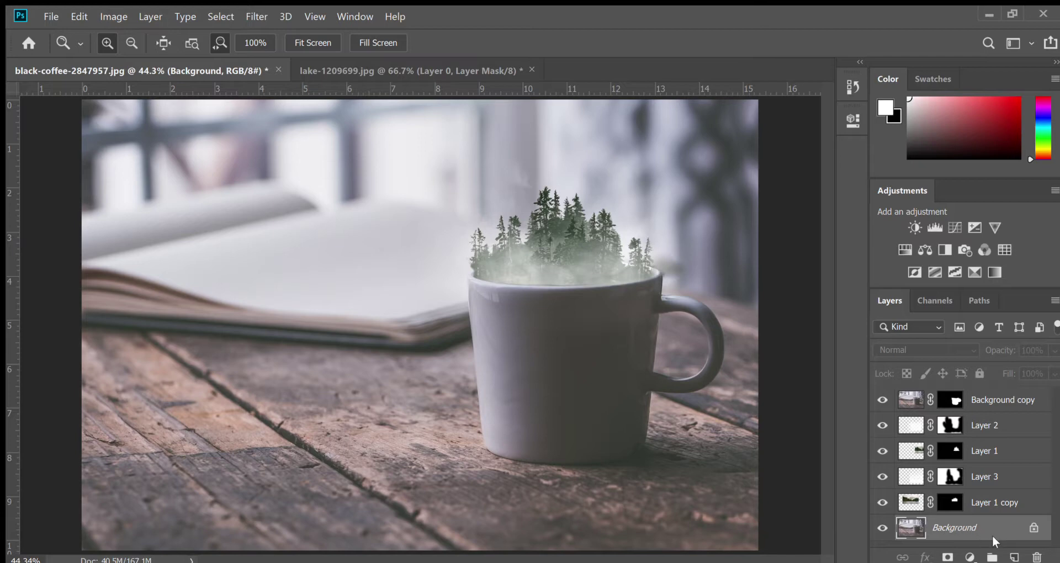
click(1015, 557)
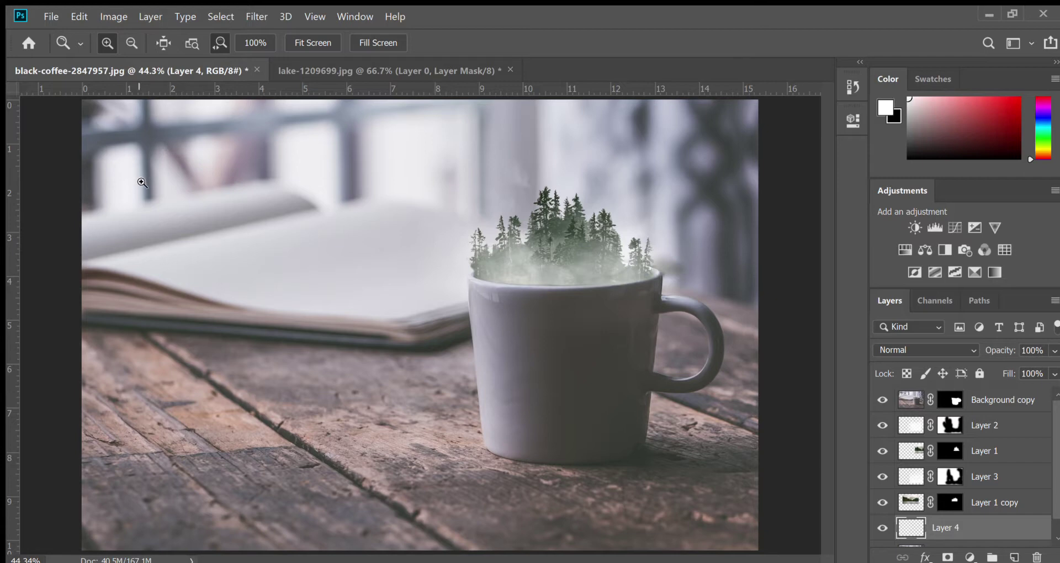
key(b)
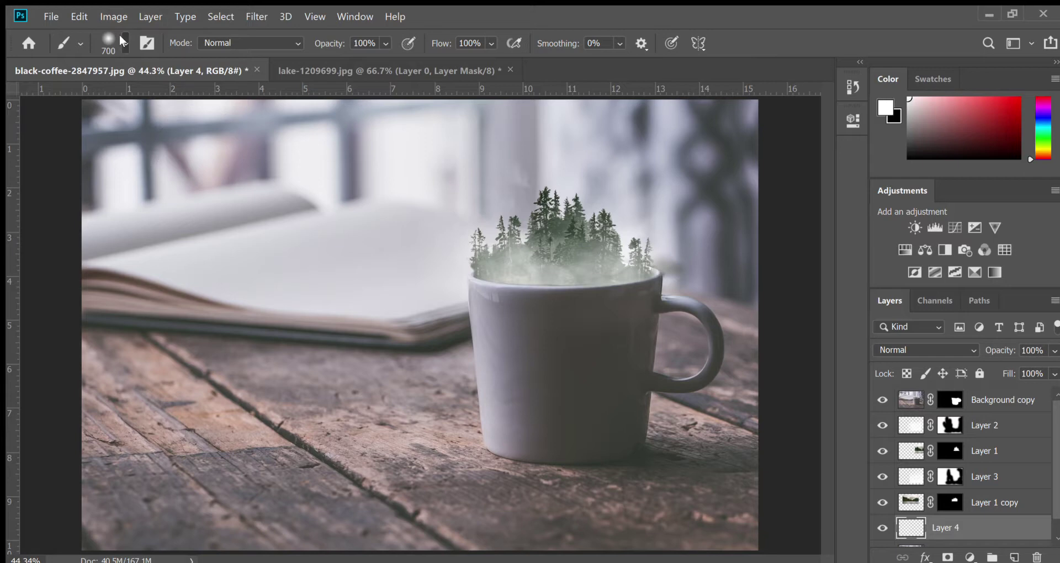
- Try stamping white mist behind the trees on Layer 4 with two different 2500 px mist brushes, undoing each stamp
key(period)
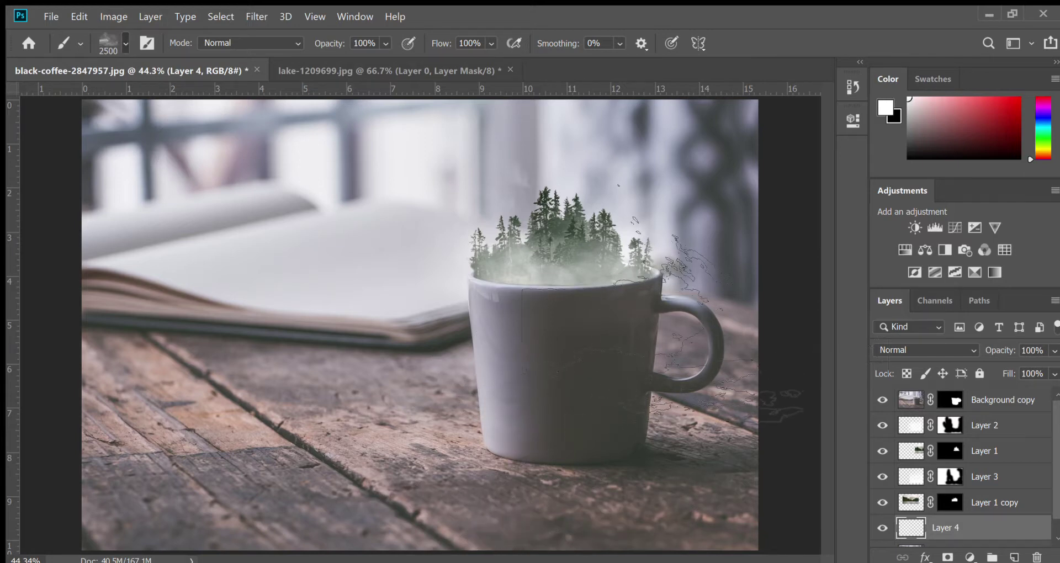
click(701, 304)
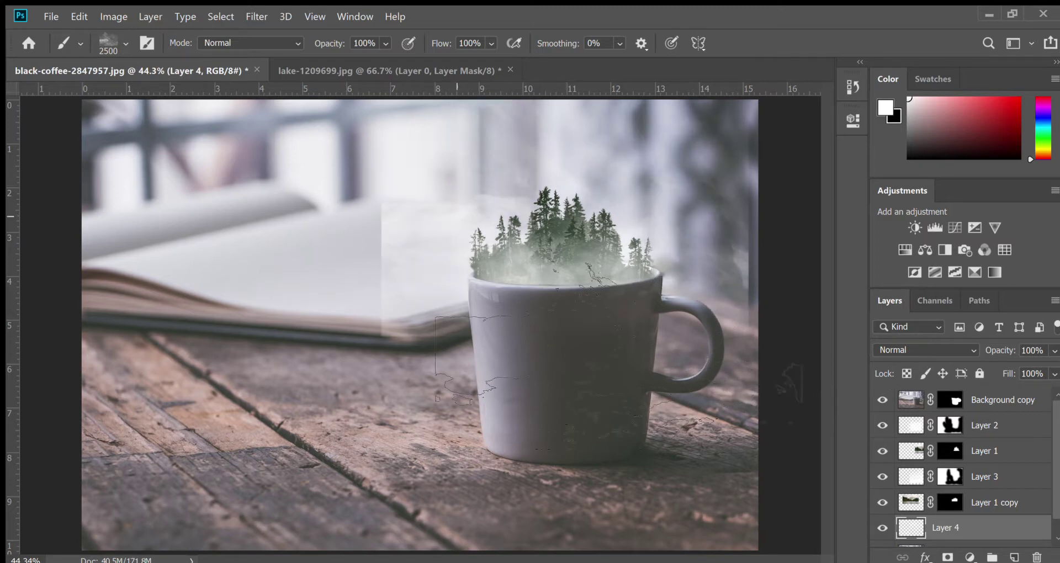
key(ctrl+z)
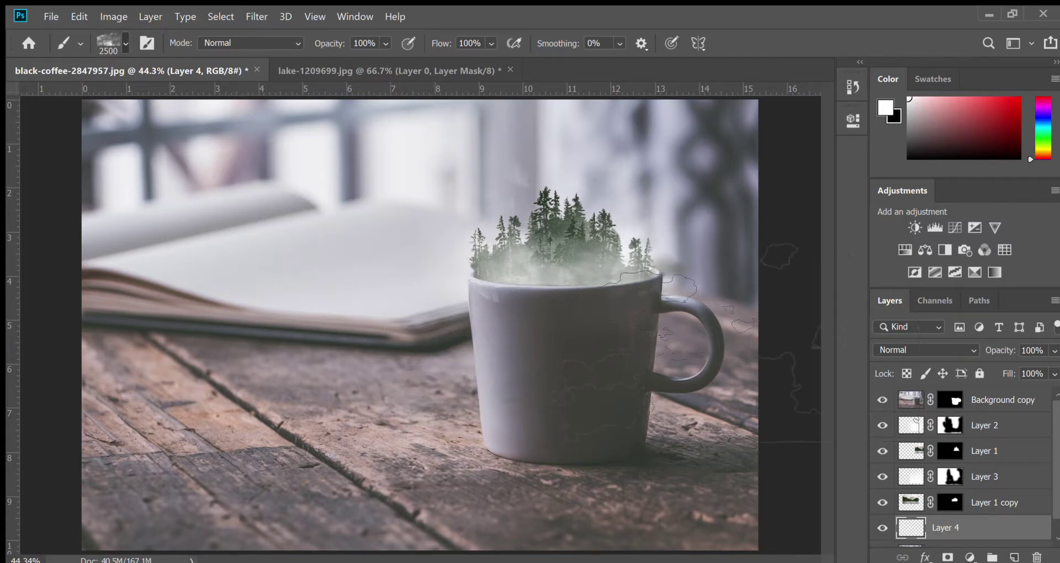
click(560, 247)
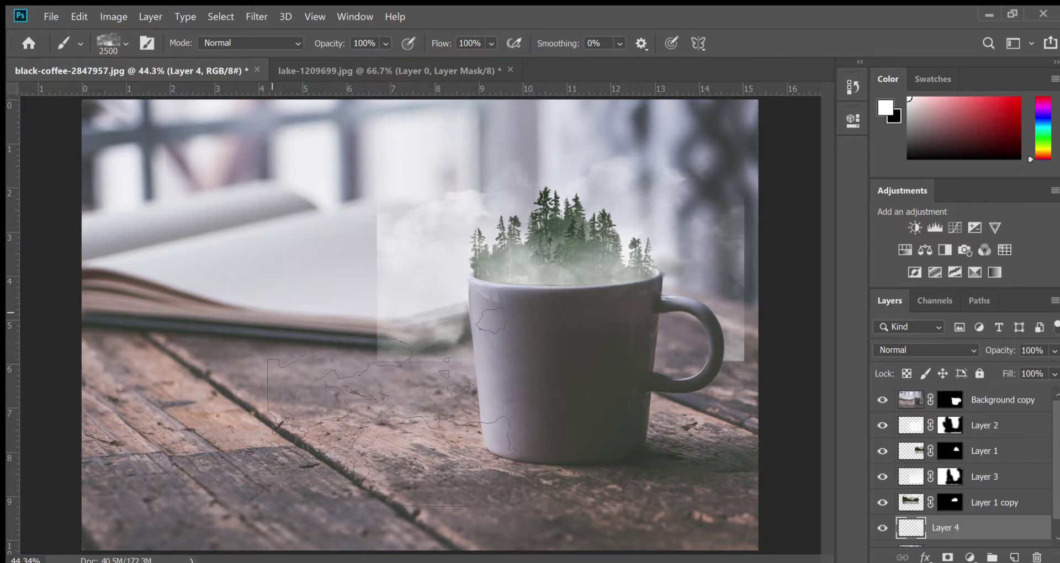
key(Delete)
key(ctrl+d)
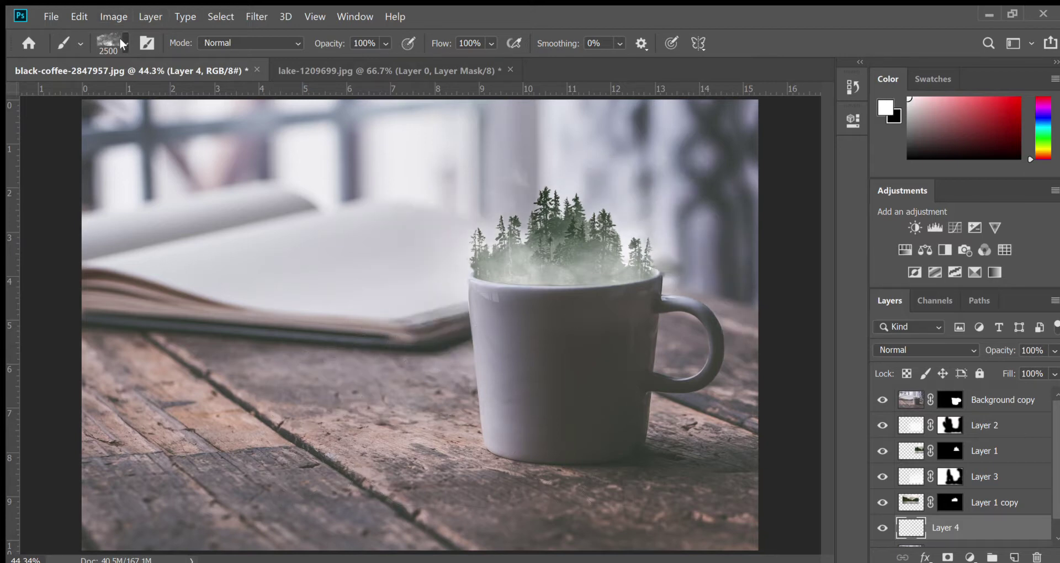
- Try stamping mist on Layer 4 at several spots around the mug with two other 2500 px smoke brushes, undoing each stamp
key(period)
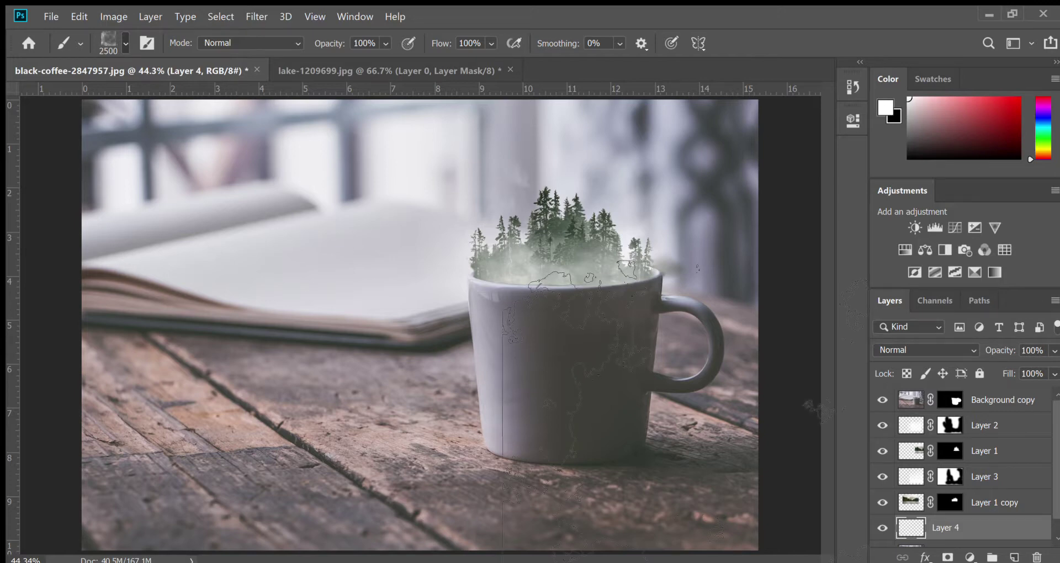
click(506, 276)
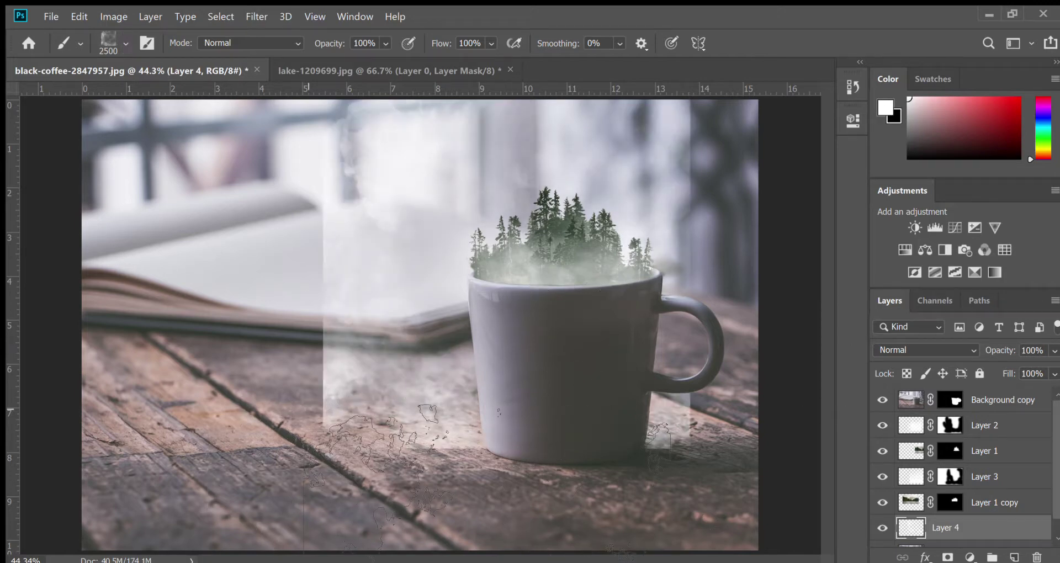
key(ctrl+z)
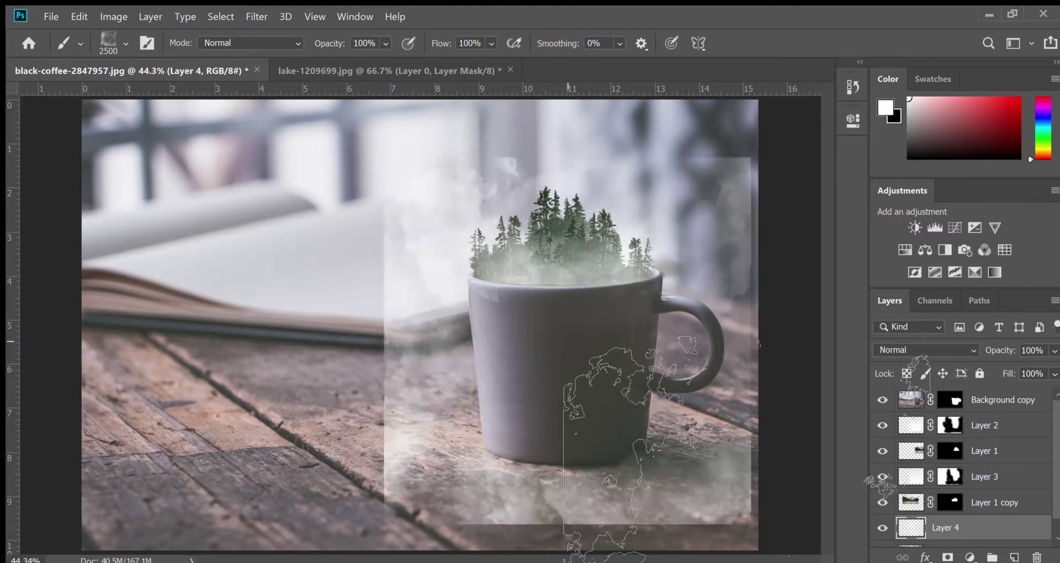
click(567, 346)
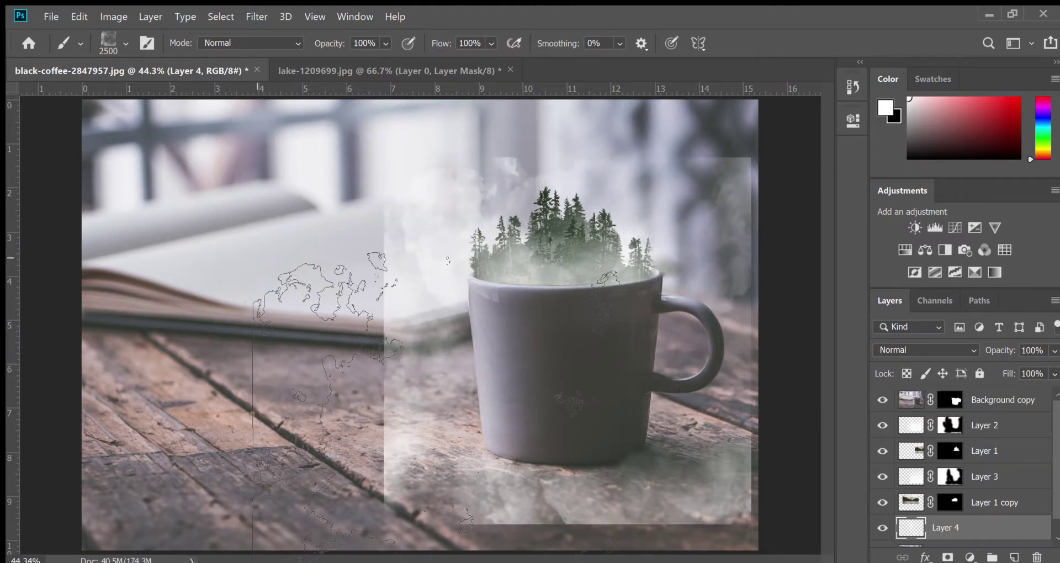
key(ctrl+z)
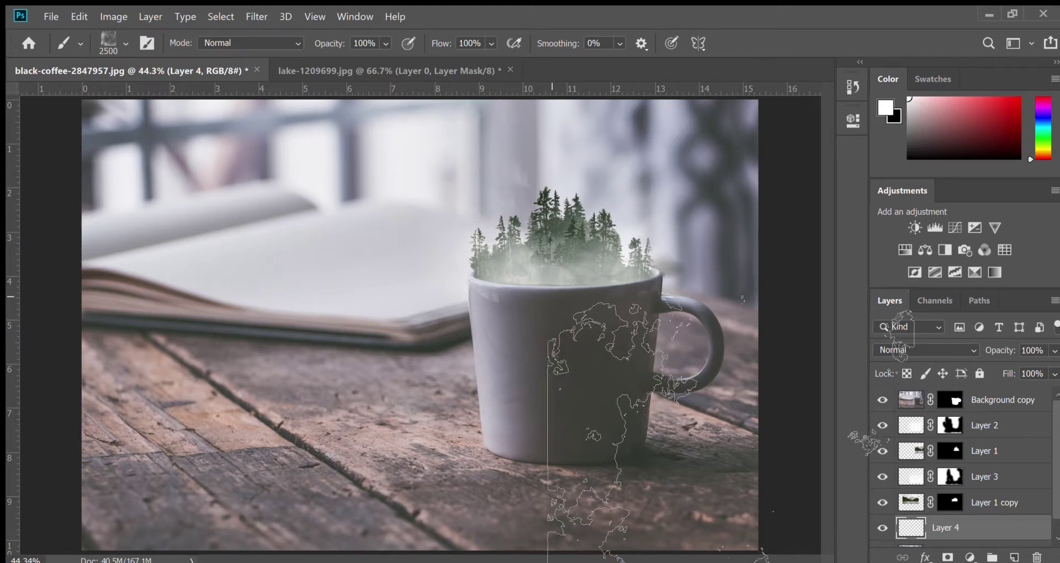
click(560, 353)
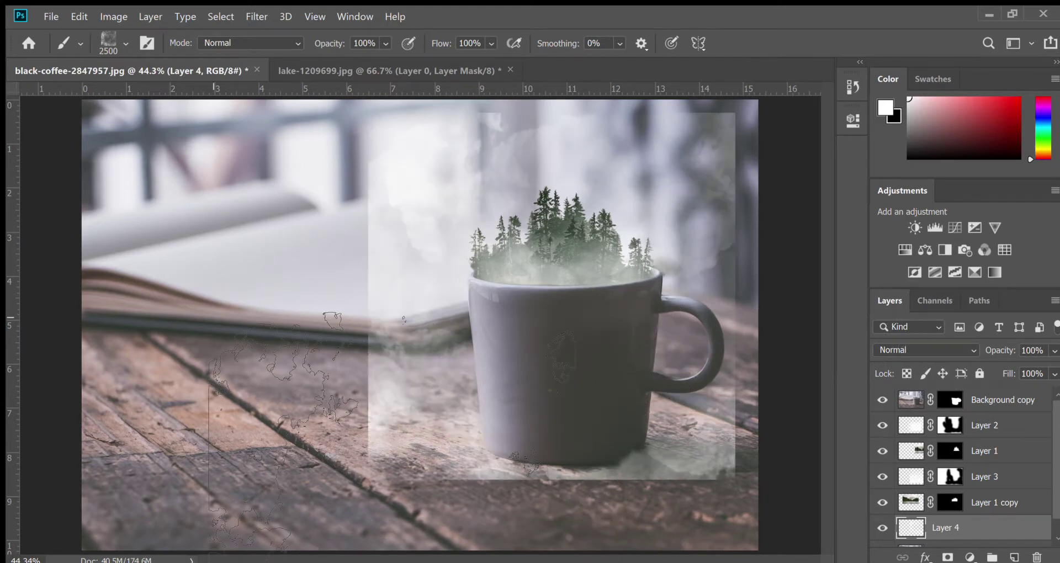
key(ctrl+z)
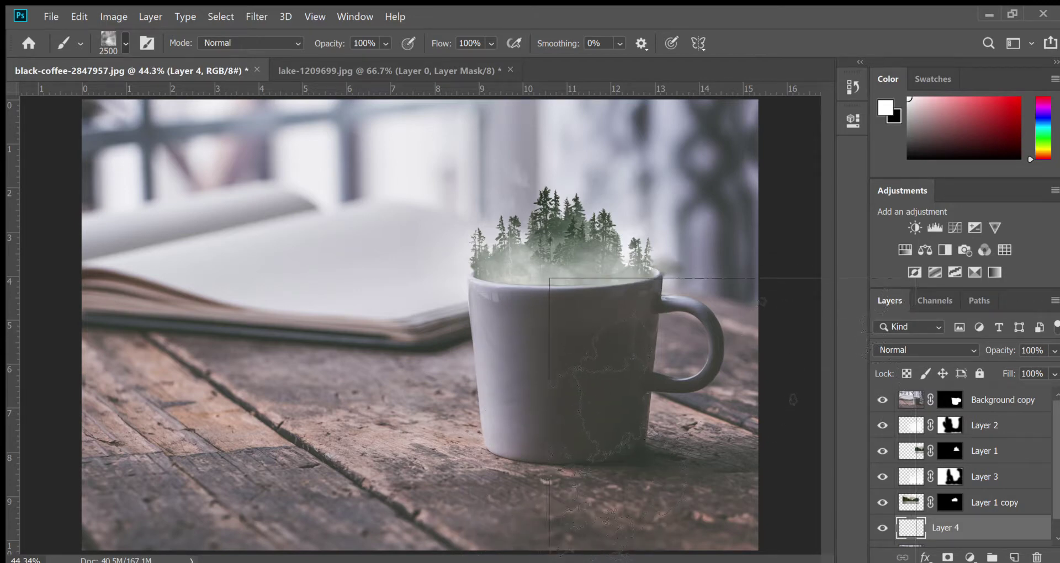
click(554, 283)
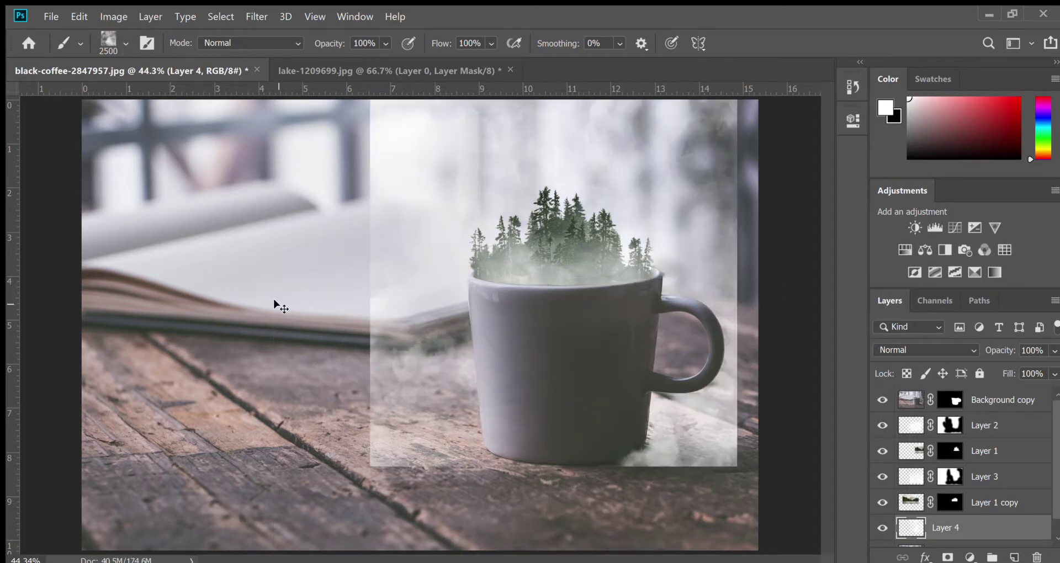
key(ctrl+z)
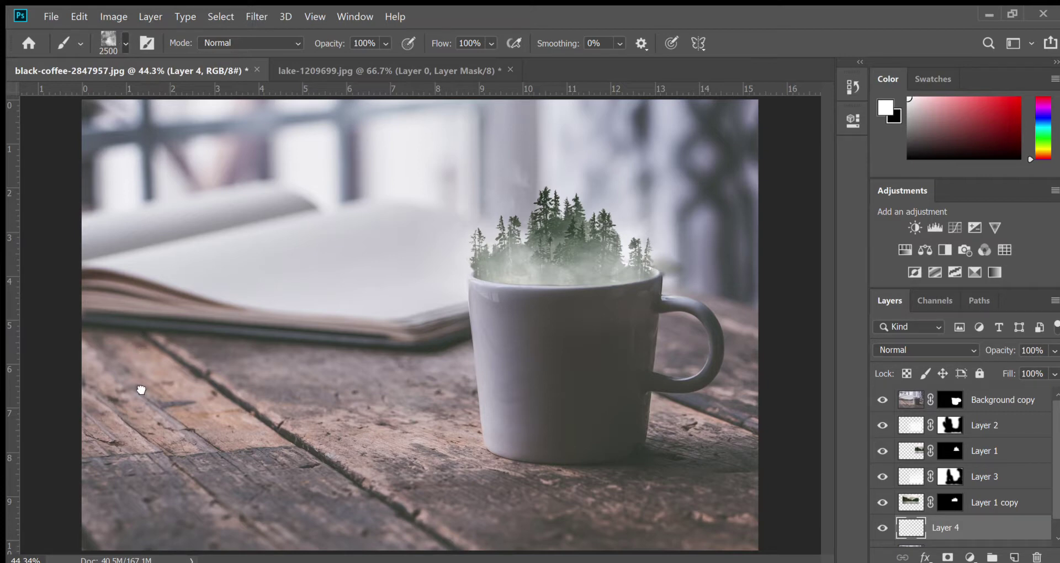
- Stamp white mist behind the mug and trees on Layer 4 with the dense 2500 px mist brush, undoing and repositioning it down to the mug's lower half
click(543, 258)
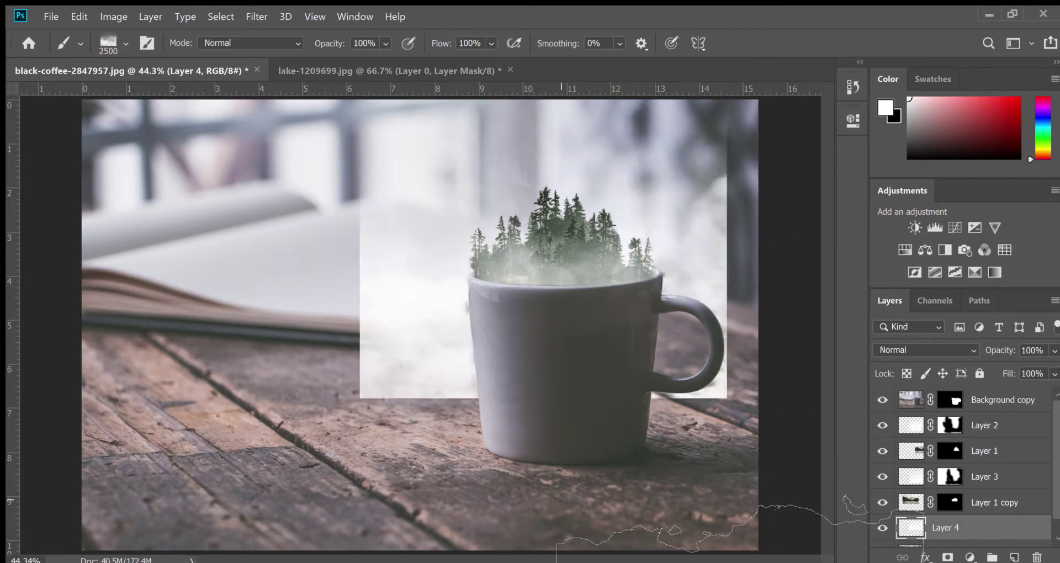
key(ctrl+z)
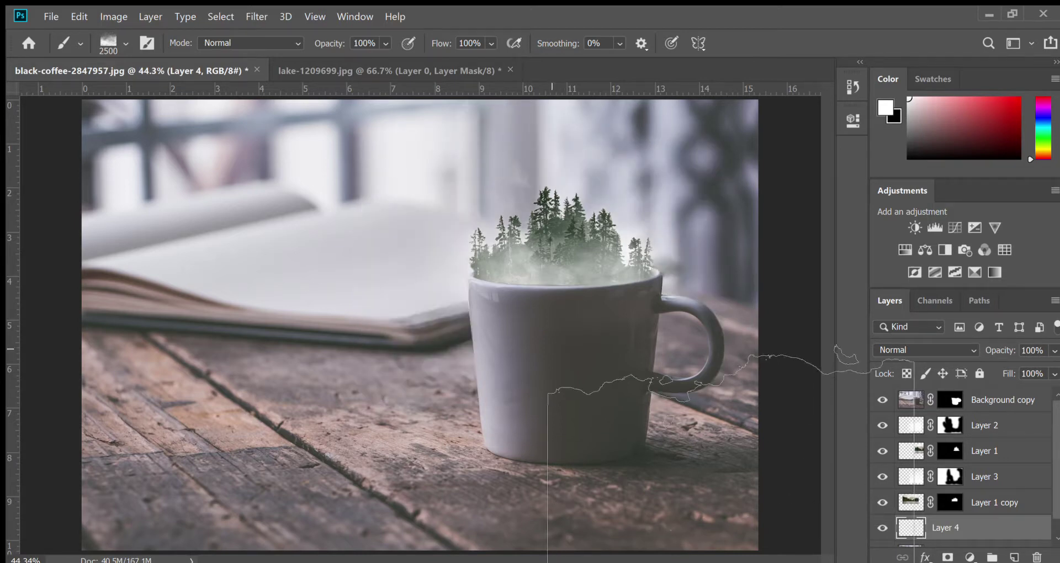
click(550, 315)
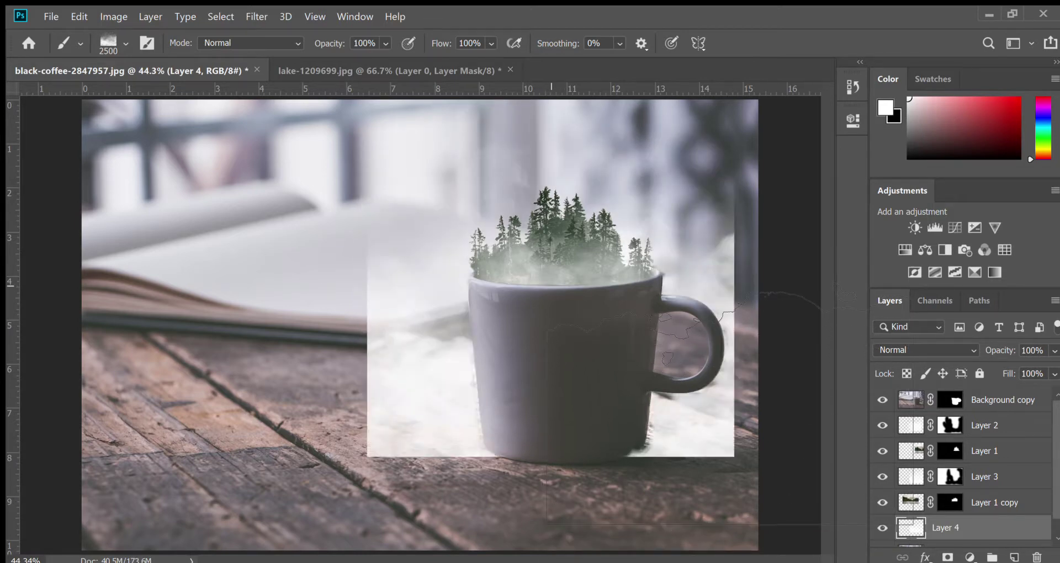
key(ctrl+z)
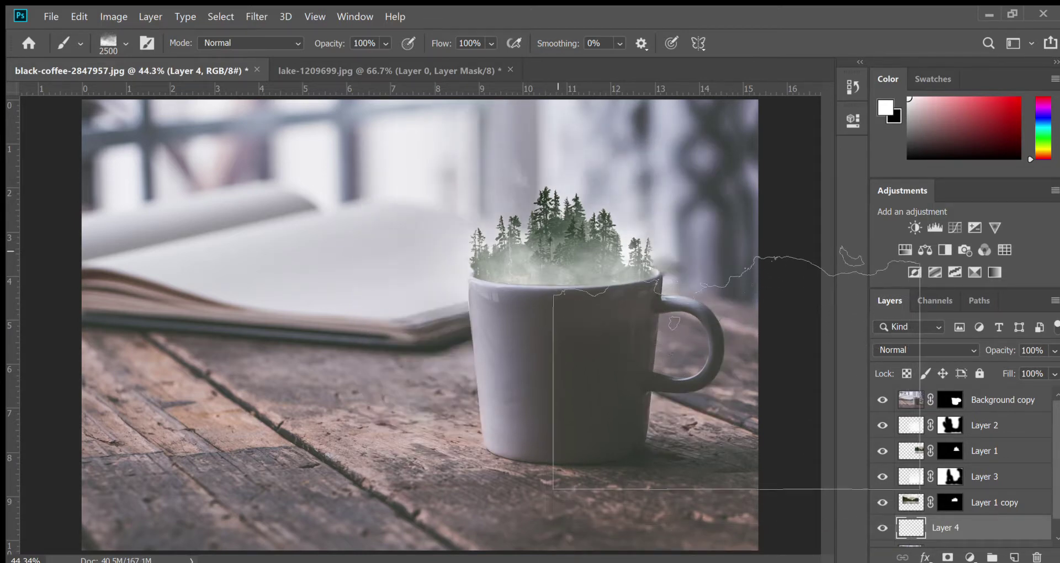
click(557, 305)
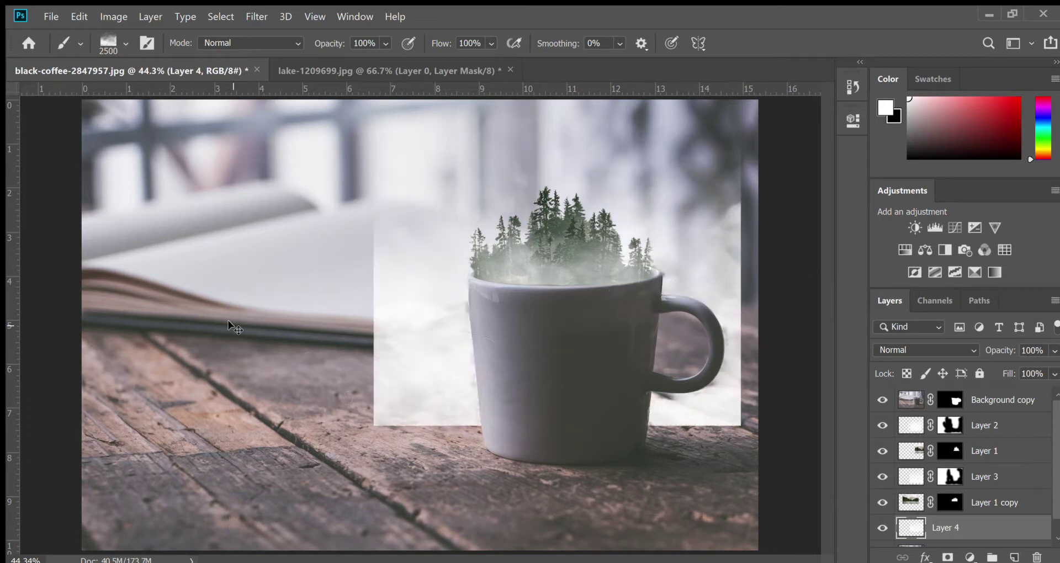
- Undo the last mist stamp and try two more 2500 px mist stamps behind the mug on Layer 4, undoing each
key(ctrl+z)
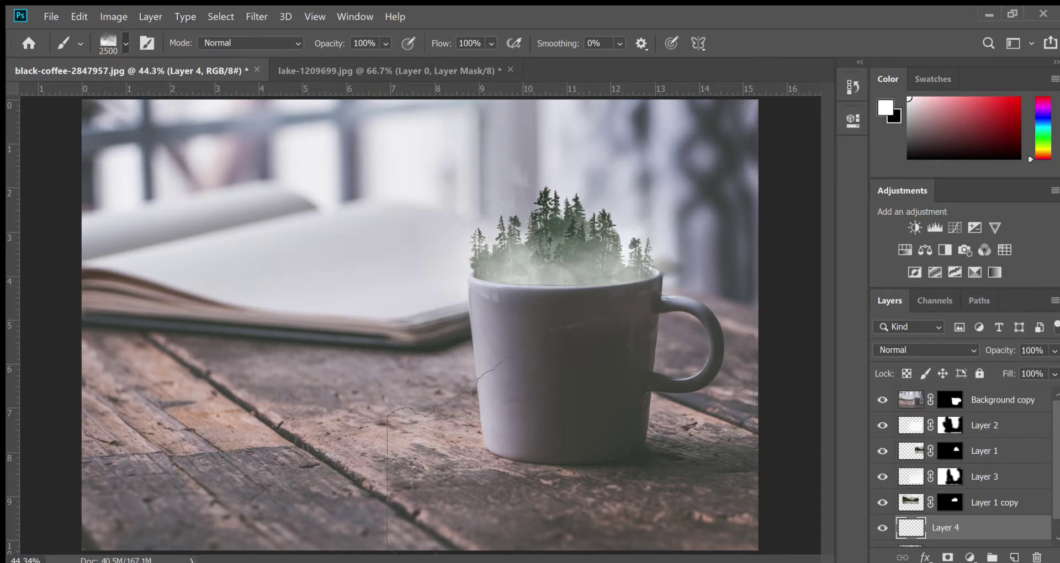
click(529, 300)
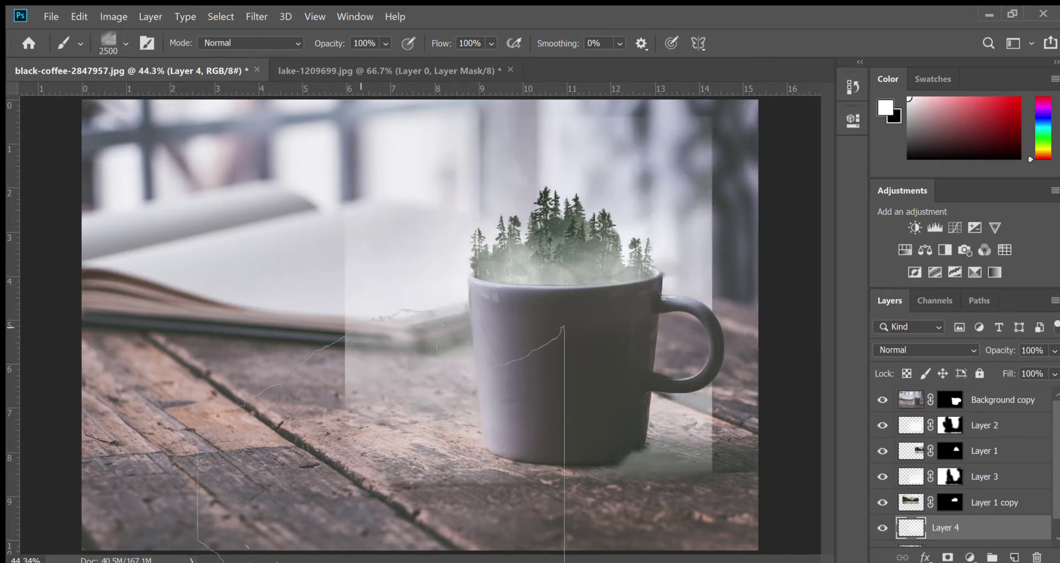
key(ctrl+z)
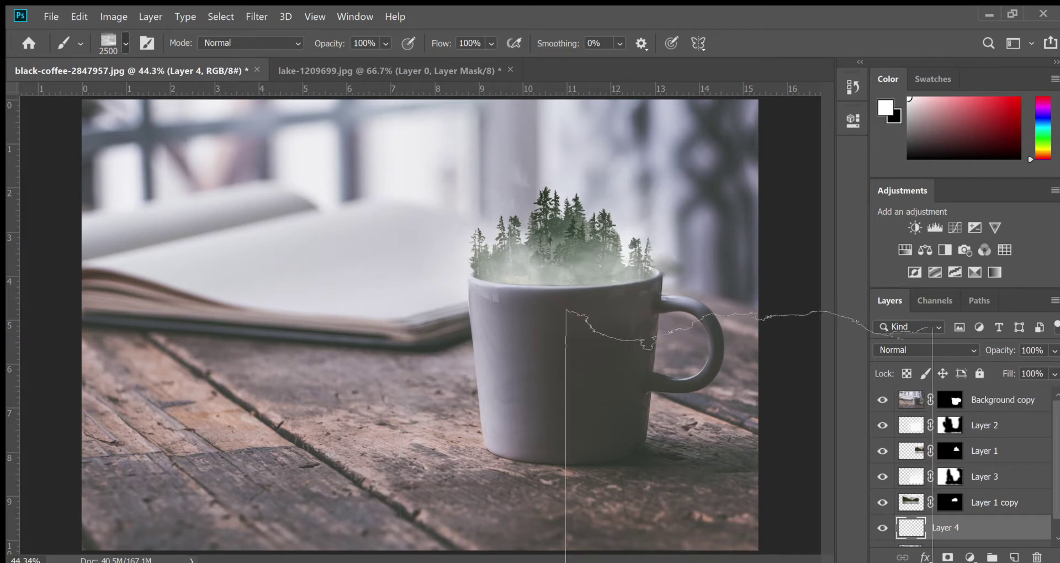
click(552, 316)
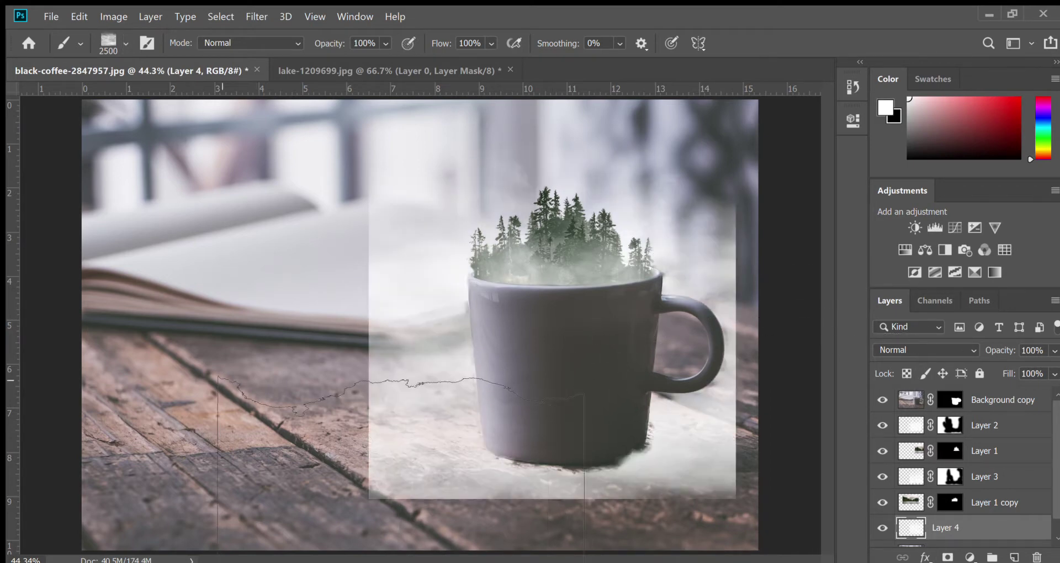
key(ctrl+z)
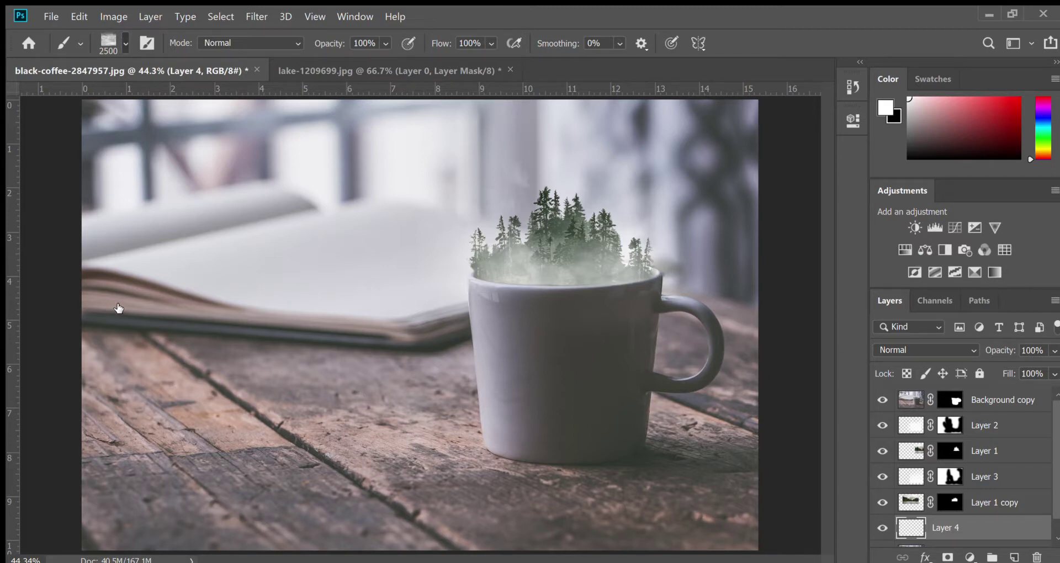
- Switch to other 2500 px fog brushes and try stamping them around the mug on Layer 4, undoing each stamp
key(period)
click(527, 282)
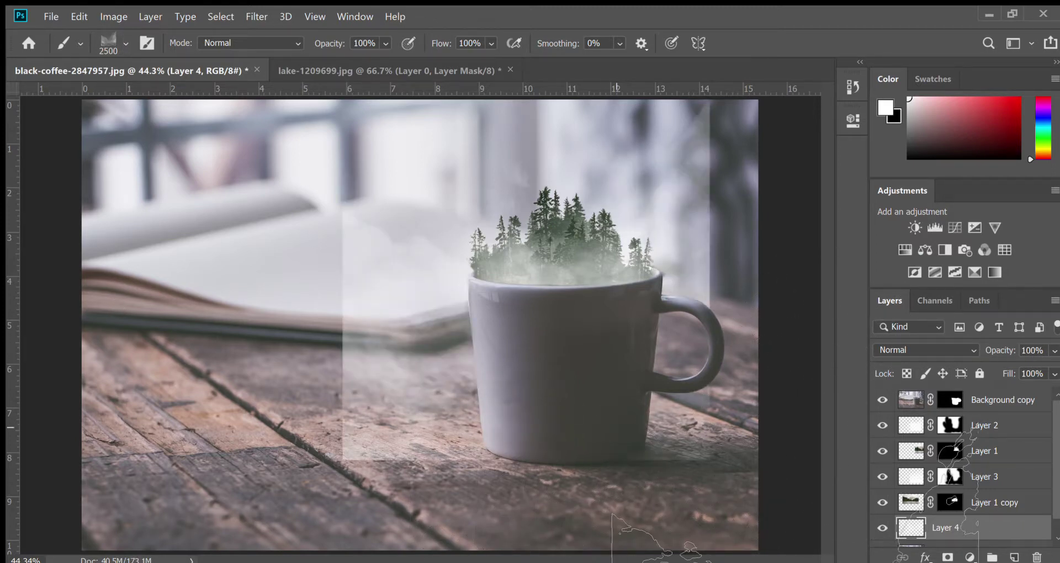
key(ctrl+z)
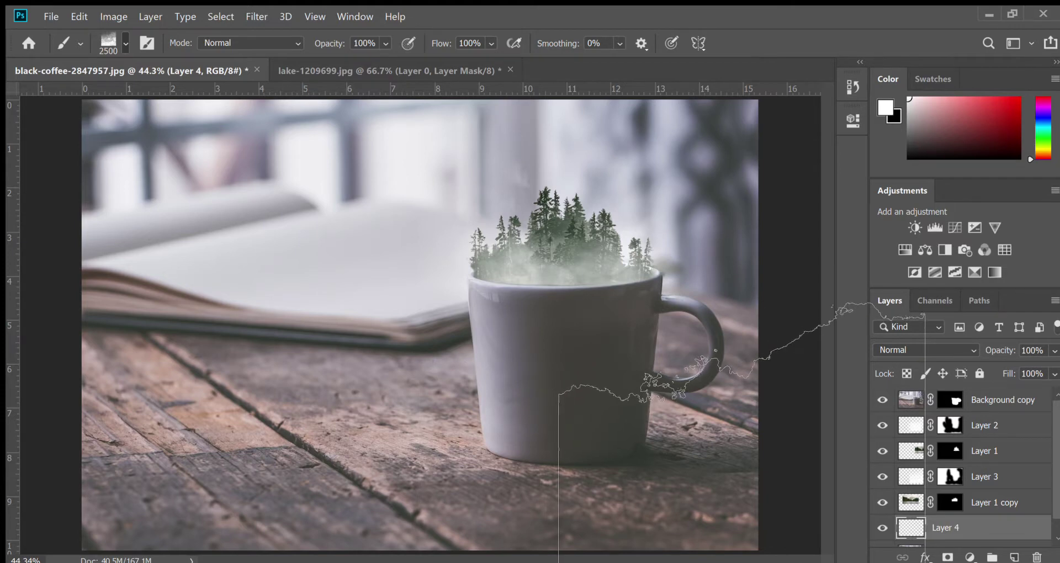
click(562, 308)
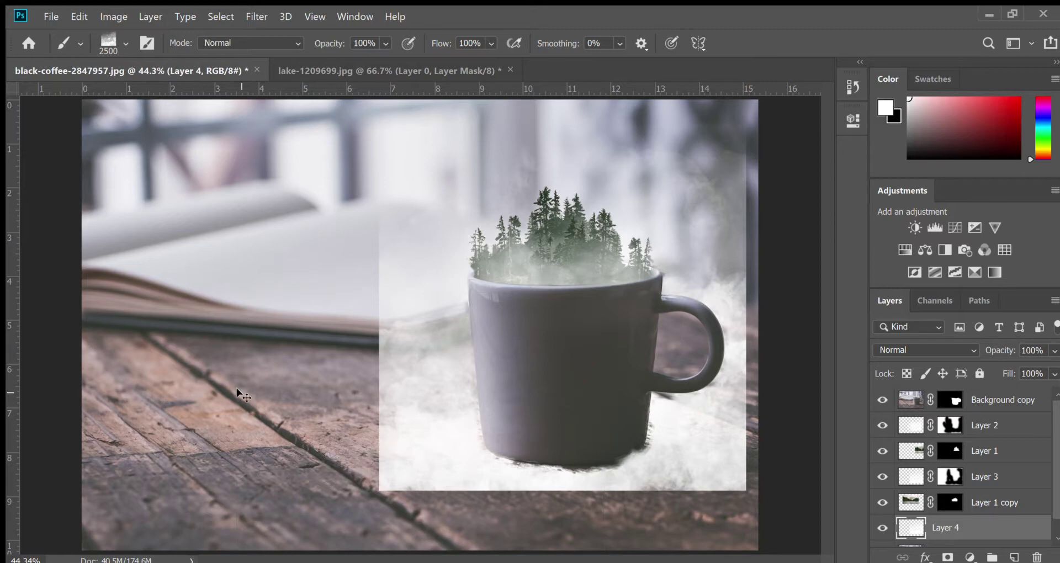
key(ctrl+z)
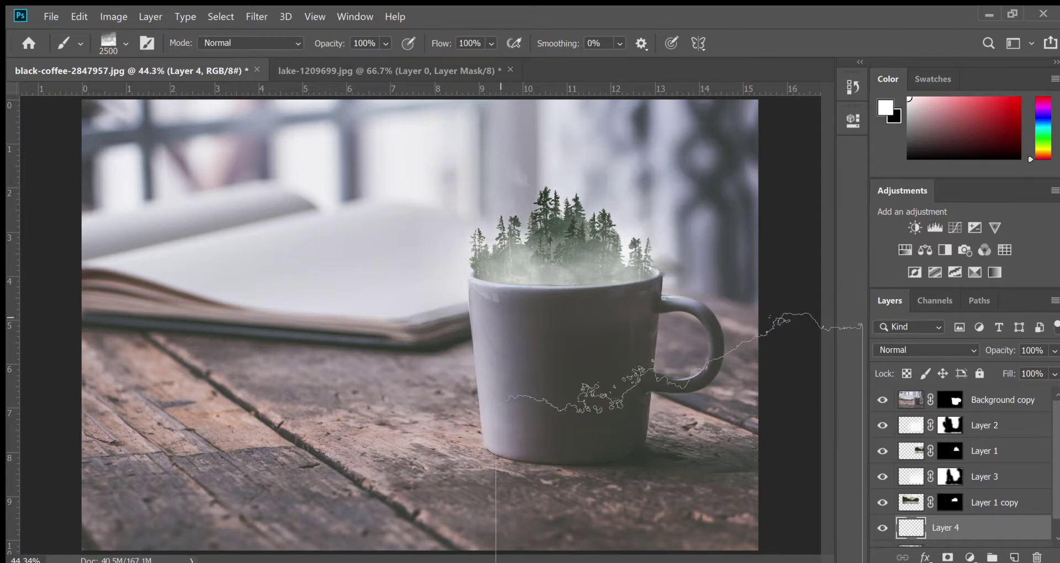
key(ctrl+shift+z)
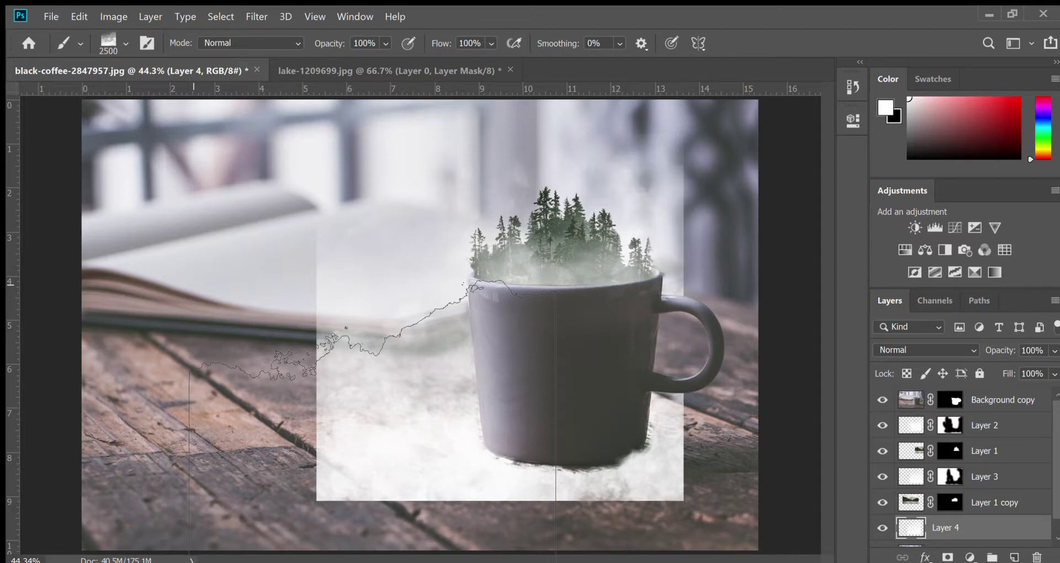
key(ctrl+z)
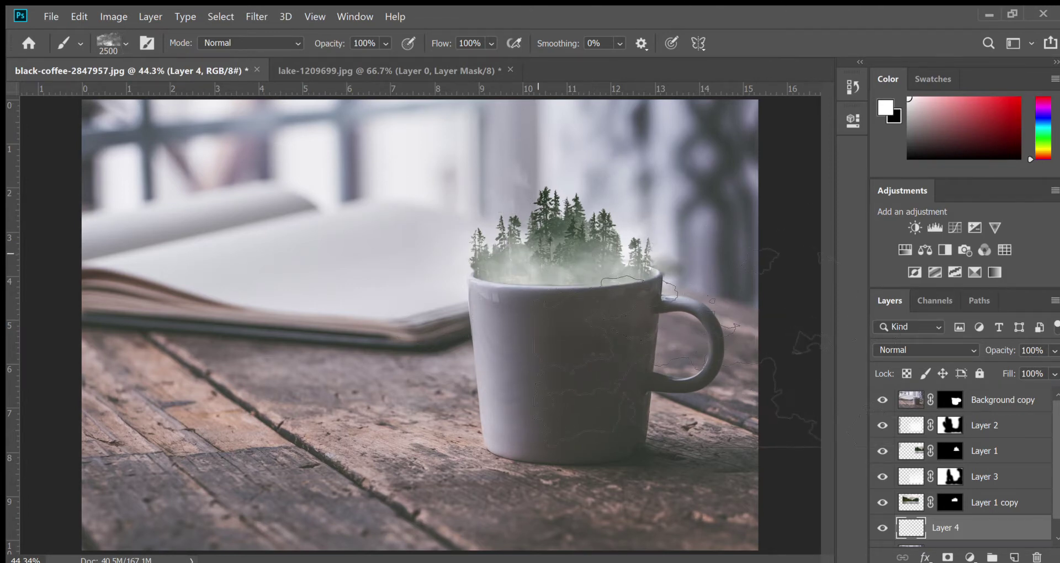
- Try stamping clouds behind the trees on Layer 4 with the cloud brush at 2500 px and at 1700 px, undoing both stamps
click(555, 290)
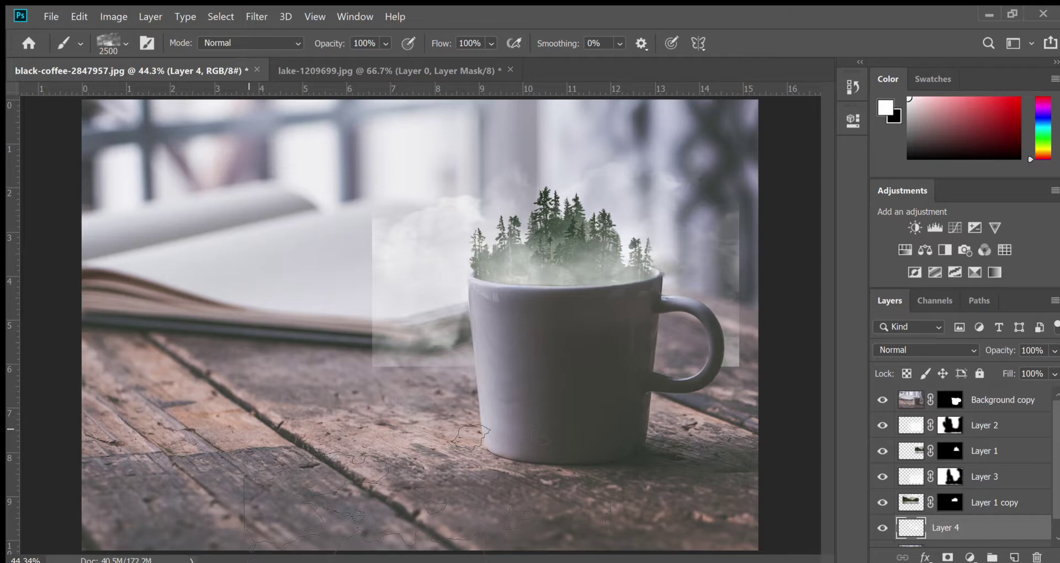
key(ctrl+z)
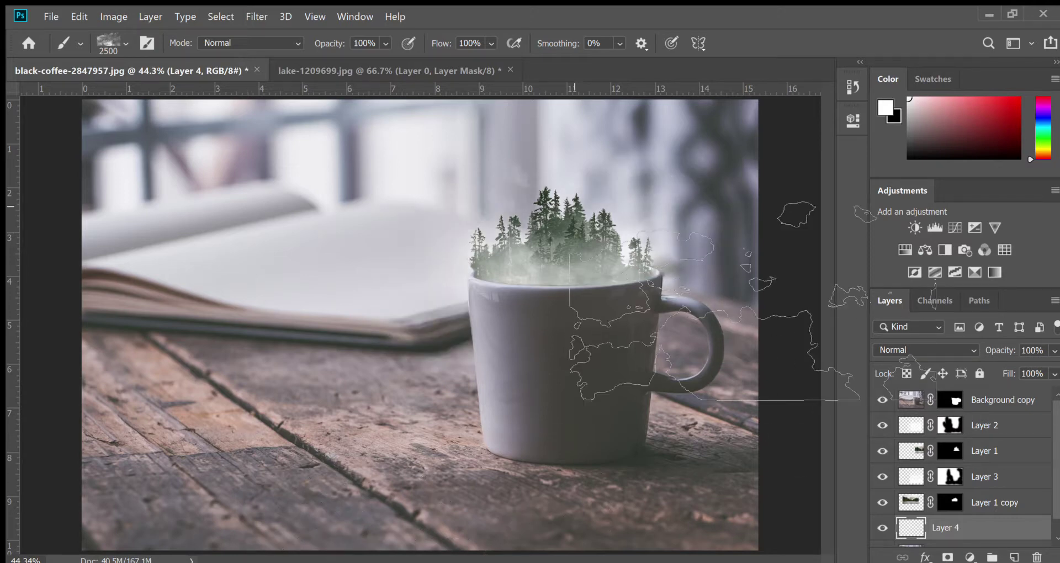
key(bracketleft)
key(bracketleft)
key(bracketleft)
key(bracketleft)
key(bracketleft)
key(bracketleft)
key(bracketleft)
key(bracketleft)
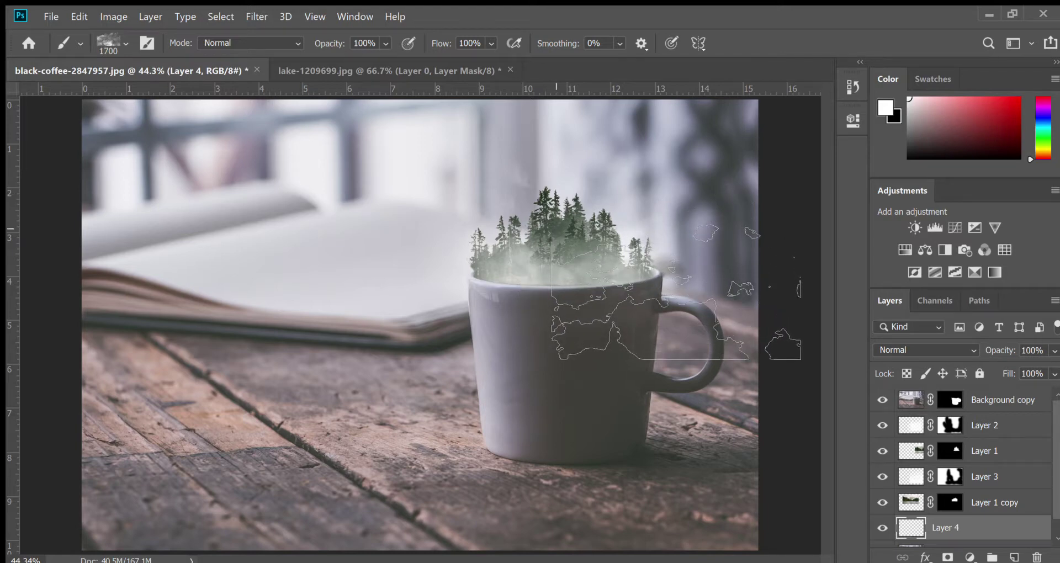
click(557, 228)
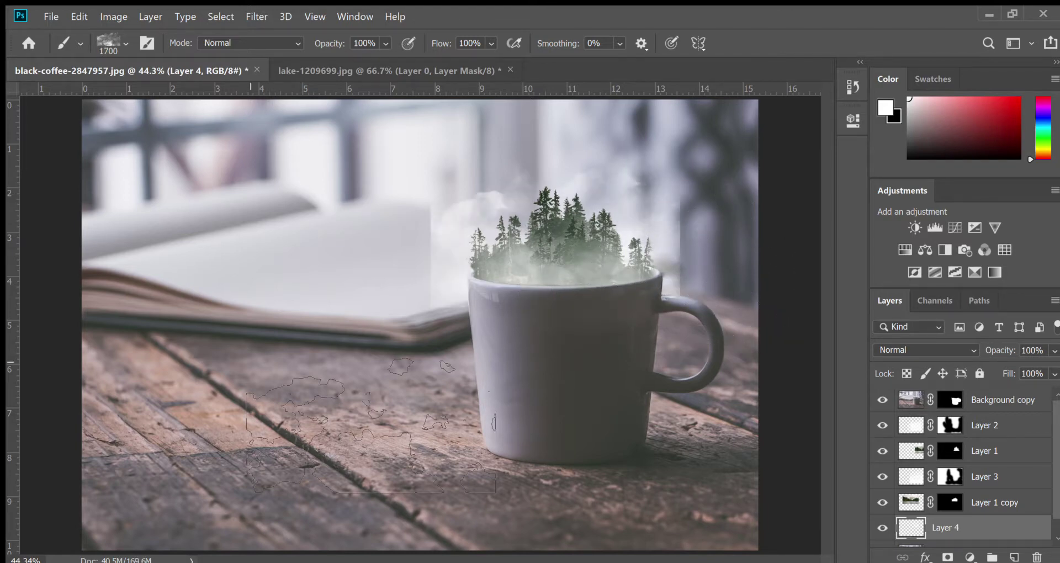
key(ctrl+z)
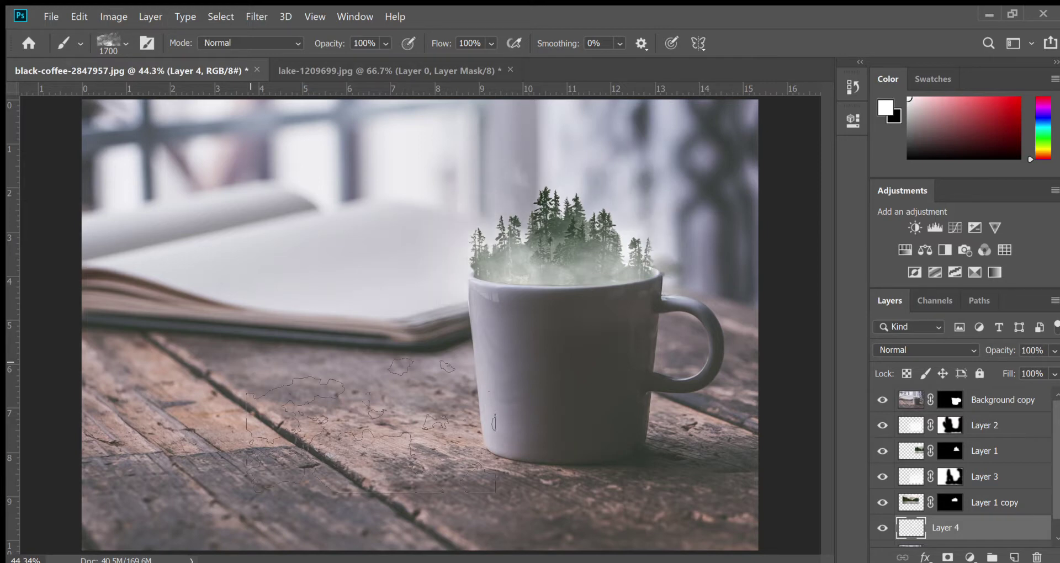
- Enlarge the cloud brush to 2500 px and stamp white clouds behind the trees and mug rim on Layer 4
key(bracketright)
key(bracketright)
key(bracketright)
key(bracketright)
key(bracketright)
key(bracketright)
key(bracketright)
key(bracketright)
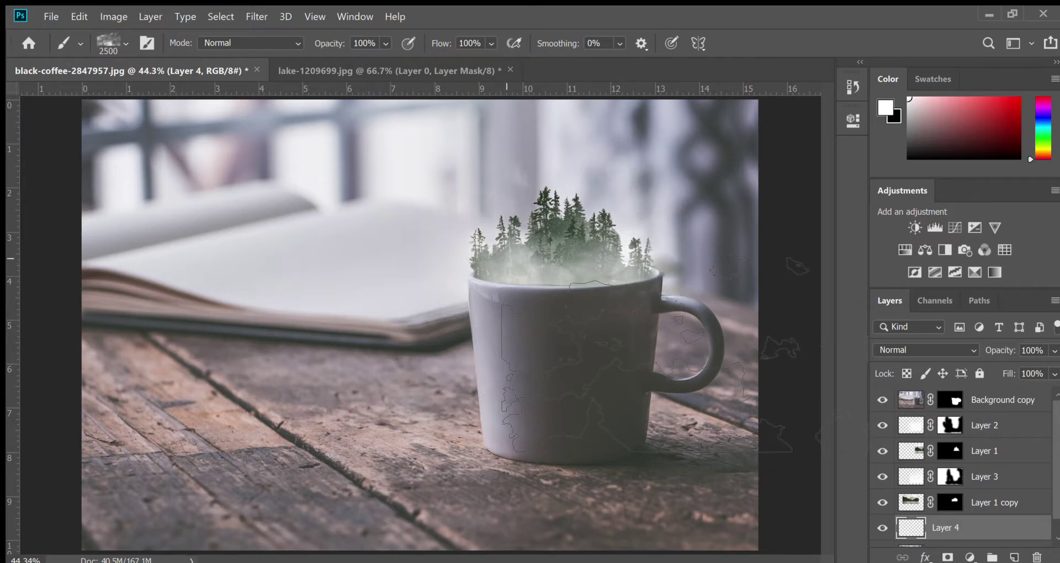
click(505, 284)
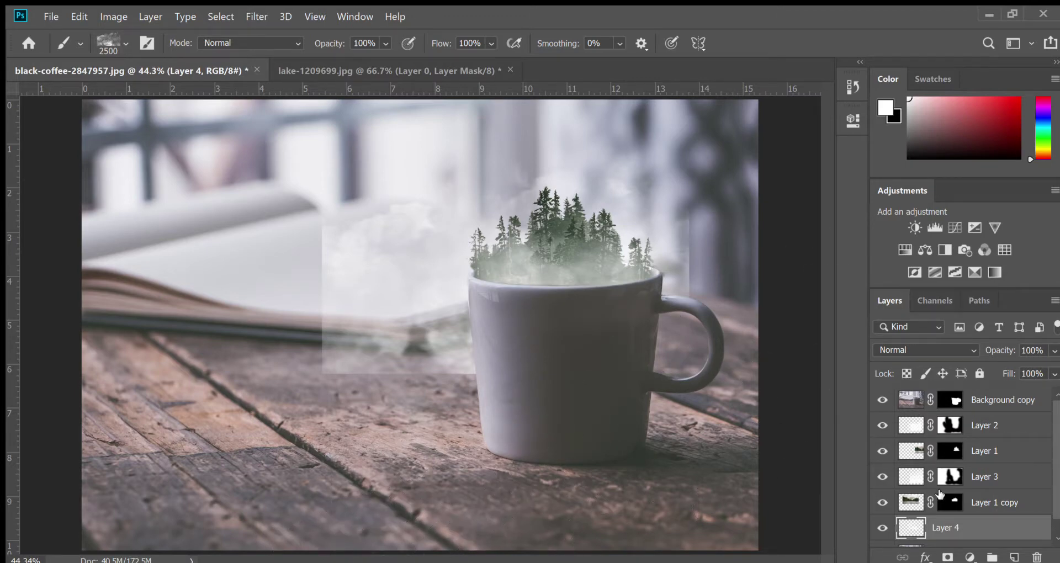
- Add a layer mask to Layer 4 and paint out the cloud stamp's hard edges around the mug with a soft 1200 px black brush
click(947, 557)
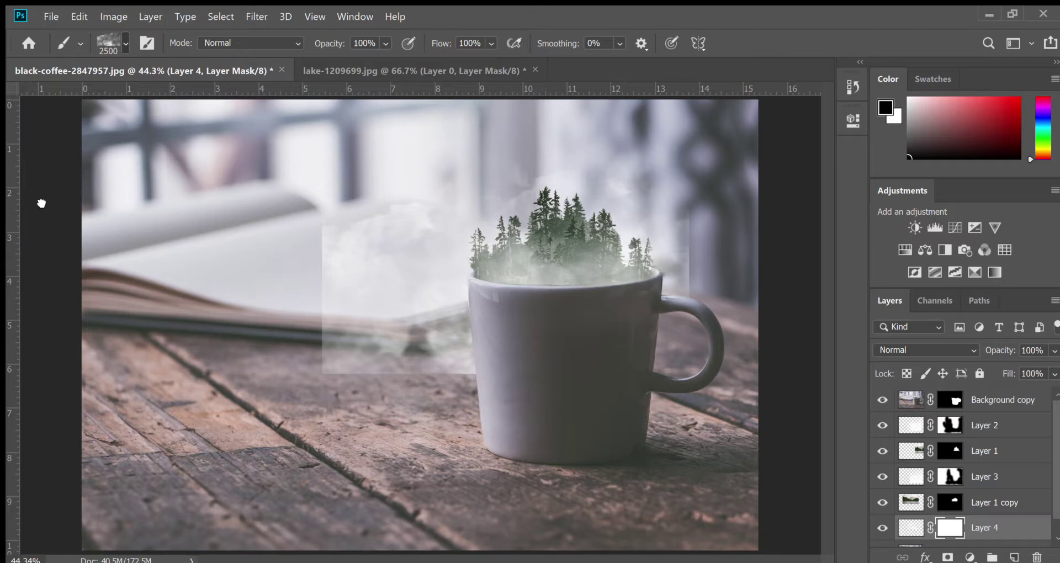
key(comma)
key(bracketleft)
key(bracketleft)
key(bracketleft)
key(bracketleft)
key(bracketleft)
key(bracketleft)
key(bracketleft)
key(bracketleft)
key(bracketleft)
key(bracketleft)
key(bracketleft)
key(bracketleft)
key(bracketleft)
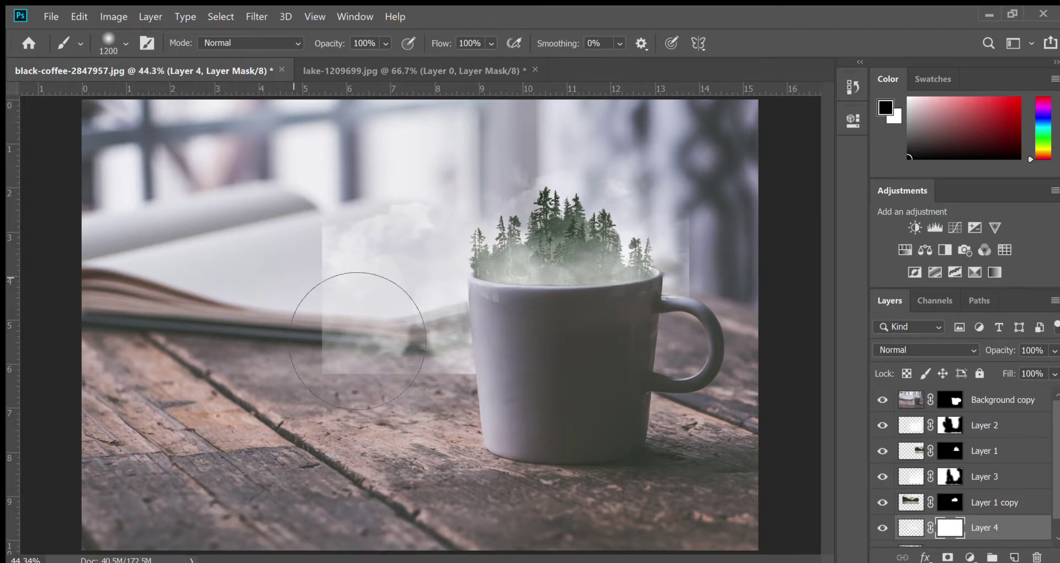
mouse_move(357, 340)
mouse_down()
mouse_move(382, 272)
mouse_move(389, 307)
mouse_move(388, 261)
mouse_move(374, 363)
mouse_move(395, 420)
mouse_move(427, 436)
mouse_move(445, 426)
mouse_move(418, 382)
mouse_move(494, 456)
mouse_up()
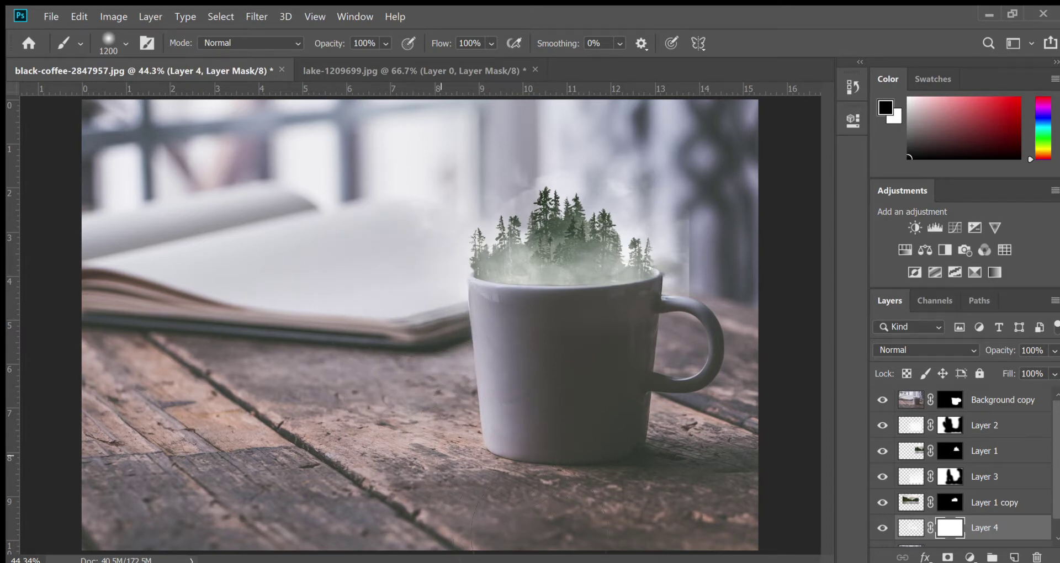
drag(740, 265, 799, 360)
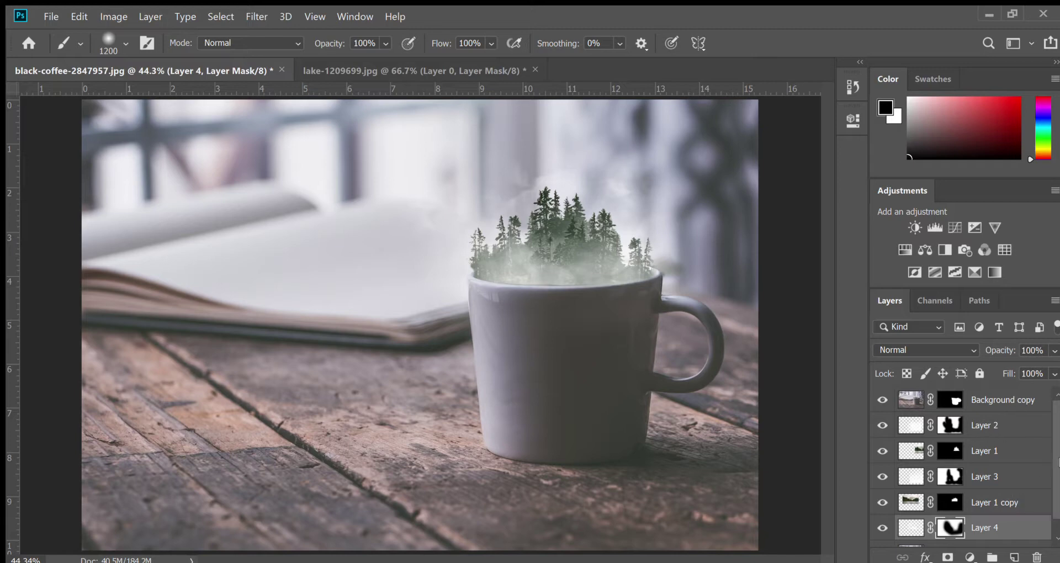
- Add a new layer directly above the Background layer
scroll(1056, 463, down, 1)
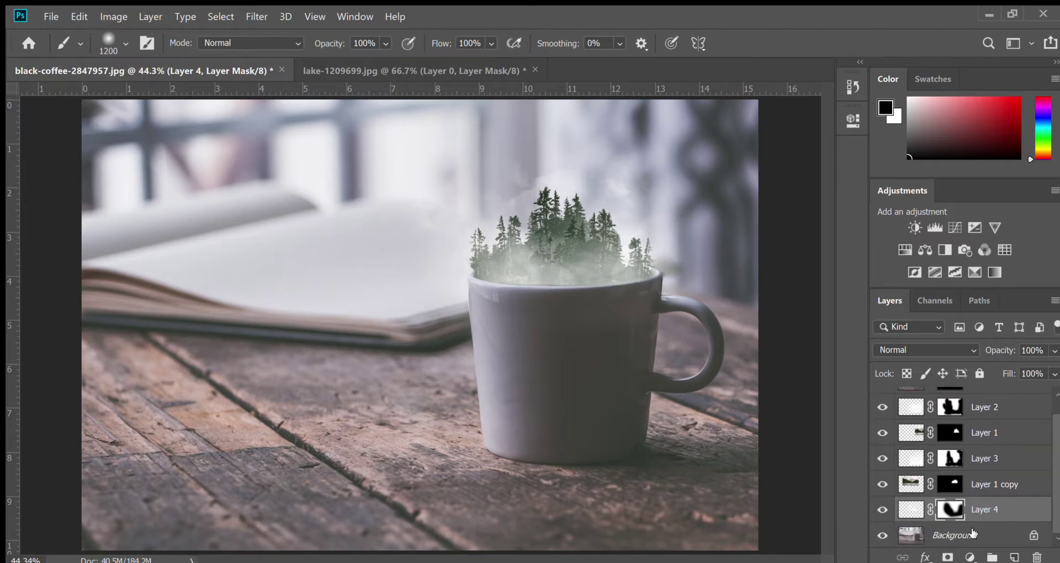
click(972, 532)
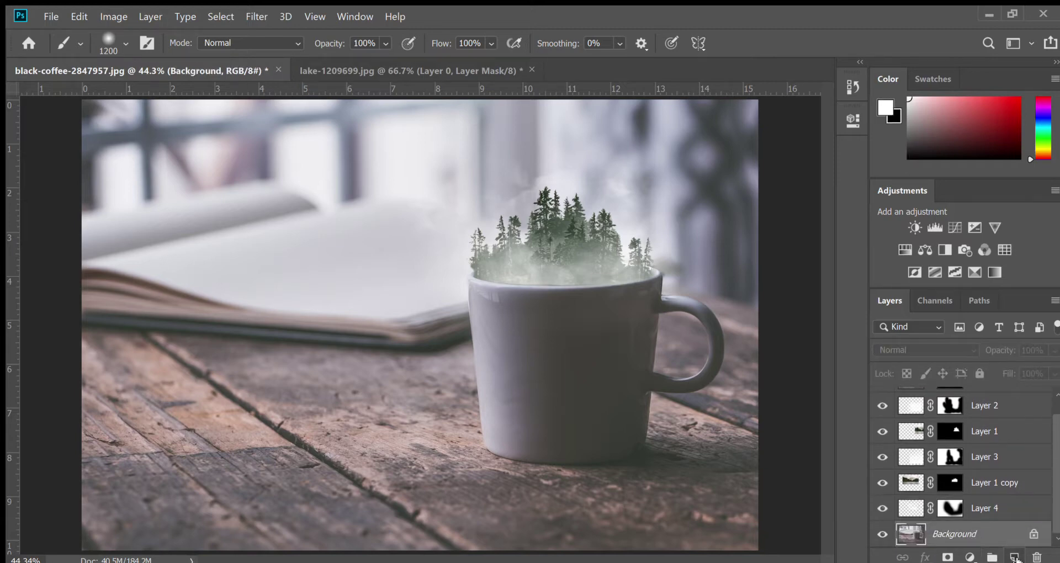
click(1015, 557)
scroll(1050, 483, down, 1)
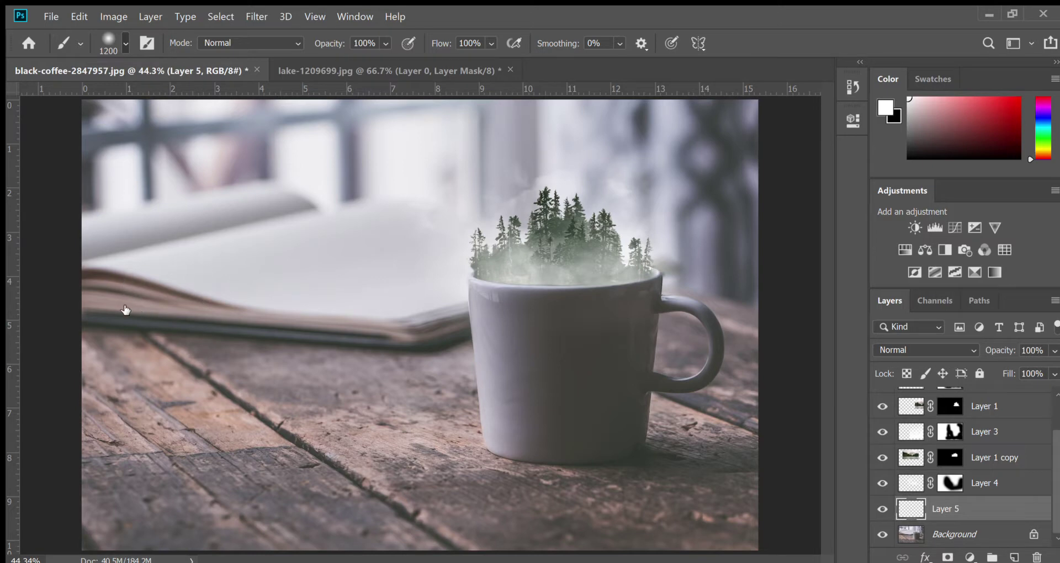
- Try stamping a partly faded white moon over the book's edge on Layer 5 with a 1200 px moon brush, undoing it
key(bracketright)
drag(106, 390, 224, 360)
key(bracketleft)
key(bracketleft)
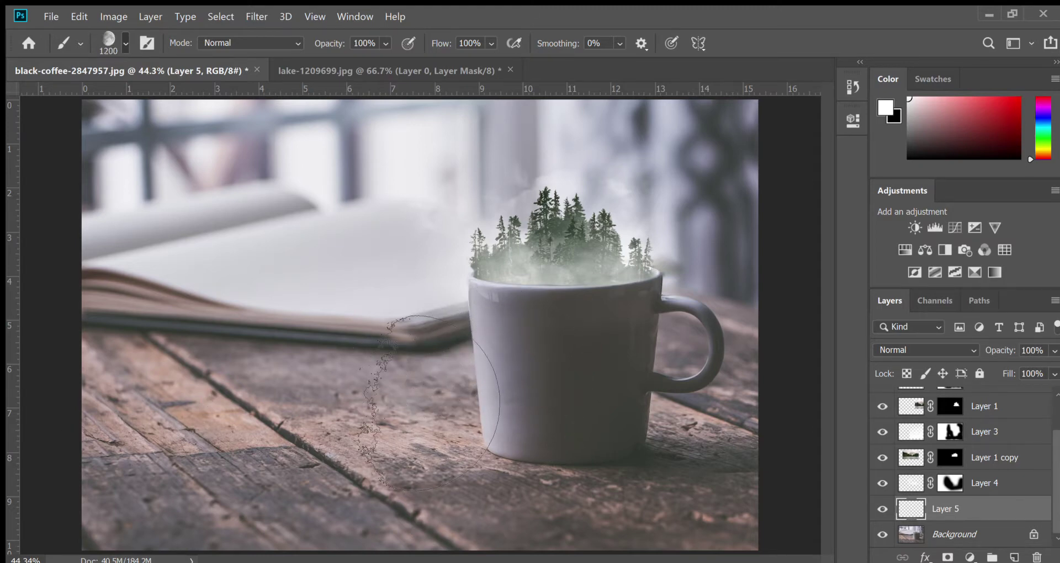
click(381, 301)
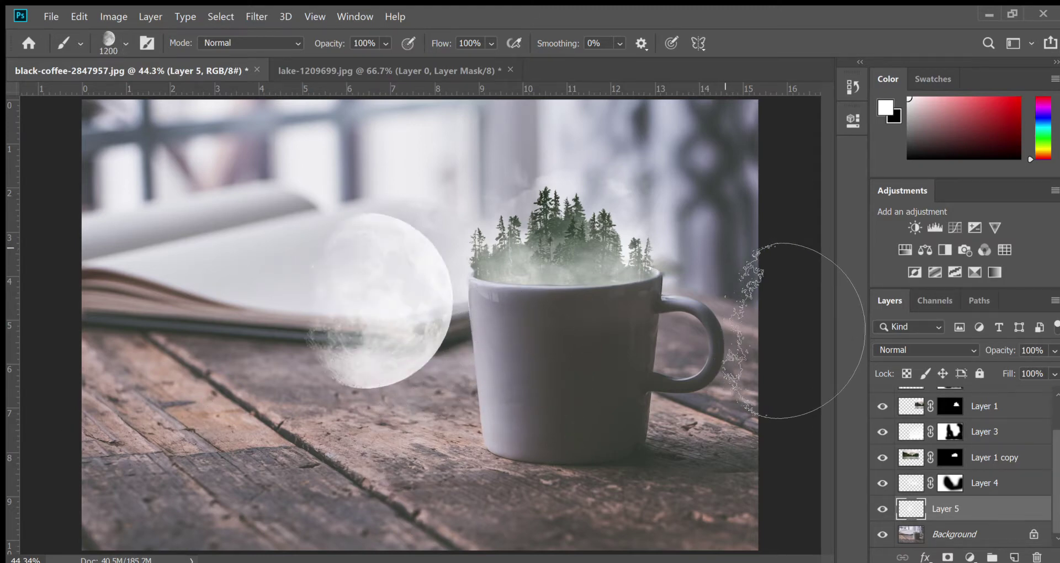
key(ctrl+z)
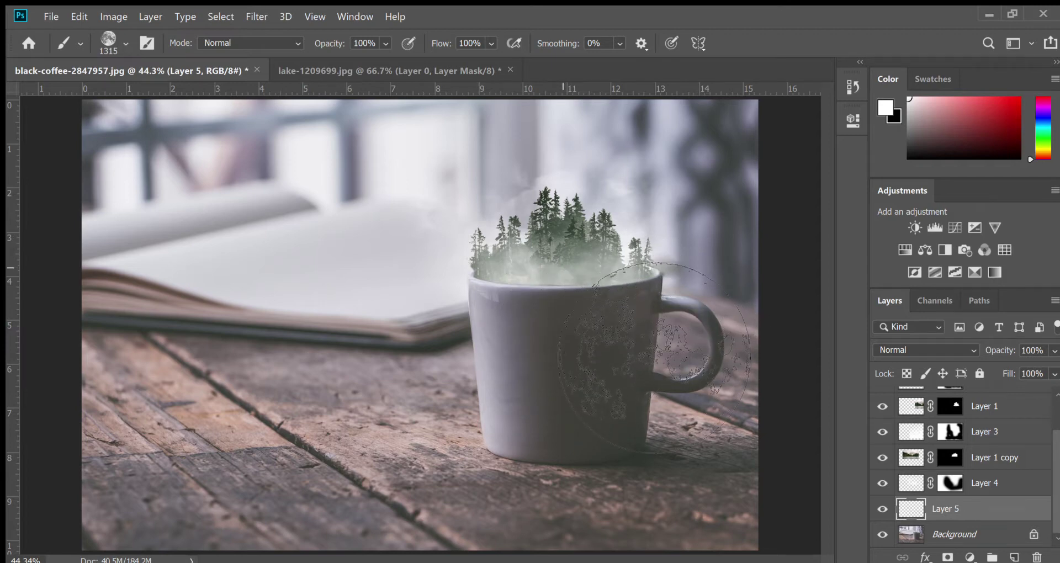
- Try stamping a full moon behind the trees on Layer 5 at 1315 px and at 1200 px, undoing each stamp
click(564, 268)
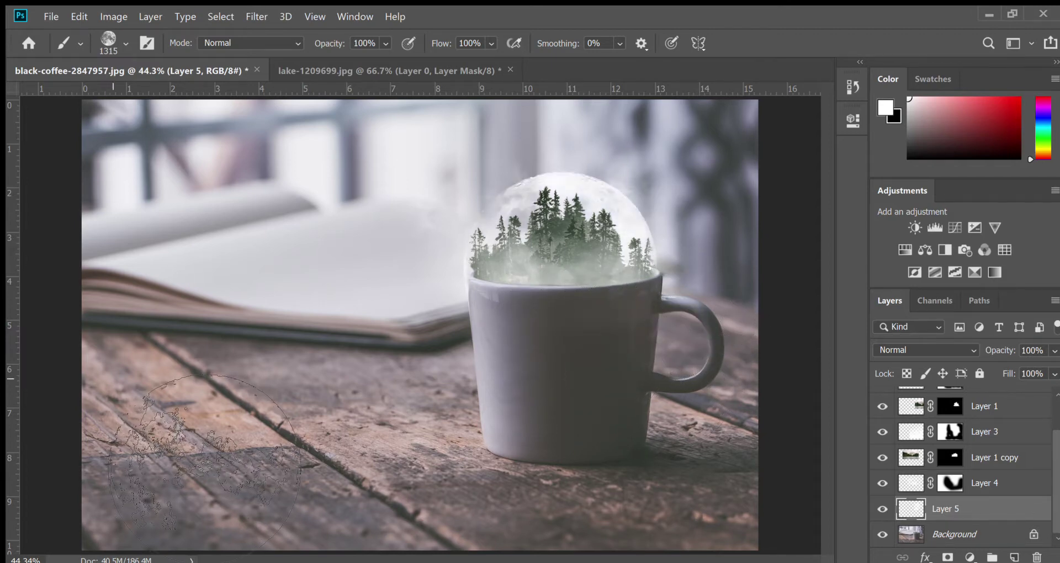
key(ctrl+z)
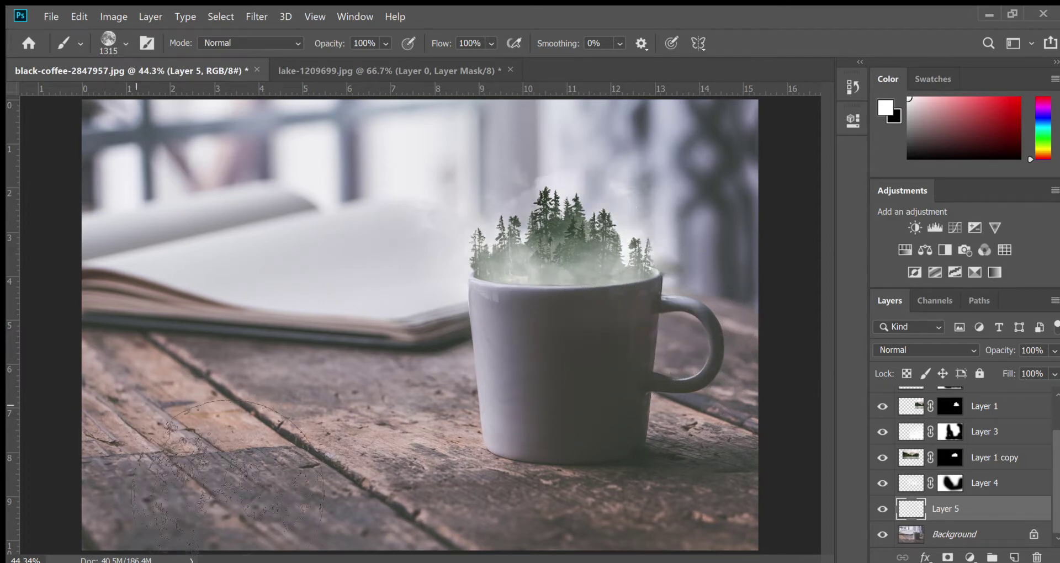
key(bracketleft)
key(bracketleft)
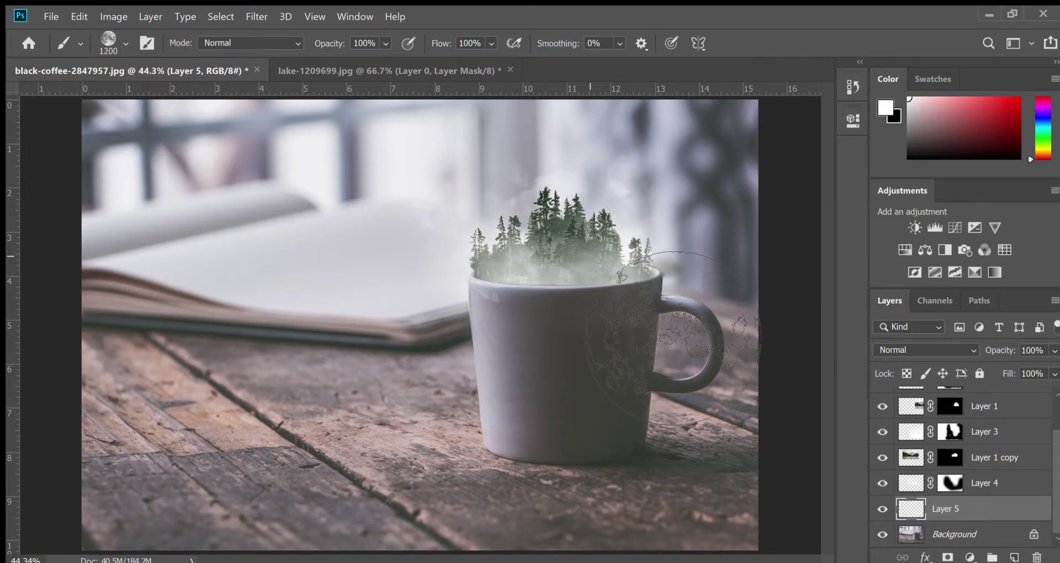
key(bracketright)
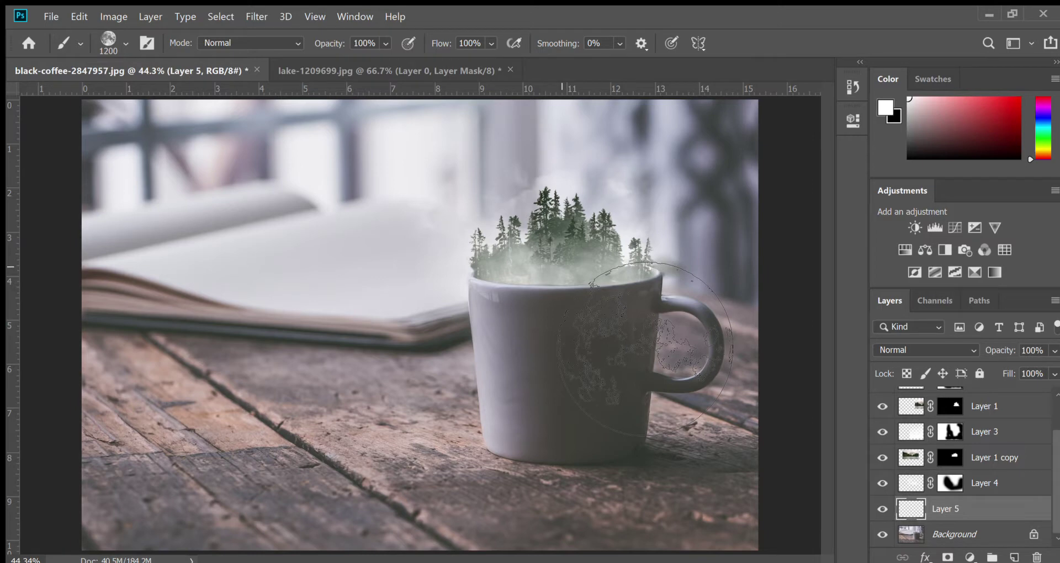
click(572, 267)
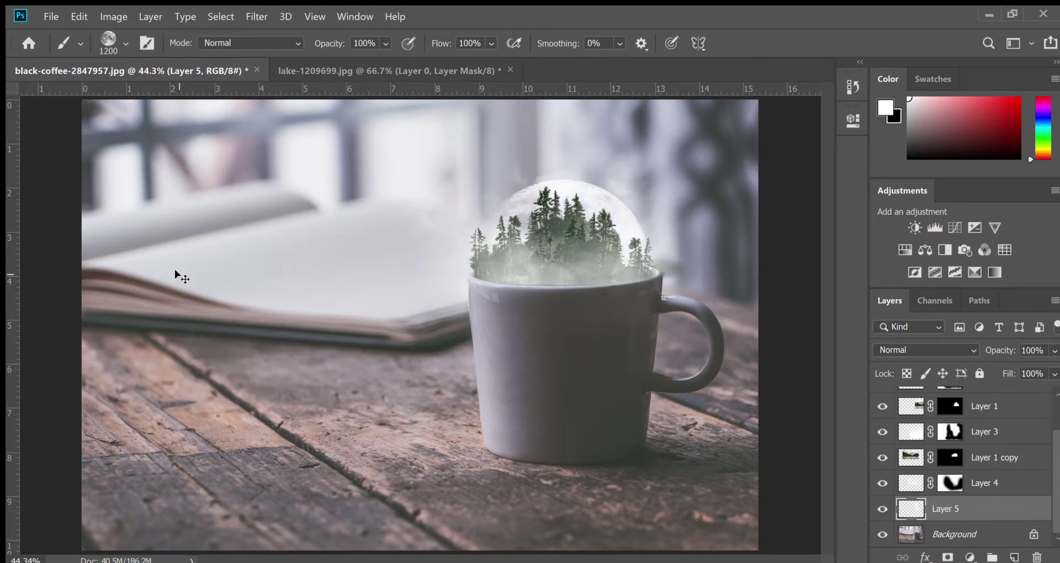
key(ctrl+z)
- Stamp a white moon behind the trees nearest the mug's handle on Layer 5 with a 500 px moon brush
key(bracketleft)
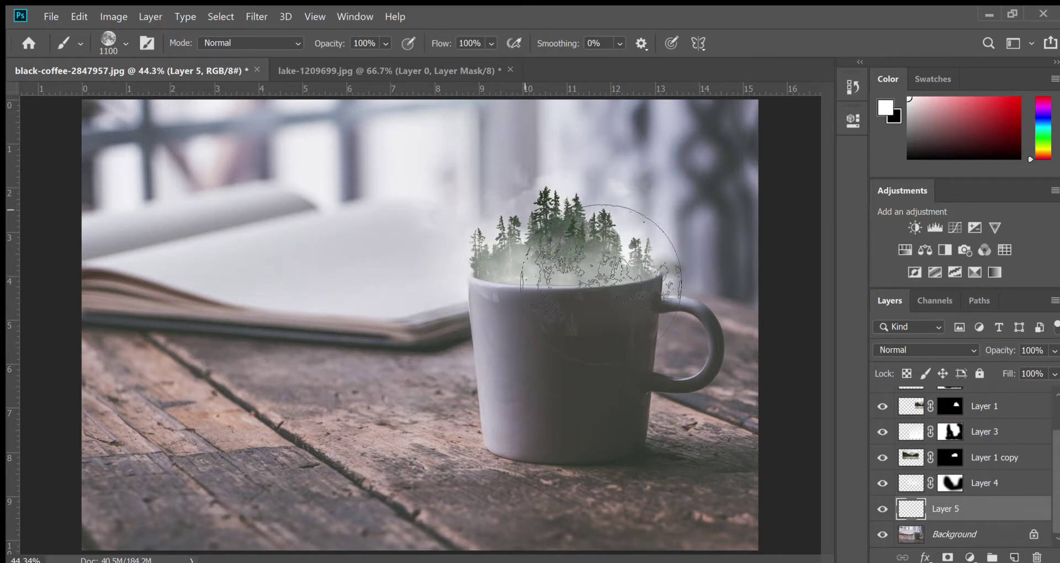
key(p)
key(b)
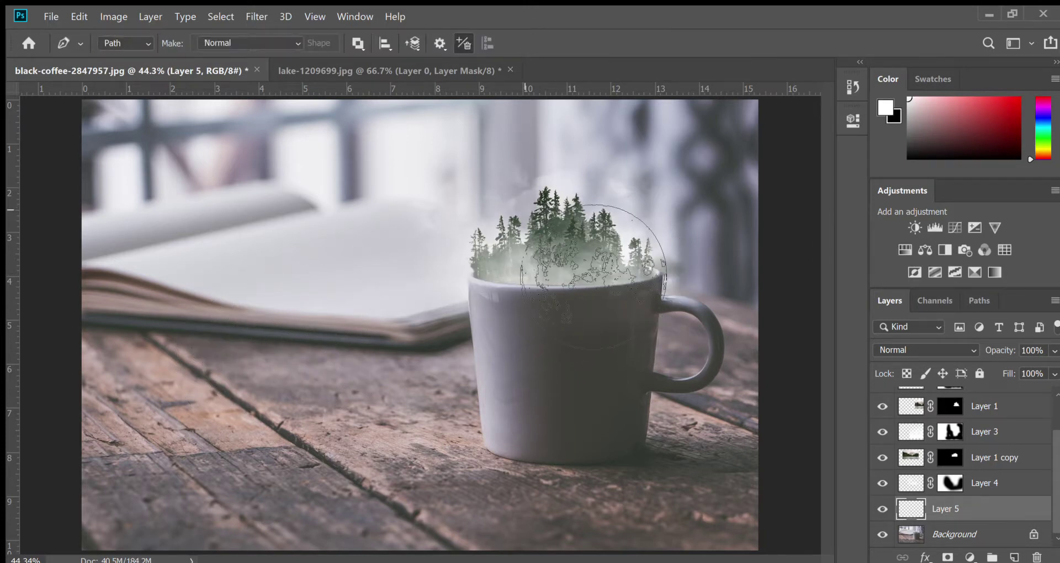
key(bracketleft)
key(bracketleft)
key(bracketleft)
key(bracketleft)
key(bracketleft)
key(bracketleft)
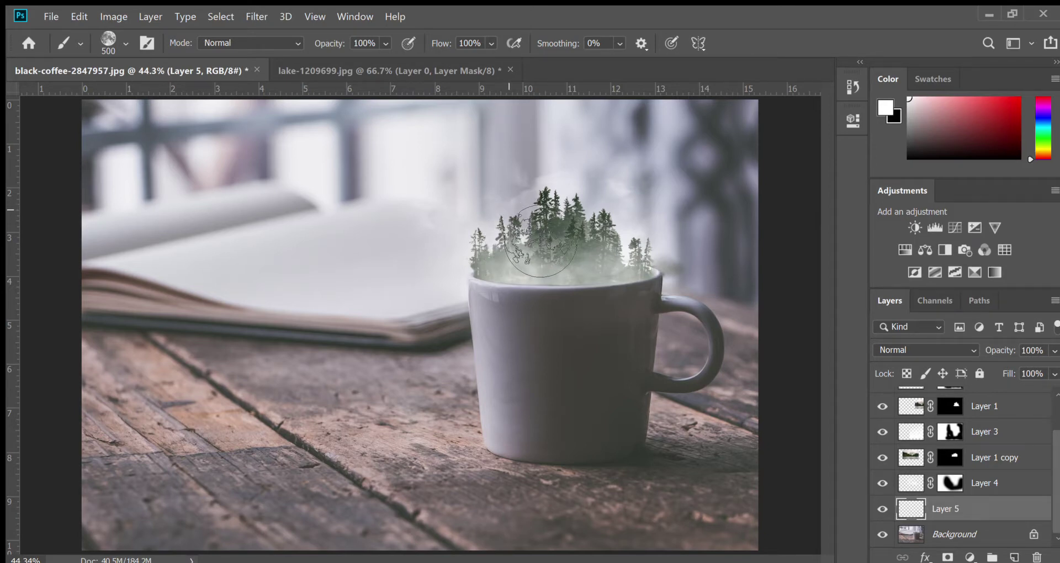
click(508, 210)
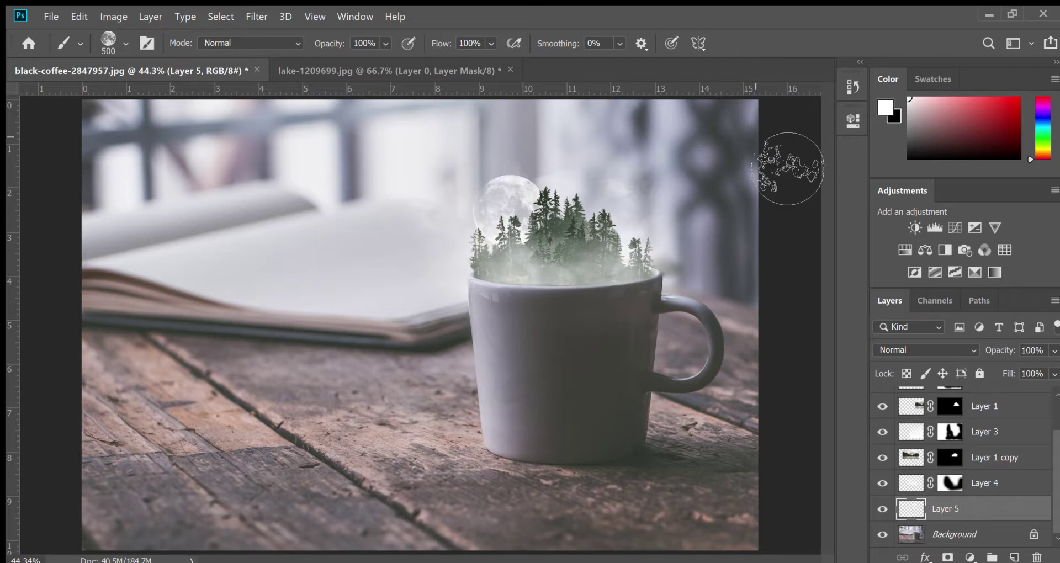
key(ctrl+z)
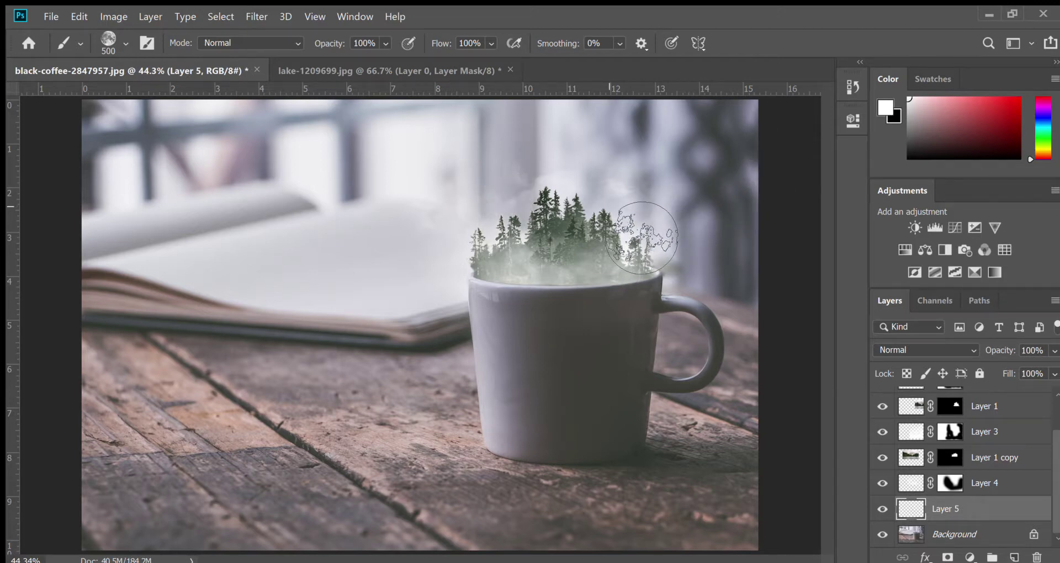
click(615, 199)
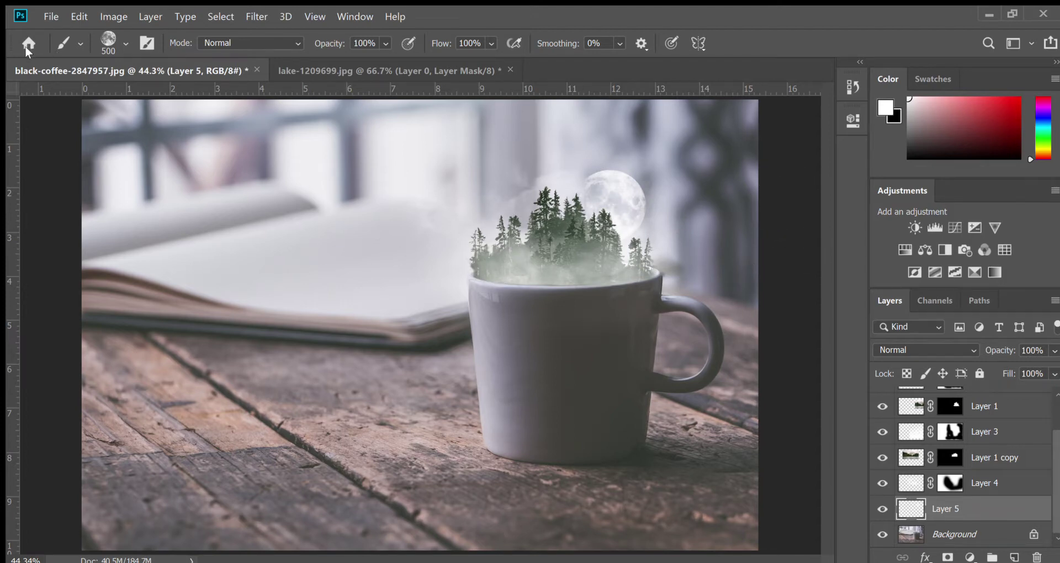
- Rotate the moon on Layer 5 by 121° and apply the transform
key(v)
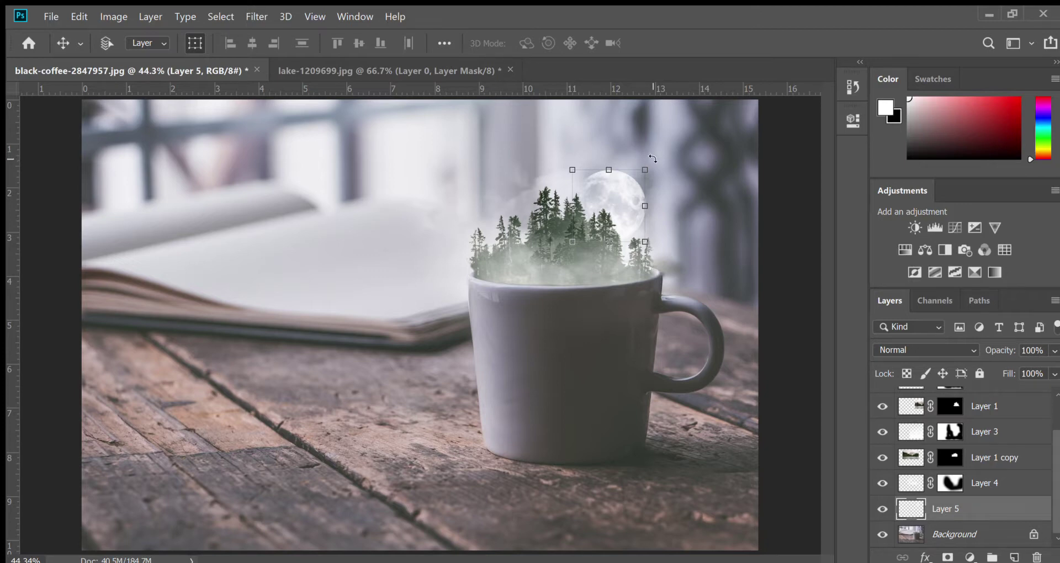
drag(653, 158, 590, 172)
drag(573, 189, 624, 259)
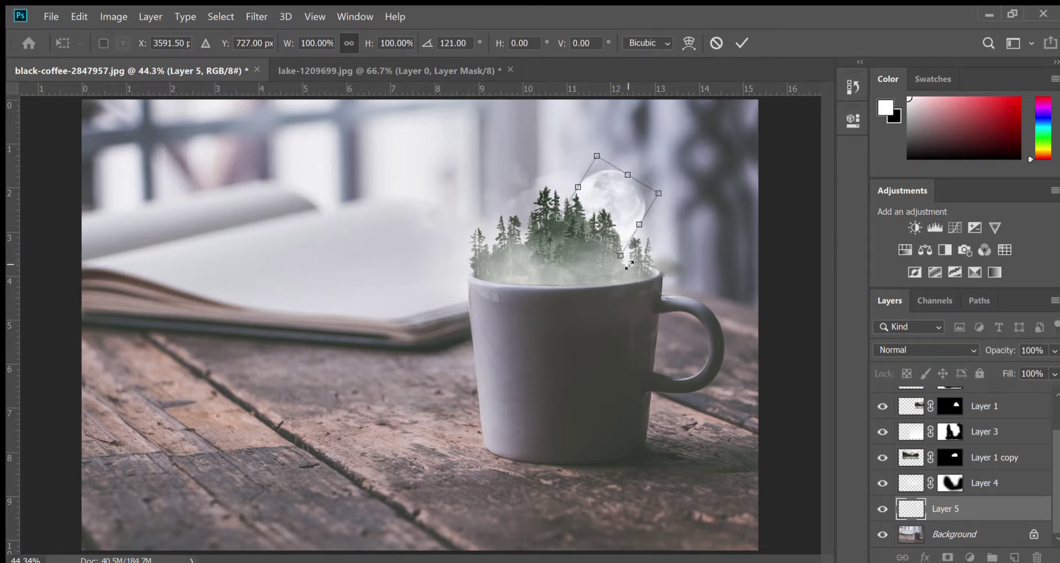
click(736, 42)
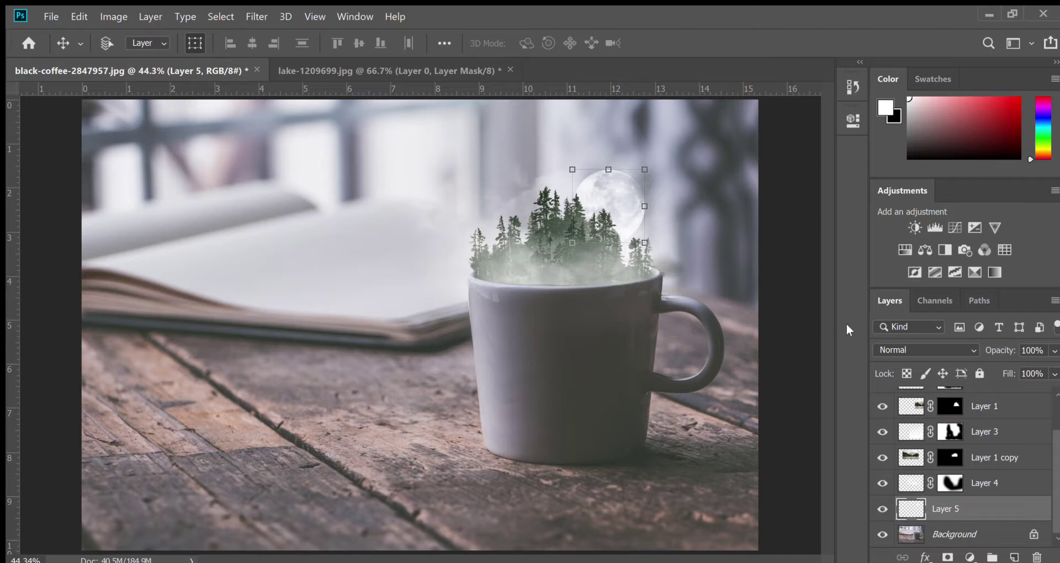
- Add a new layer at the top of the stack, directly above Background copy
drag(1053, 439, 1054, 393)
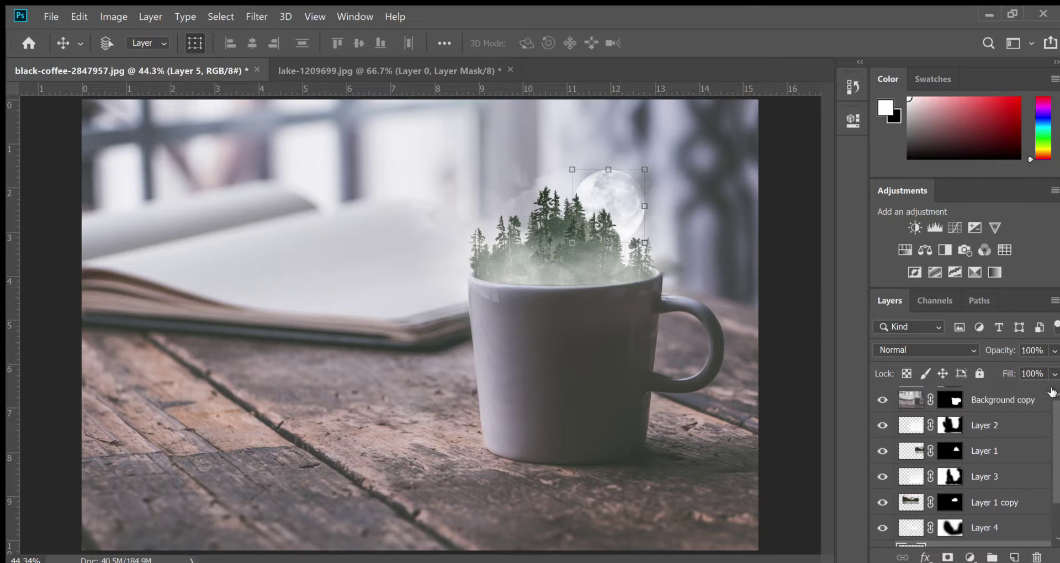
click(993, 405)
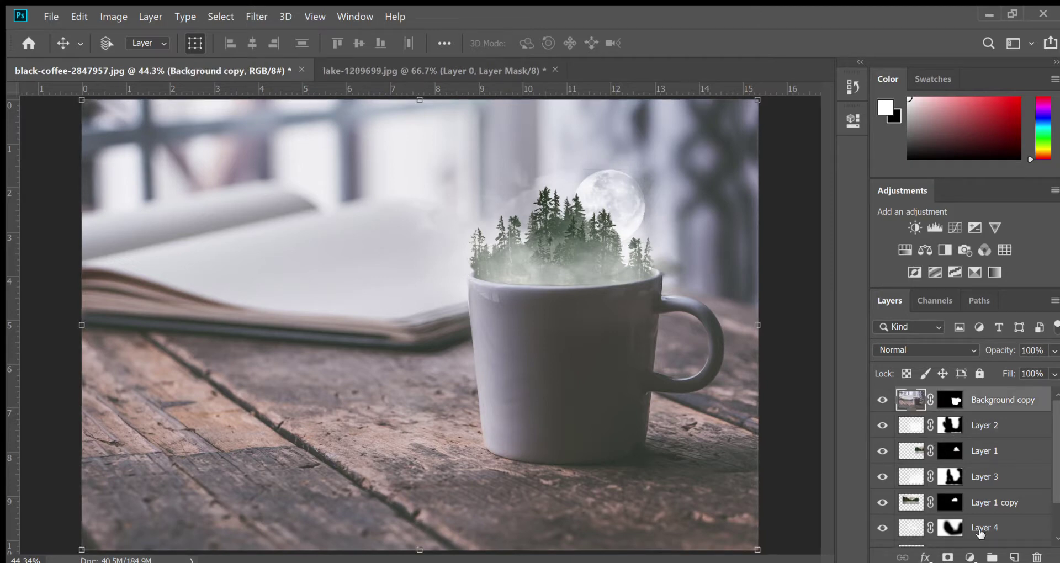
click(1014, 557)
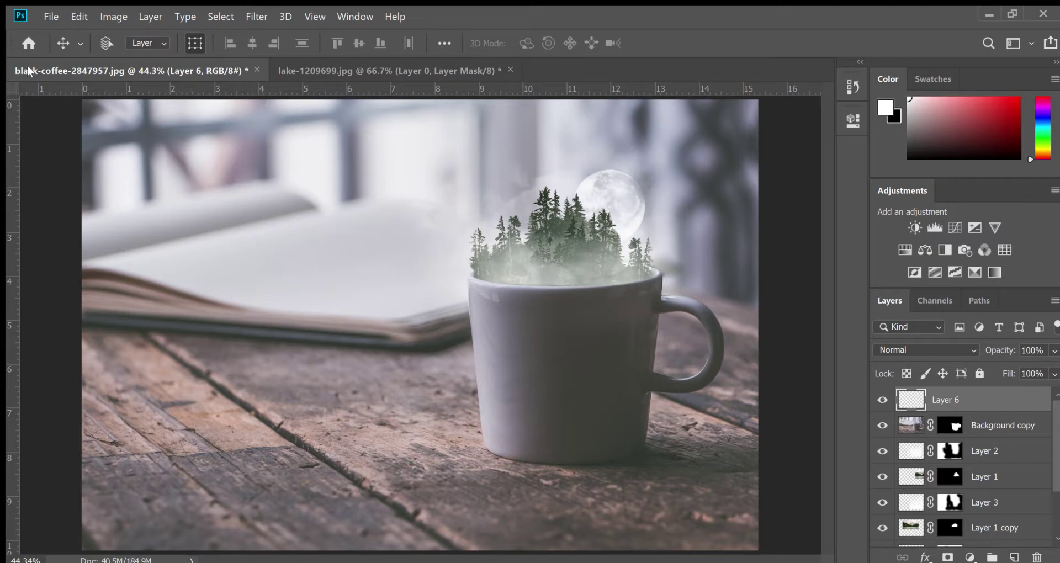
- Choose the 2155 px waterfall brush and try a white stamp beside the mug on Layer 6, undoing it
key(b)
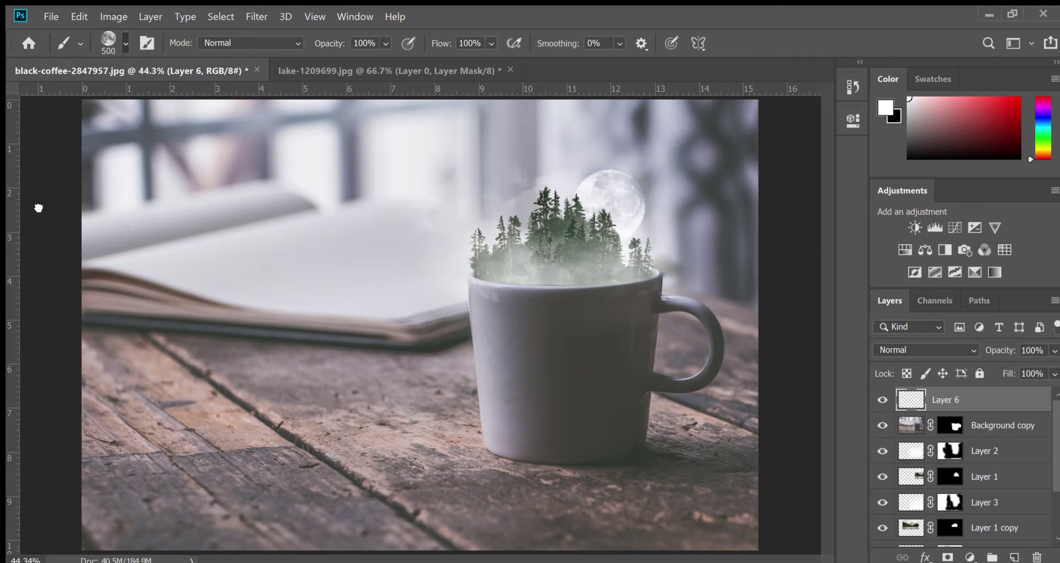
key(period)
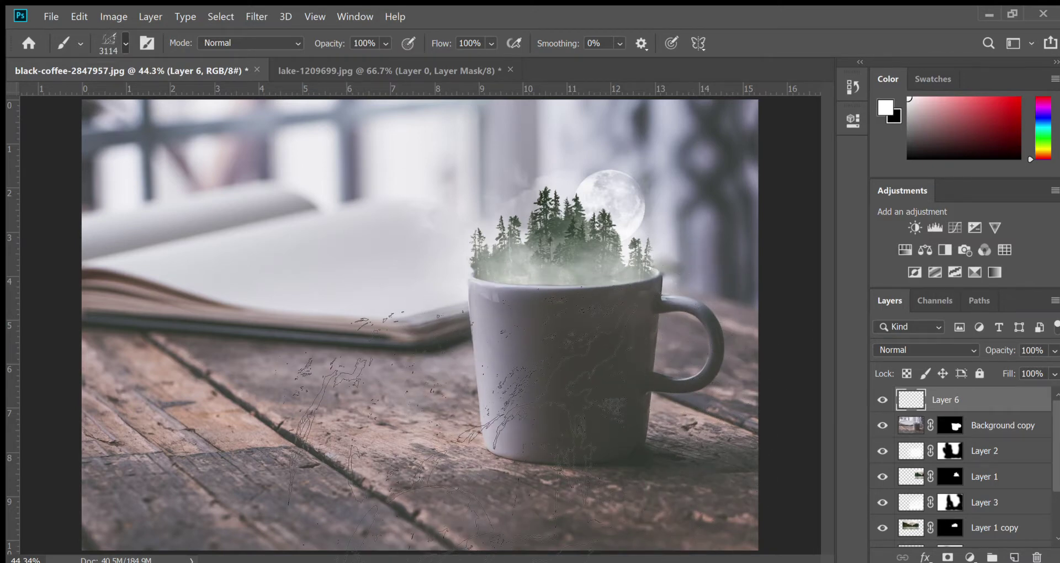
key(period)
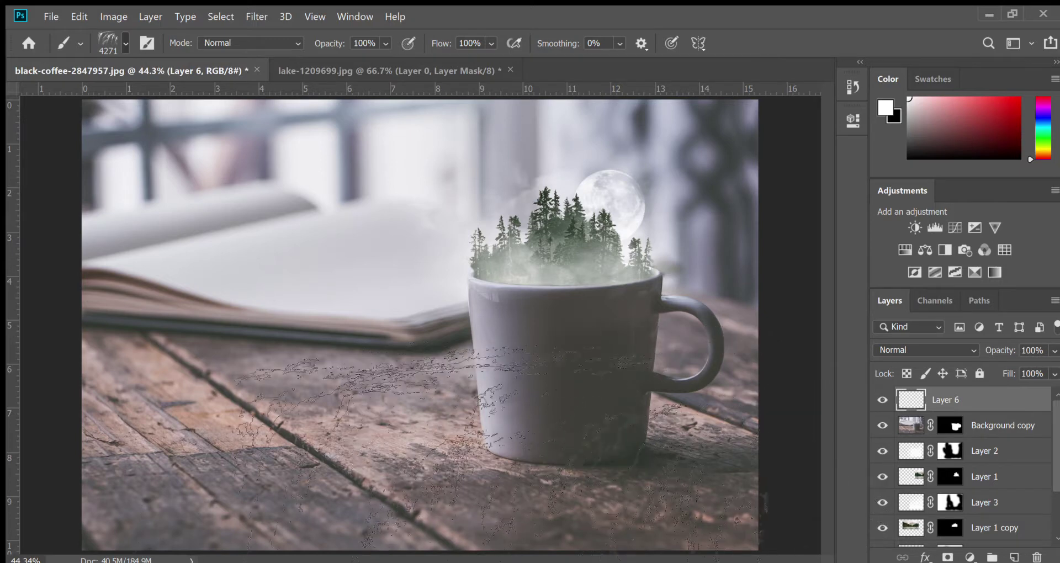
key(period)
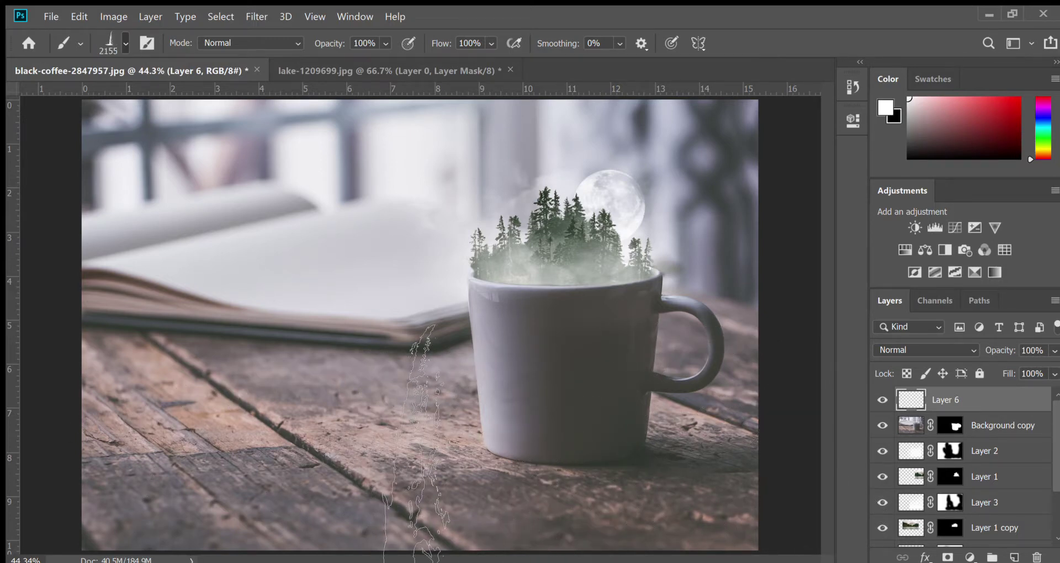
click(571, 459)
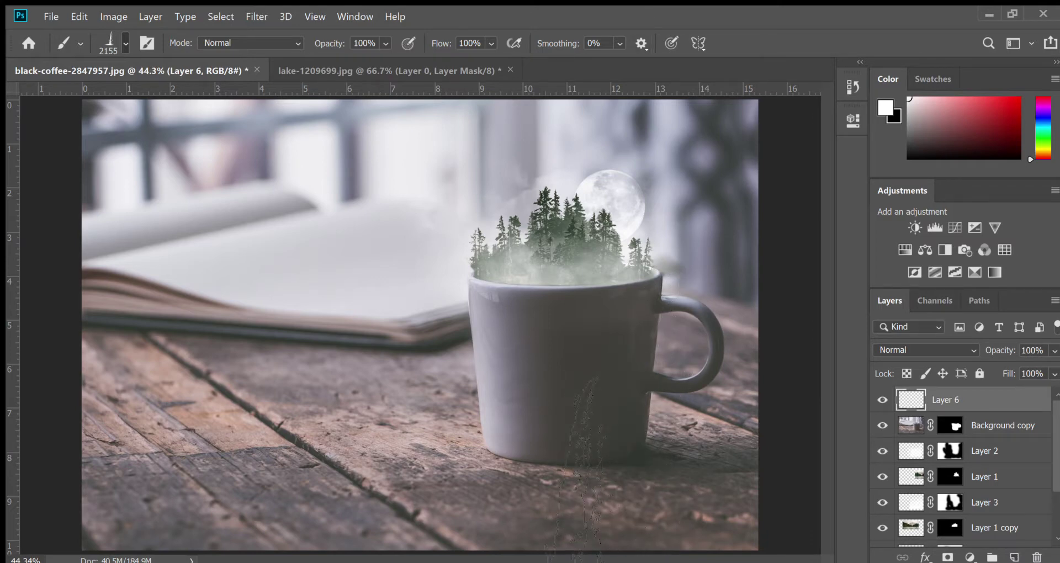
click(453, 343)
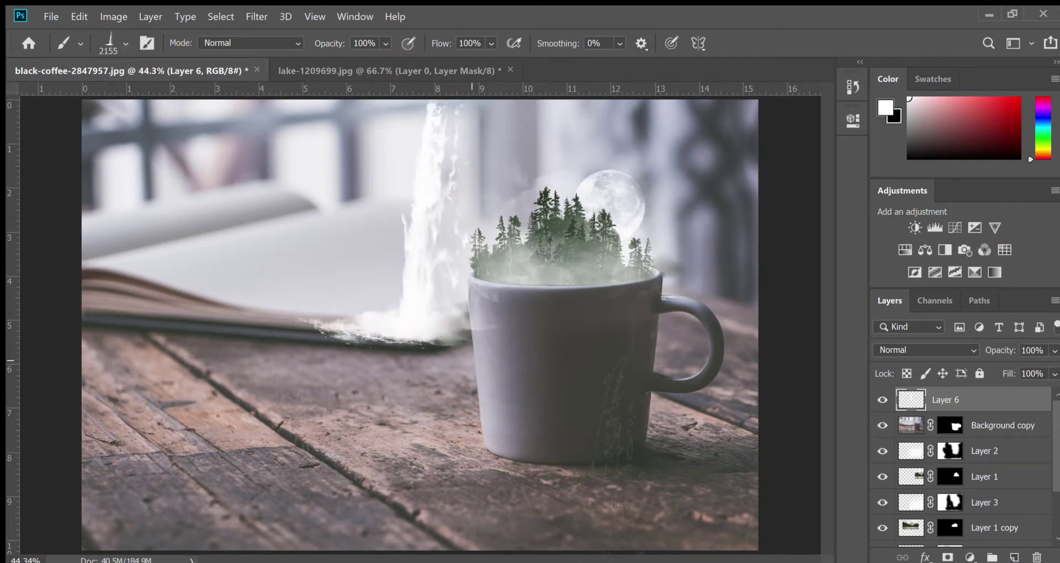
key(ctrl+z)
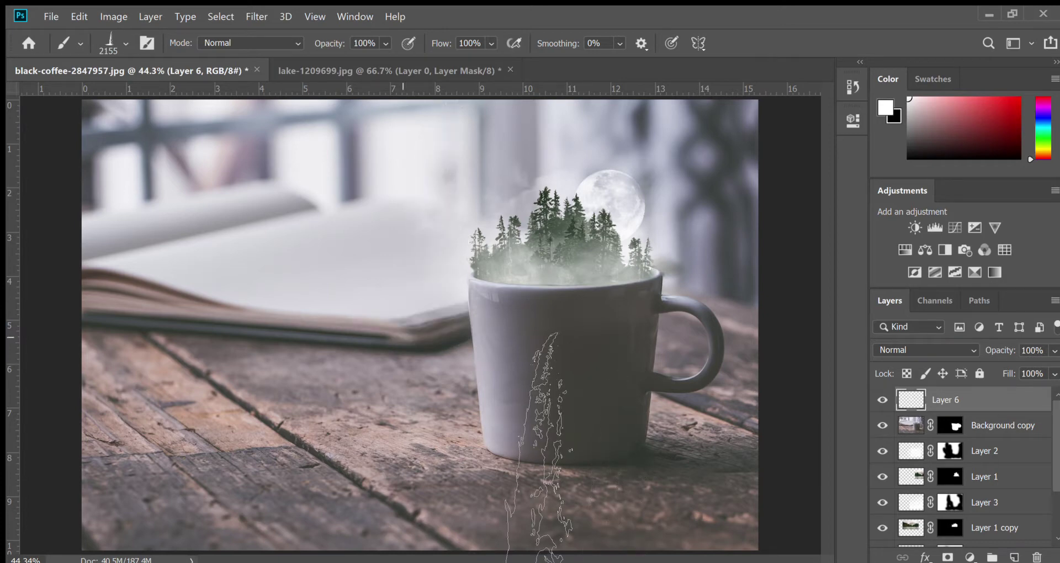
- Stamp a white waterfall from the mug's rim down to the table on Layer 6 with a 1400 px brush
key(bracketleft)
key(bracketleft)
key(bracketleft)
key(bracketleft)
key(bracketleft)
key(bracketleft)
key(bracketleft)
key(bracketleft)
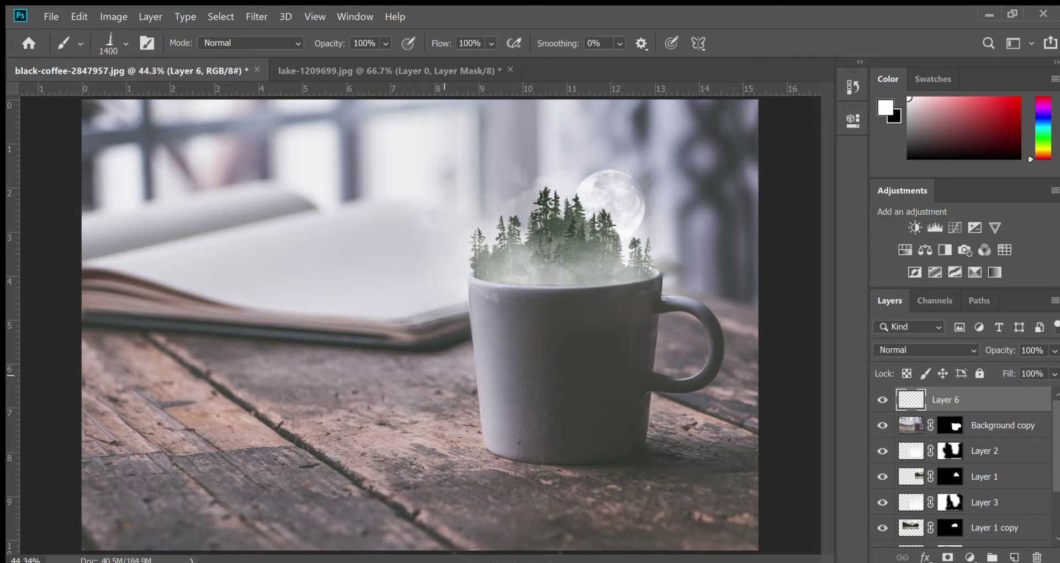
click(395, 283)
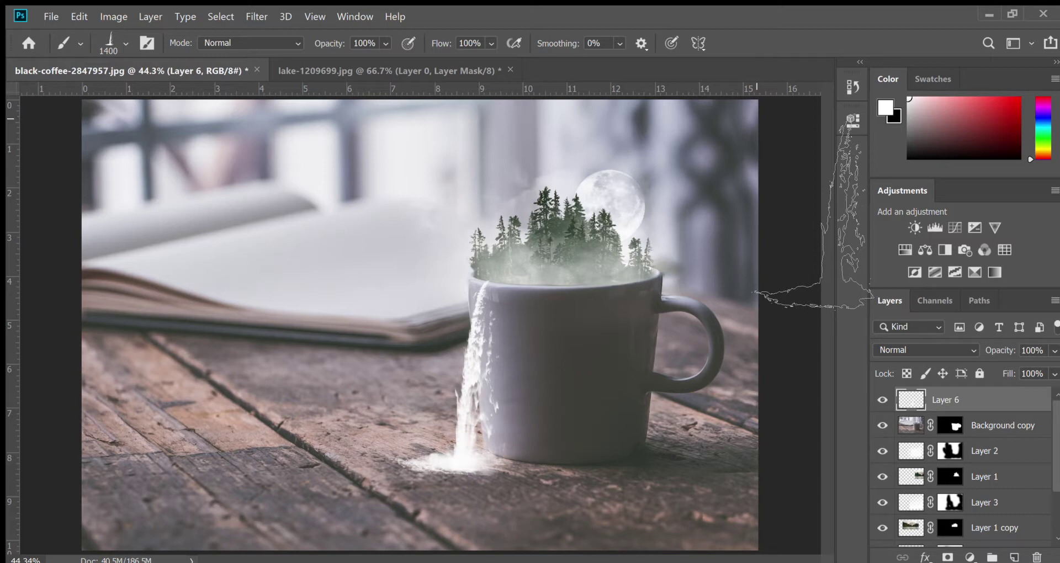
key(ctrl+z)
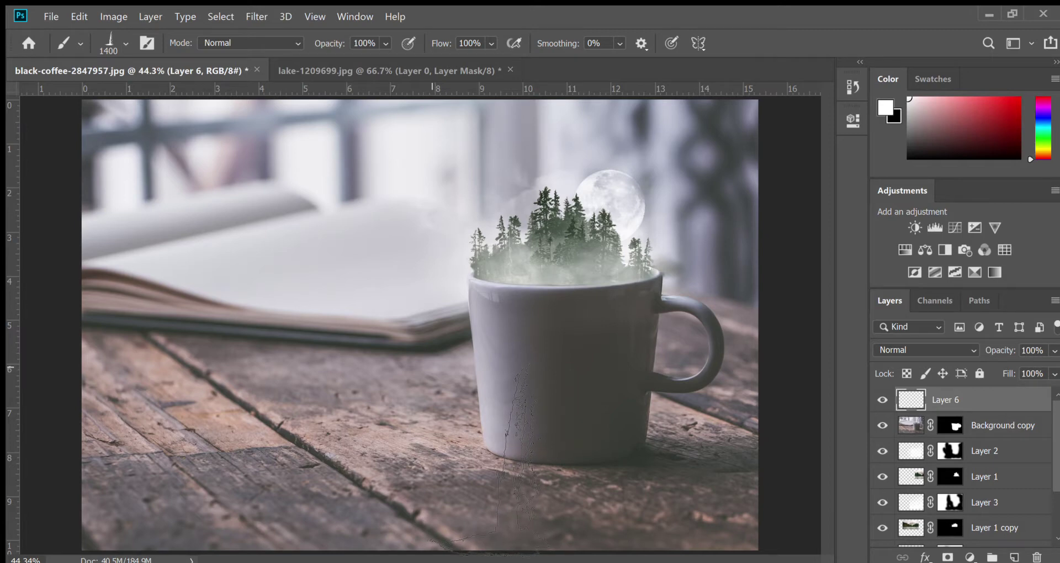
click(436, 370)
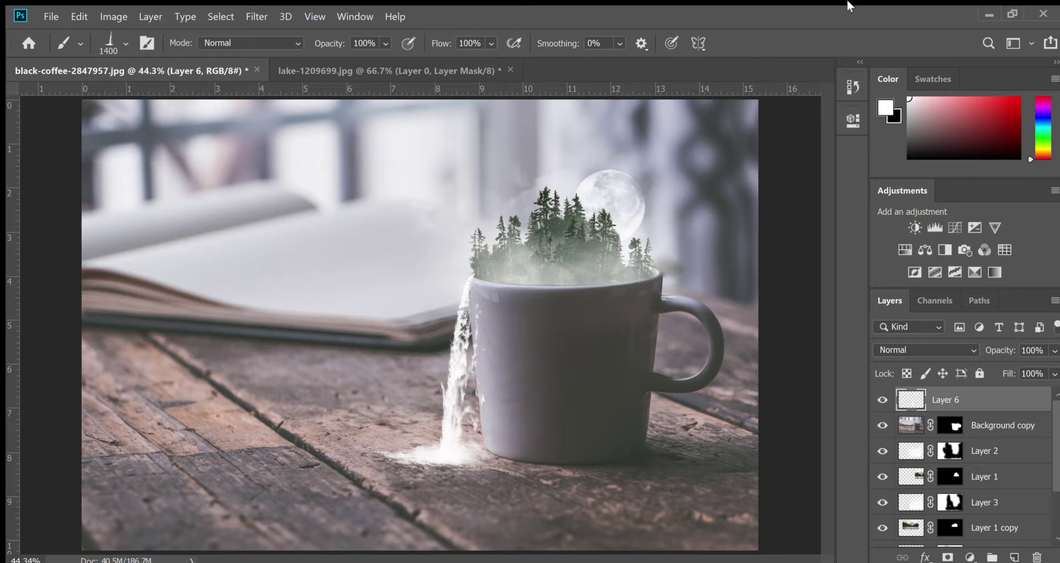
- Try other blend modes on Layer 6, such as Lighter Color, Vivid Light, Difference and Color Burn, returning it to Normal
click(907, 344)
key(Down)
key(Down)
key(Down)
key(Down)
key(Down)
key(Down)
key(Down)
key(Down)
key(Down)
key(Down)
key(Down)
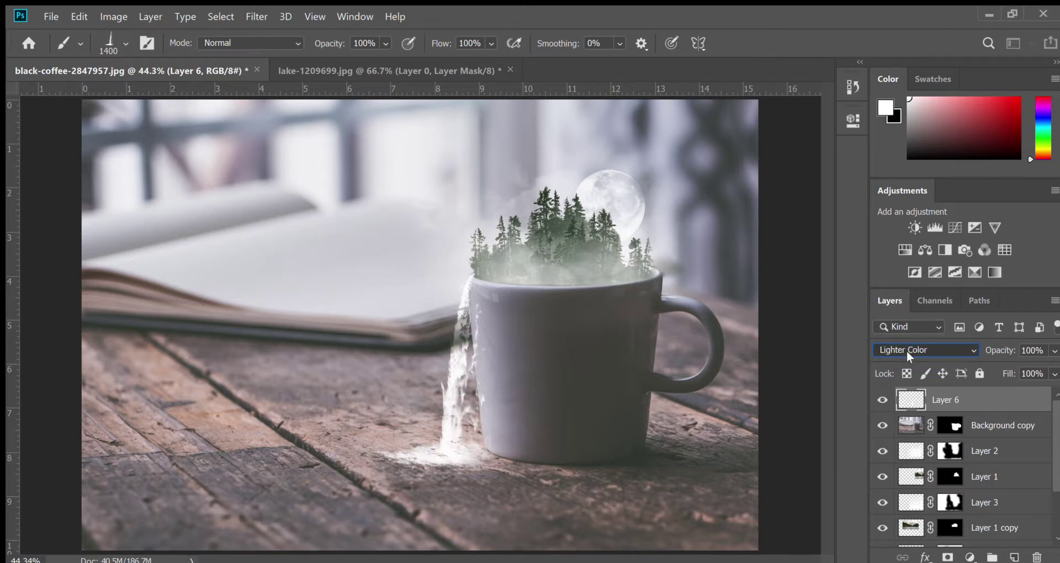
key(Down)
key(Down)
key(Up)
key(Down)
key(Down)
key(Down)
key(Down)
key(Down)
key(Down)
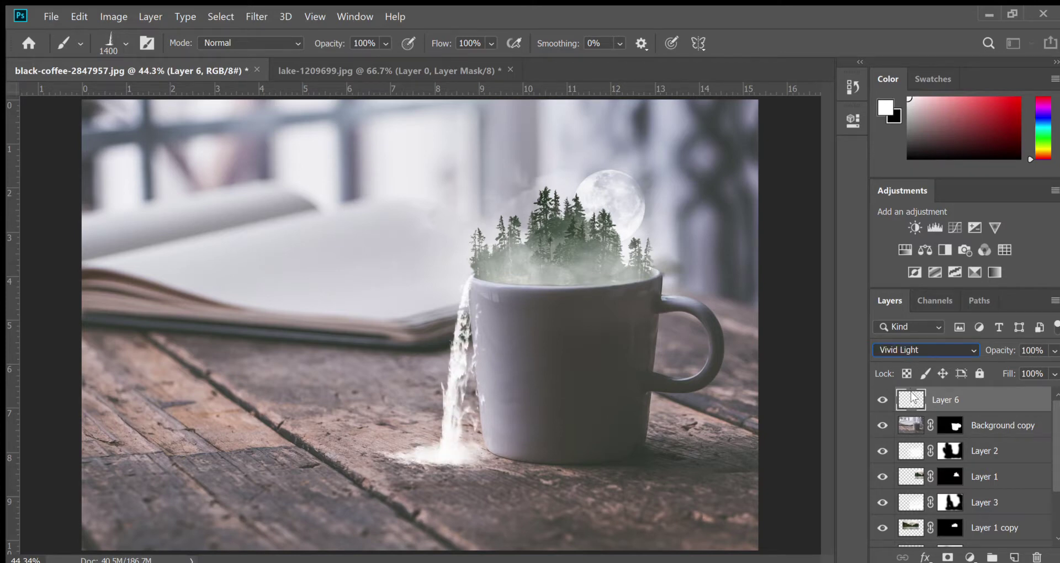
key(Down)
key(Down)
key(Down)
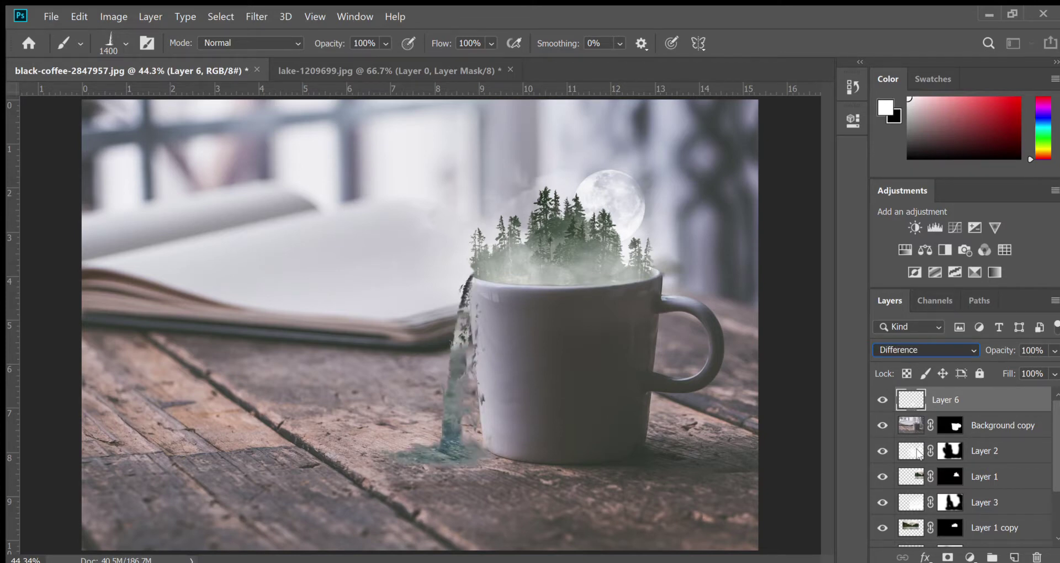
key(c)
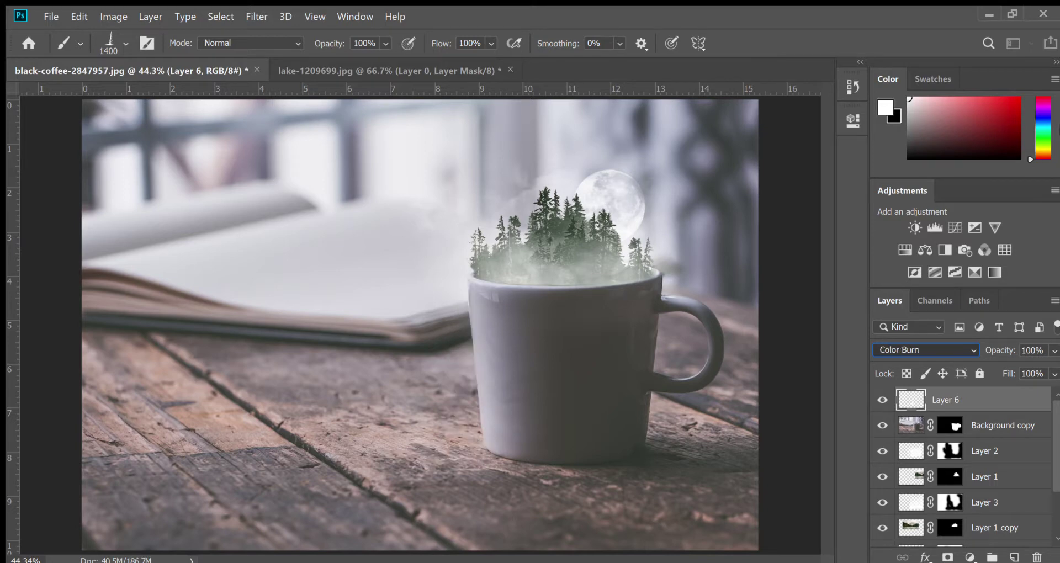
key(n)
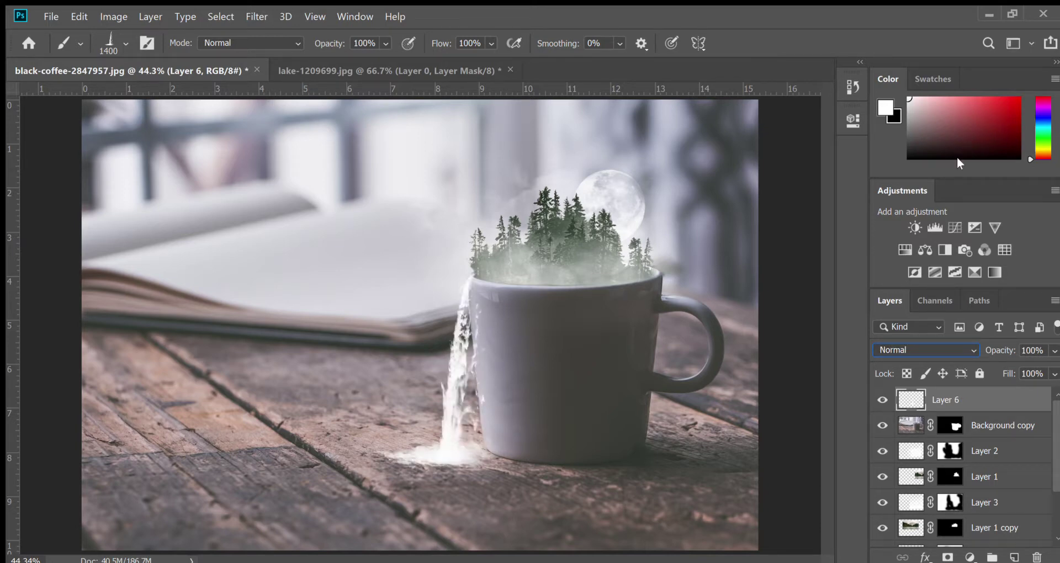
key(Return)
- Lower Layer 6's opacity to 79% and leave nothing selected
text(84)
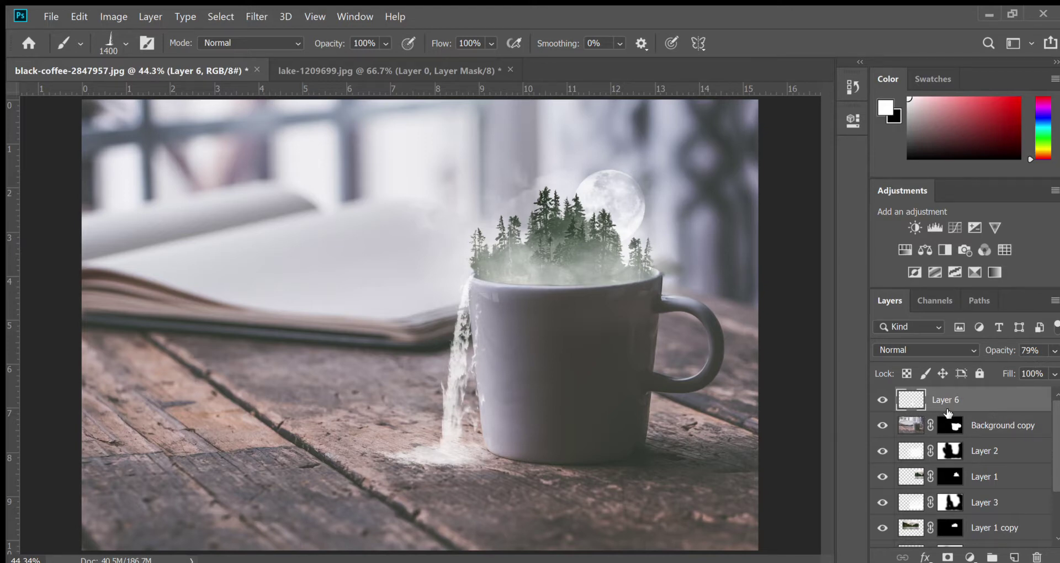
ctrl+click(911, 399)
key(ctrl+d)
- Ready a 2500 px cloud brush and add a new layer directly above Layer 6
key(bracketright)
key(bracketright)
key(bracketright)
key(bracketright)
key(bracketright)
key(bracketright)
key(bracketright)
key(bracketright)
key(bracketright)
key(bracketright)
key(bracketright)
click(1014, 557)
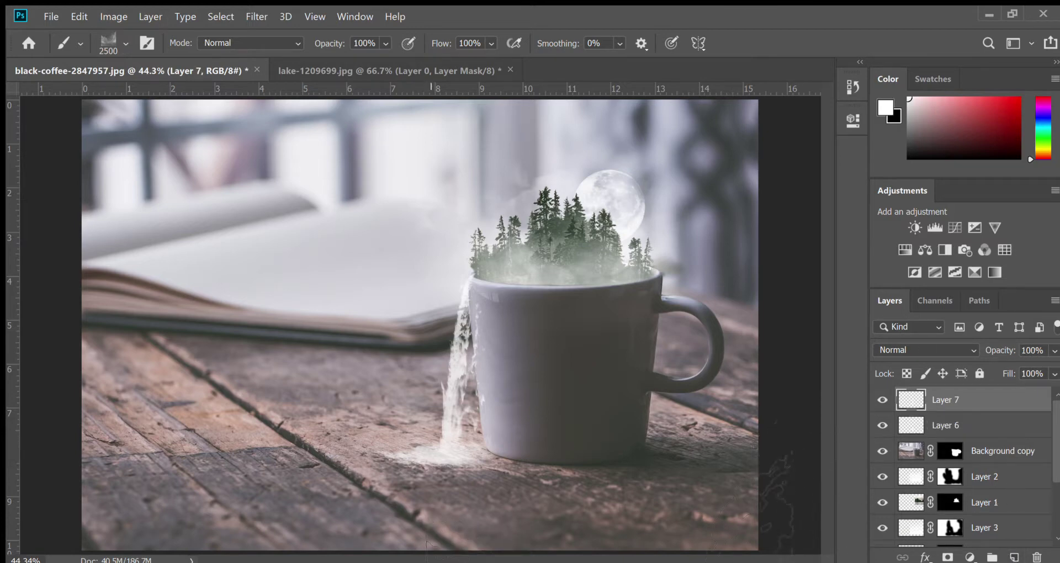
- Try stamping white mist around the waterfall's base on Layer 7 at 1300 px and at 900 px, undoing each stamp
key(bracketleft)
key(bracketleft)
key(bracketleft)
key(bracketleft)
key(bracketleft)
key(bracketleft)
key(bracketleft)
key(bracketleft)
key(bracketleft)
click(437, 422)
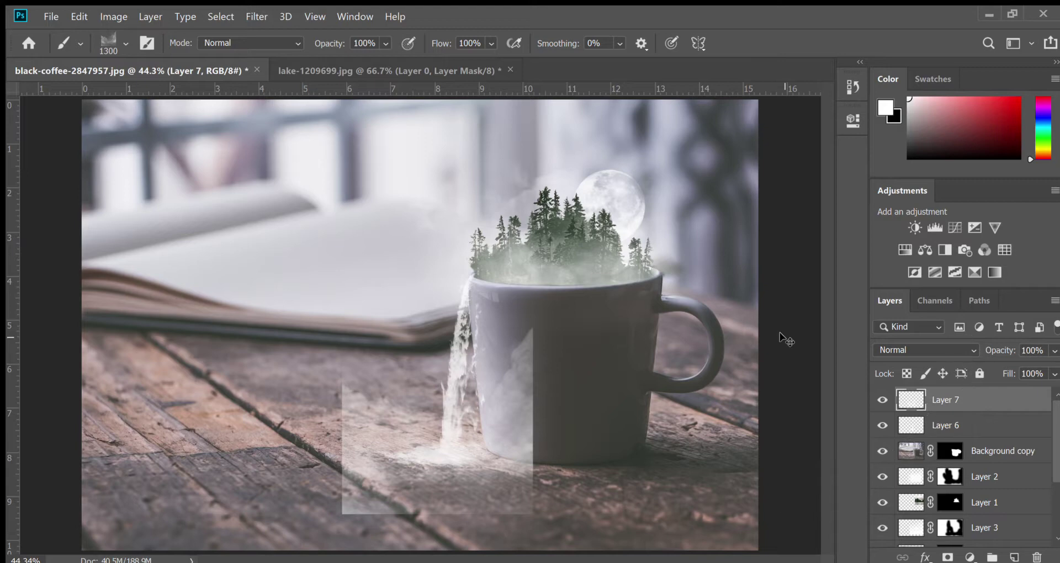
key(ctrl+z)
key(bracketleft)
key(bracketleft)
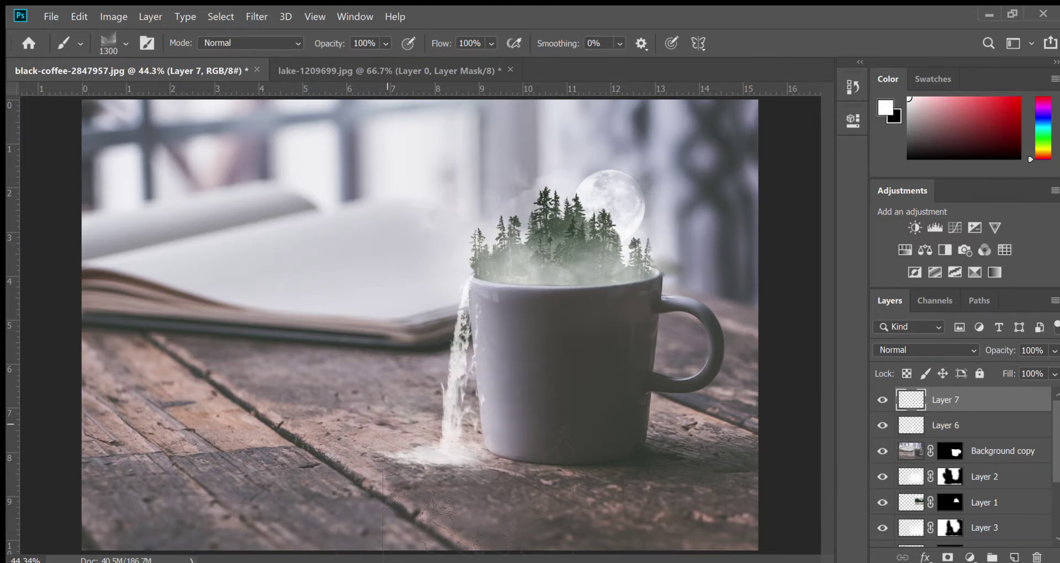
key(bracketleft)
key(bracketleft)
click(442, 439)
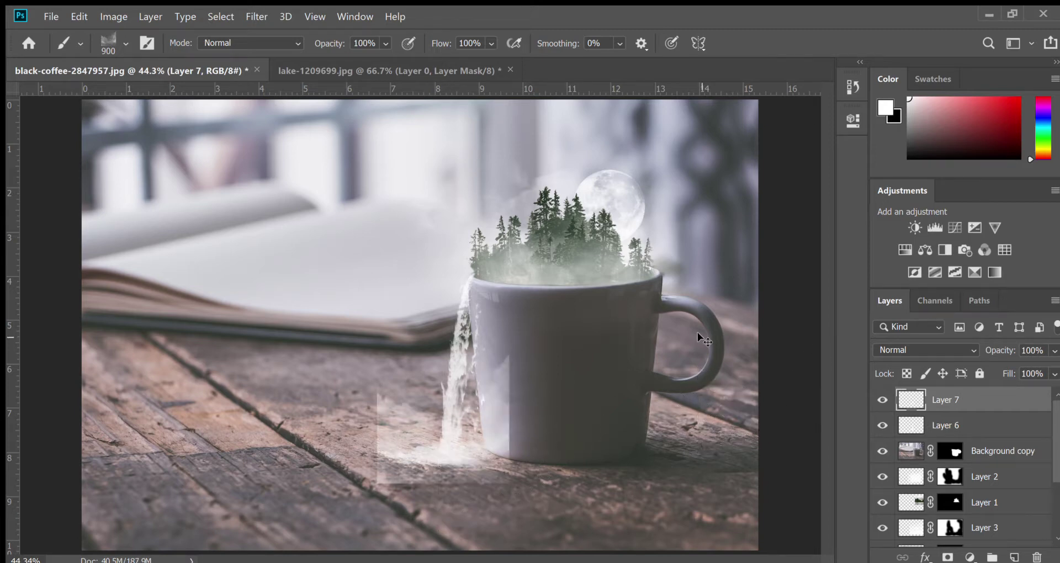
key(ctrl+z)
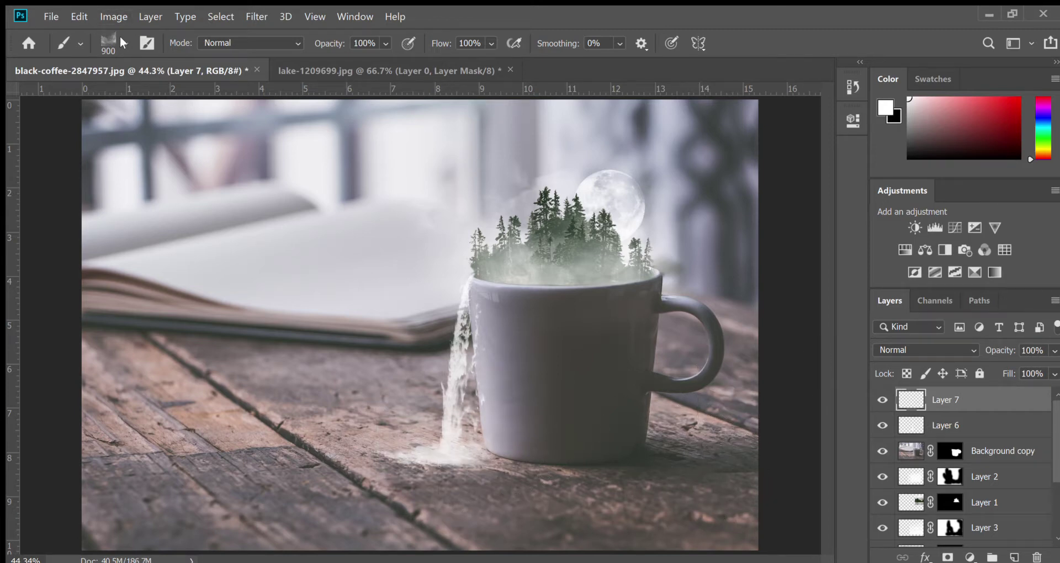
- Stamp white mist over the table and the mug's base on Layer 7 with a 2500 px cloud brush
key(bracketright)
key(bracketright)
key(bracketright)
key(bracketright)
key(bracketright)
key(bracketright)
key(bracketright)
key(bracketright)
key(bracketright)
key(bracketright)
key(bracketright)
key(bracketright)
key(bracketright)
key(bracketright)
key(bracketright)
key(bracketright)
click(461, 486)
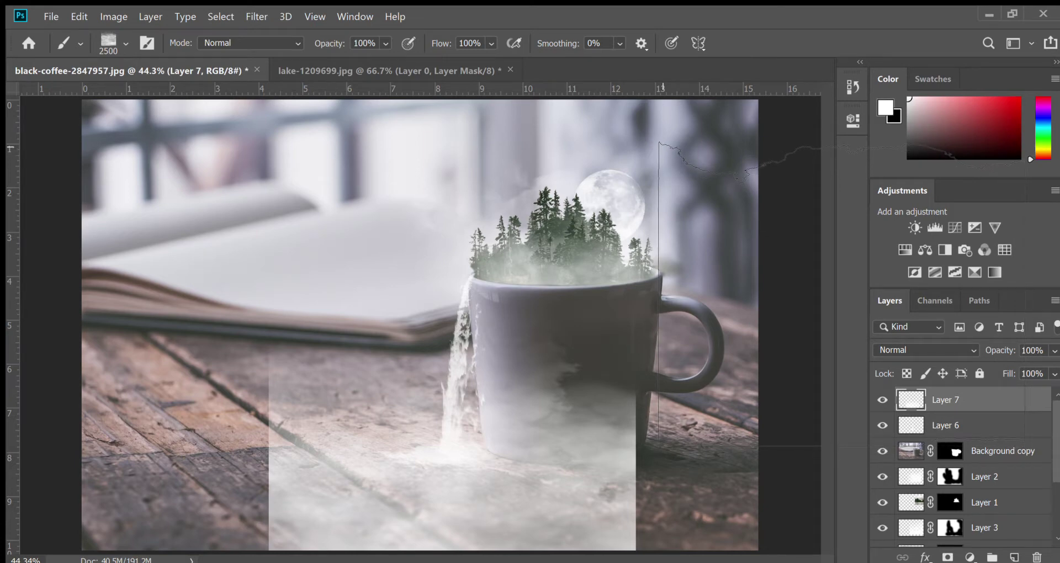
- Restamp the mist lower over the table on Layer 7, move it up slightly, and squash its height to 74.97%
key(ctrl+z)
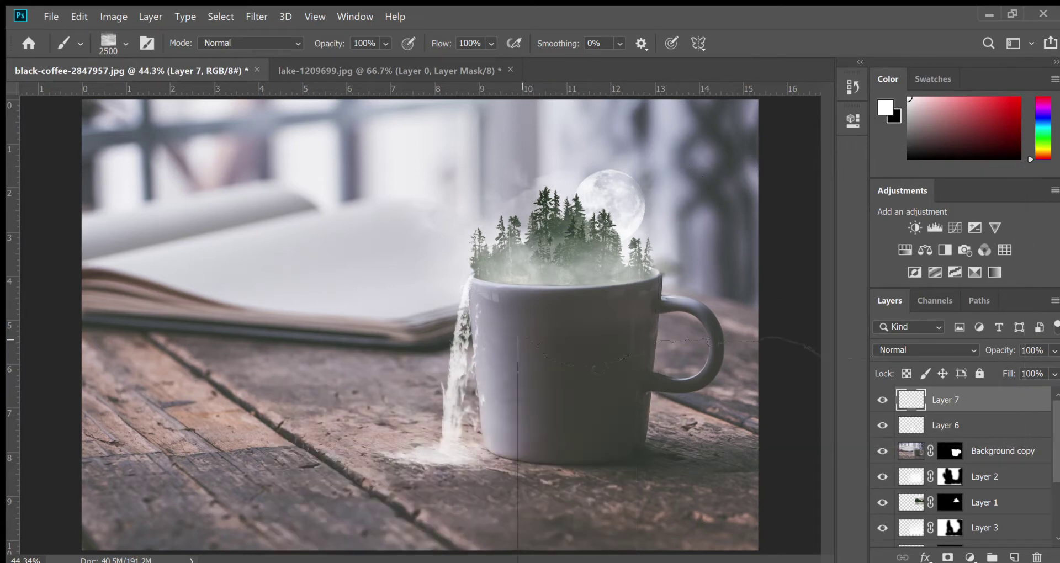
click(440, 530)
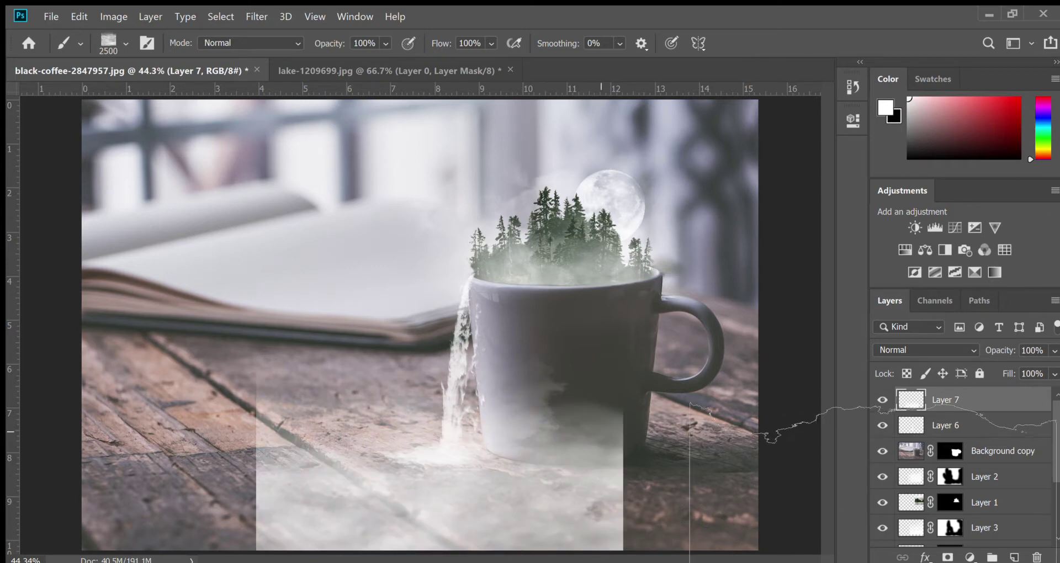
key(v)
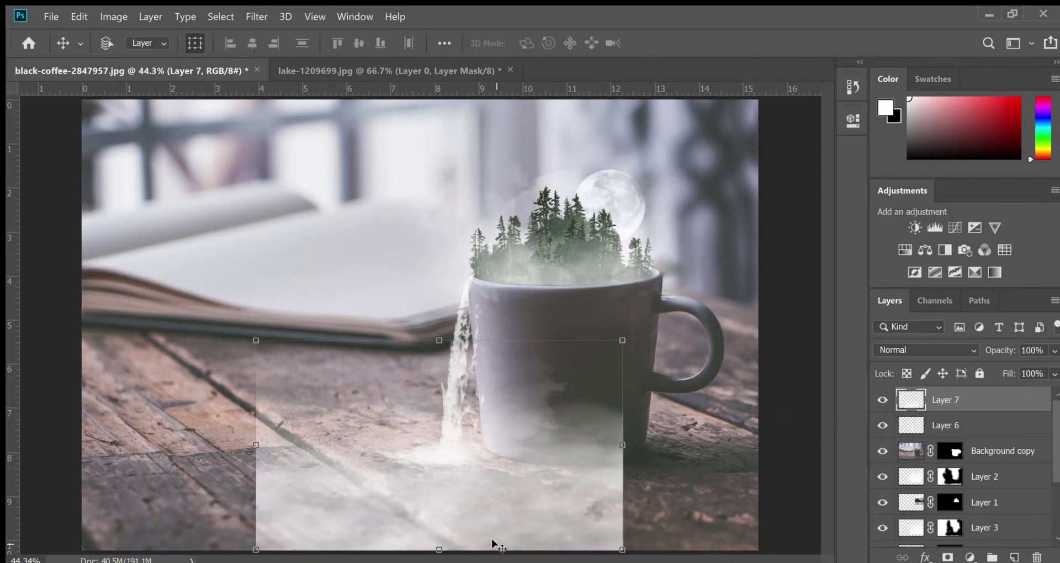
drag(447, 513, 462, 487)
drag(454, 313, 455, 344)
key(ctrl+z)
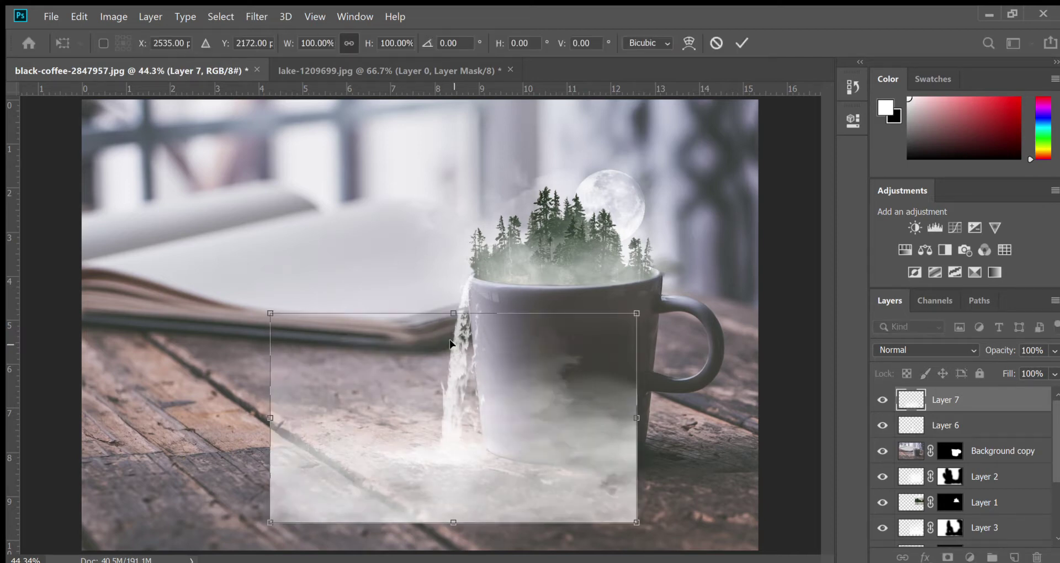
drag(453, 313, 454, 366)
drag(464, 488, 463, 456)
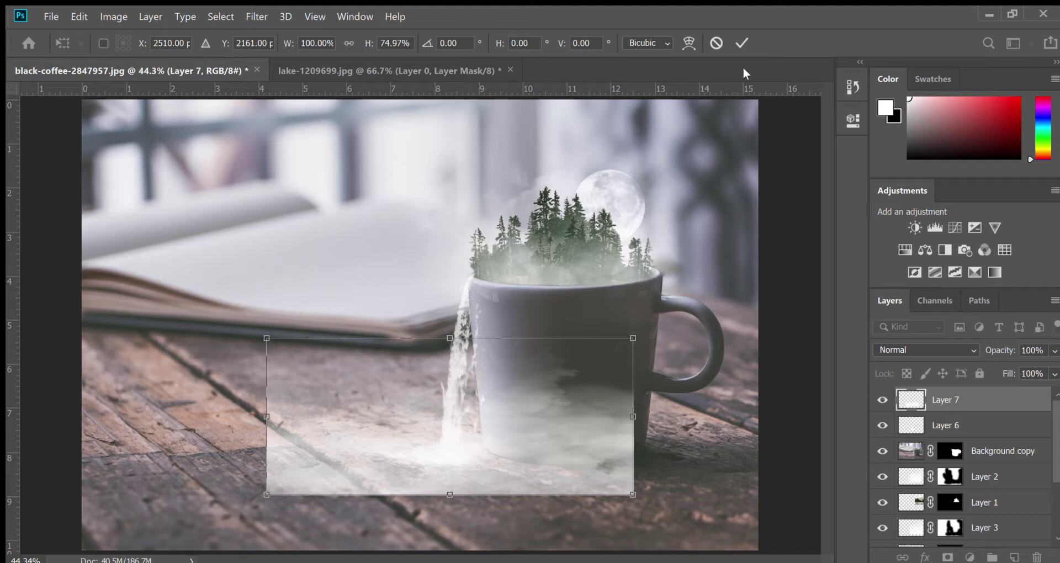
click(742, 43)
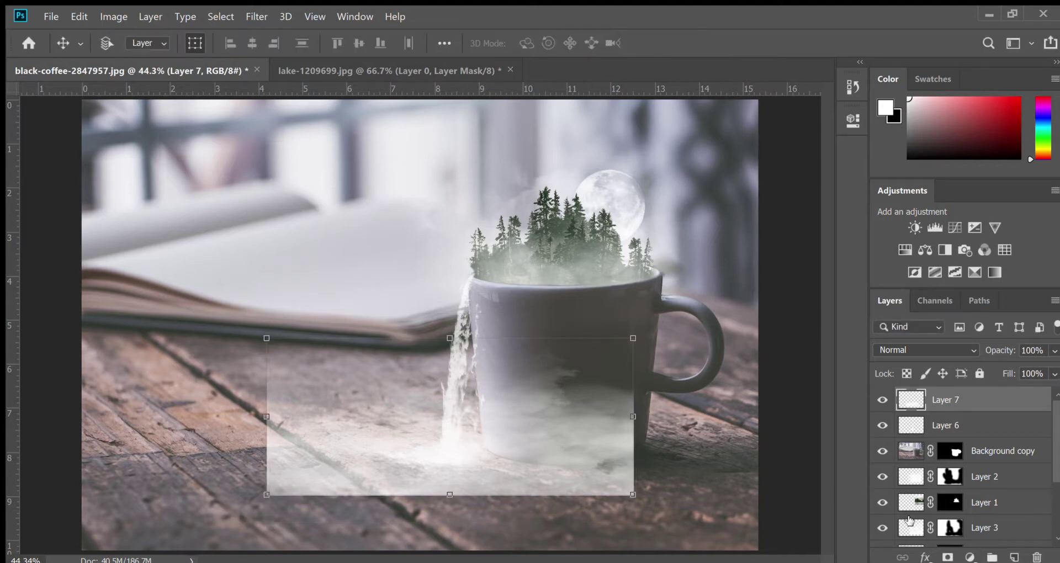
- Add a mask to Layer 7, hide the mist's hard edges with a 1000 px soft black brush, and nudge the mist down
click(949, 557)
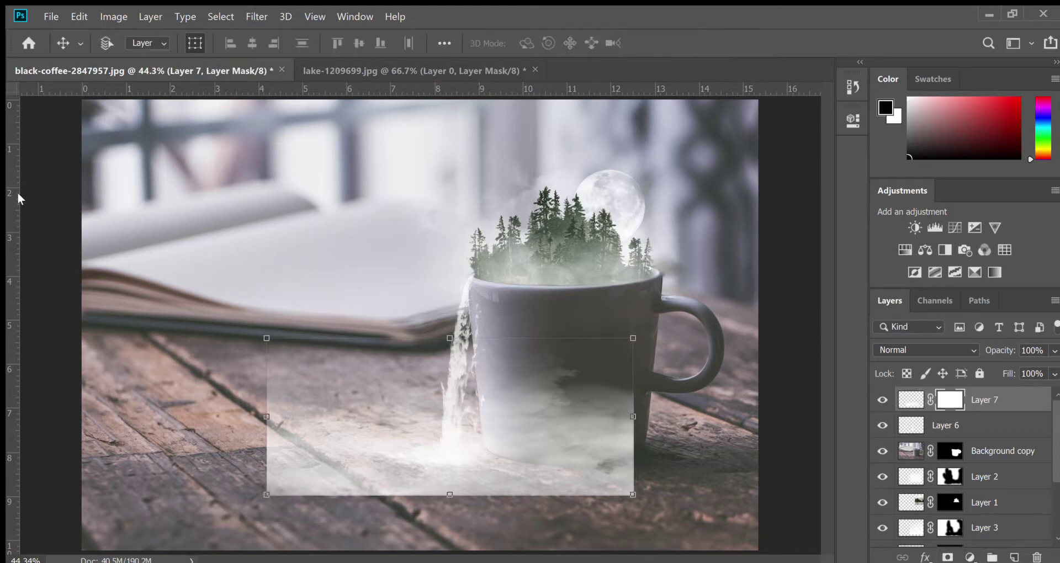
key(b)
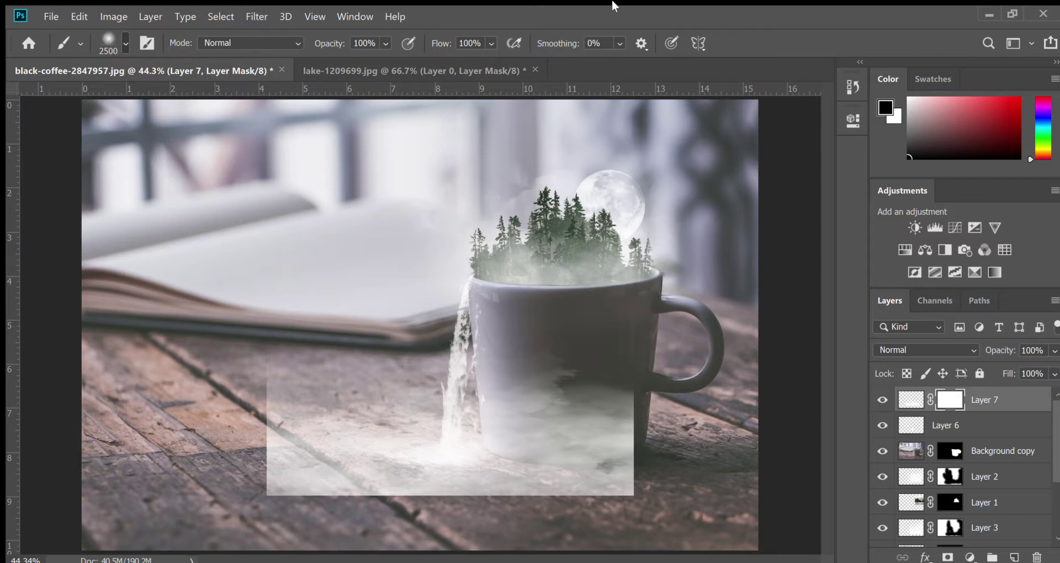
key(bracketleft)
key(bracketleft)
key(bracketleft)
key(bracketleft)
key(bracketleft)
key(bracketleft)
key(bracketleft)
key(bracketleft)
key(bracketleft)
key(bracketleft)
key(bracketleft)
key(bracketleft)
key(bracketleft)
key(bracketleft)
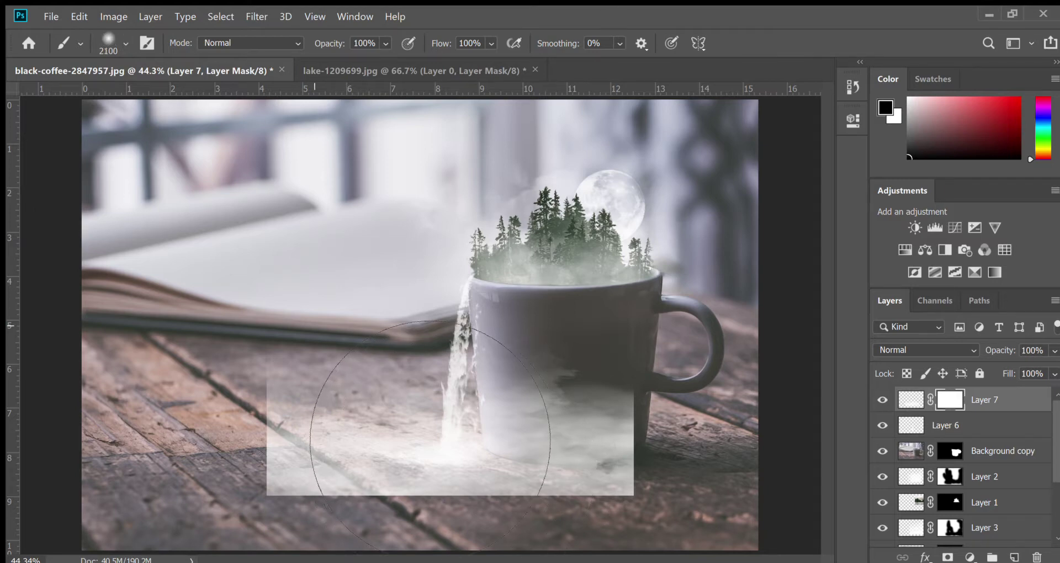
key(bracketleft)
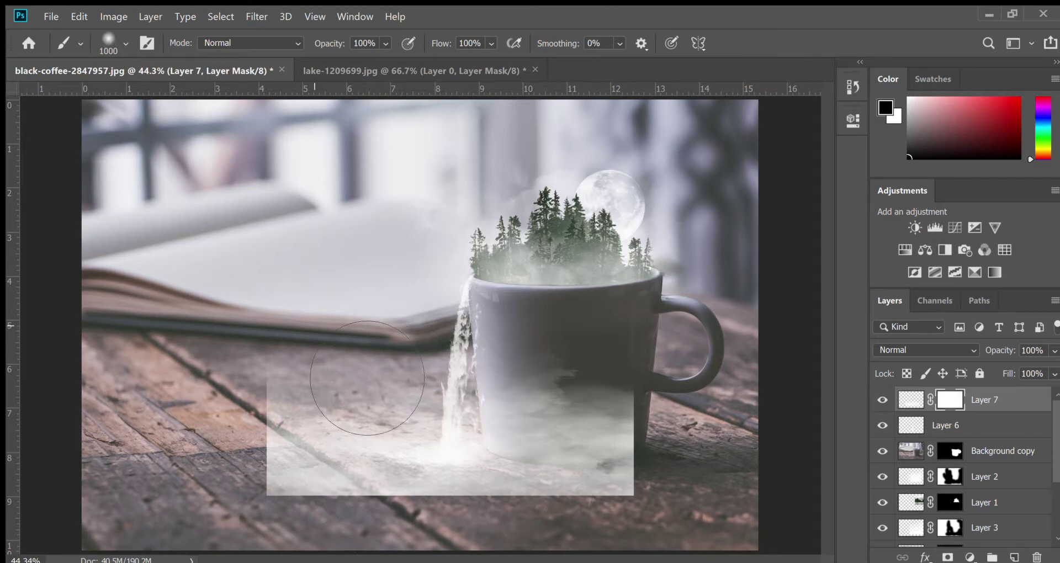
mouse_move(313, 436)
mouse_down()
mouse_move(298, 480)
mouse_move(342, 530)
mouse_move(475, 558)
mouse_move(413, 560)
mouse_move(553, 558)
mouse_move(712, 505)
mouse_move(663, 409)
mouse_move(707, 498)
mouse_move(663, 530)
mouse_move(488, 562)
mouse_up()
mouse_move(349, 552)
mouse_down()
mouse_move(492, 550)
mouse_move(387, 530)
mouse_up()
key(v)
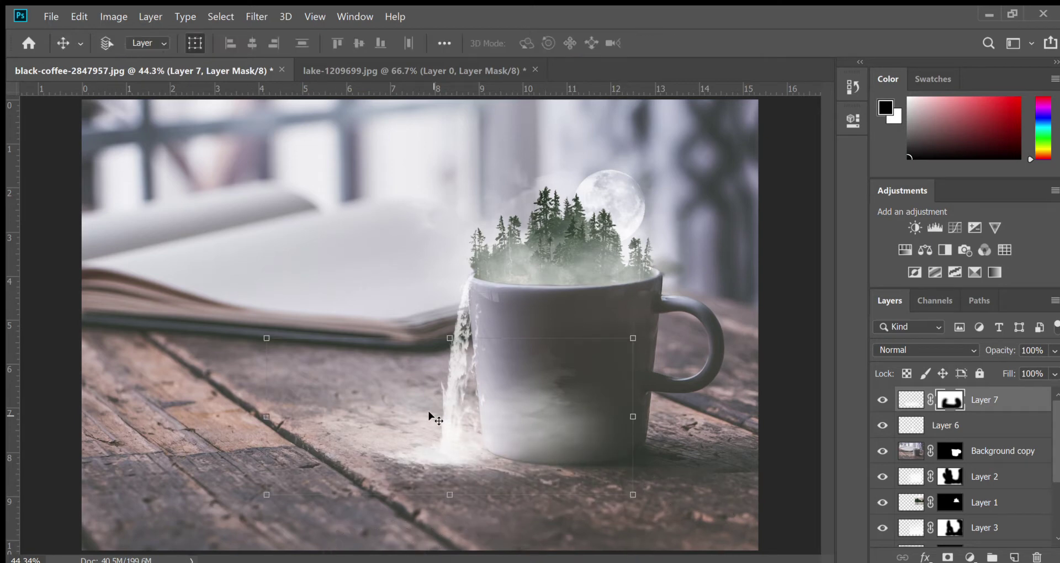
drag(445, 421, 450, 432)
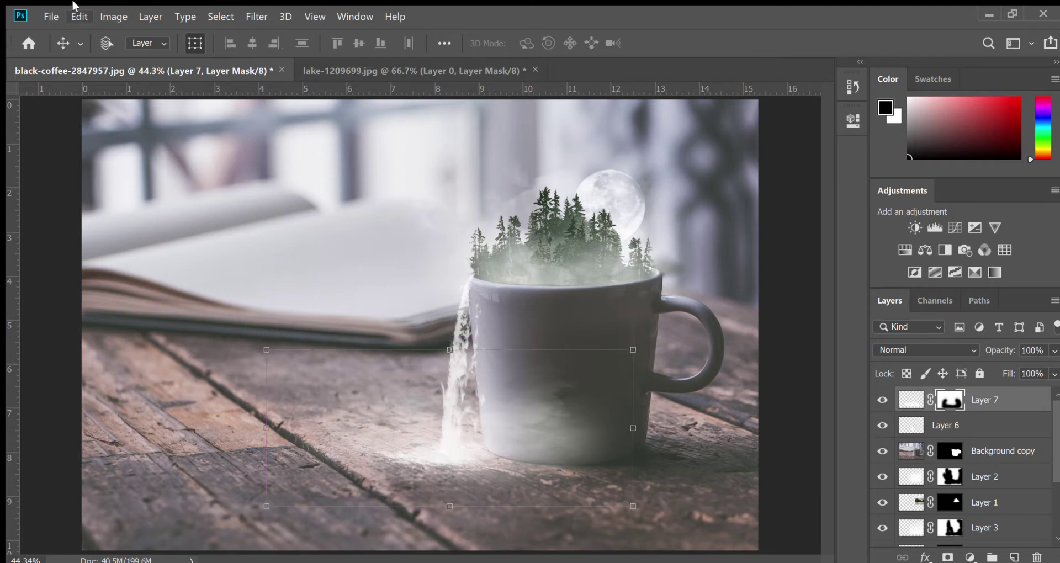
- Target Layer 7's pixels instead of its mask and ready the 2500 px cloud brush in white
click(903, 400)
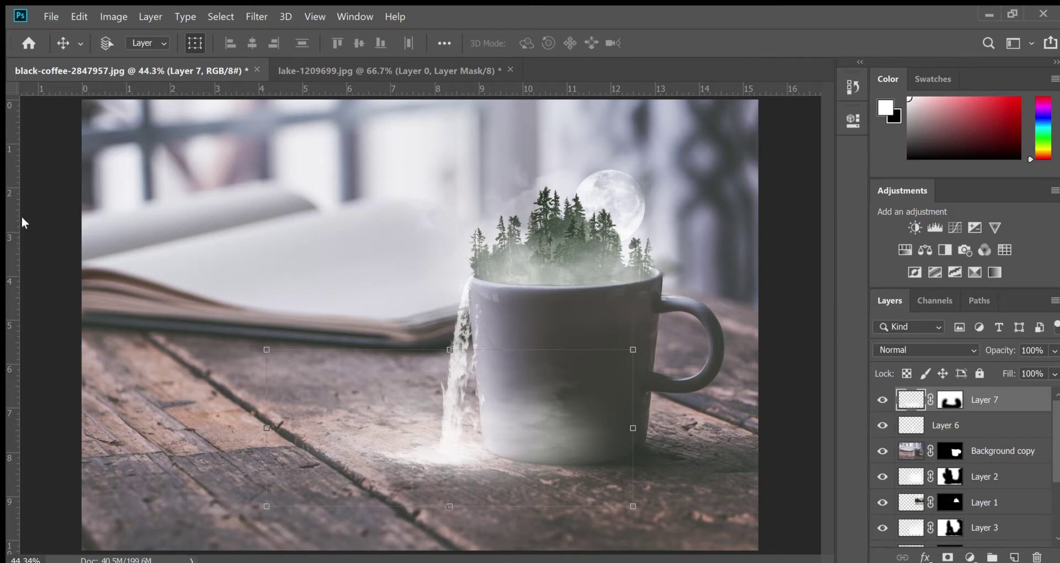
key(b)
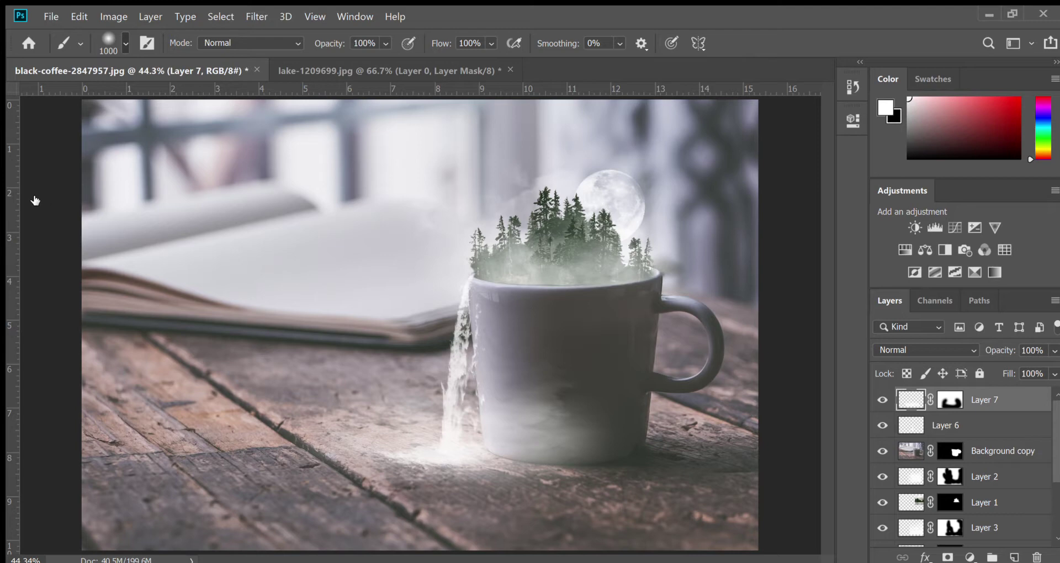
key(period)
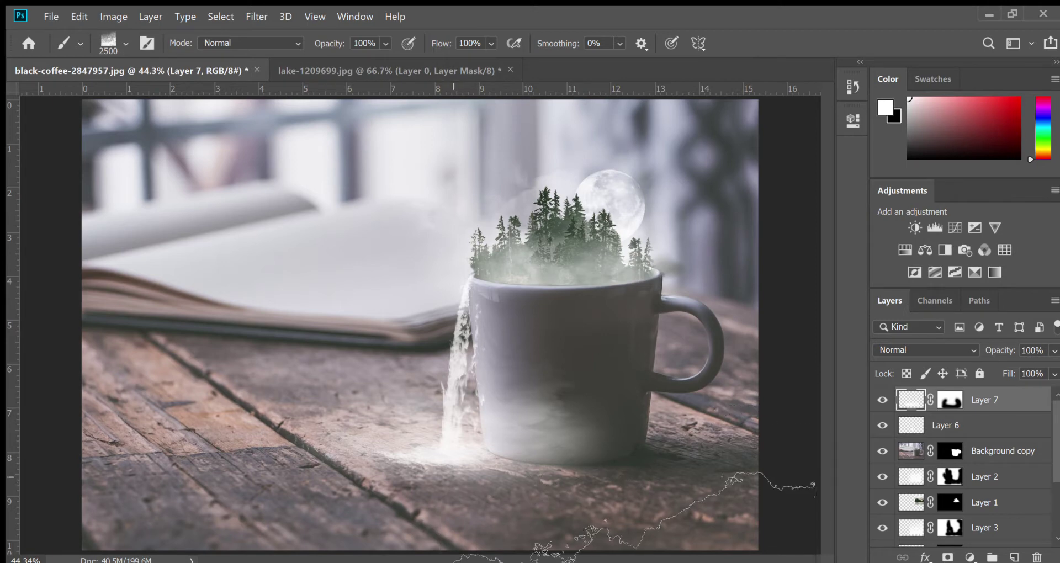
- Try thickening the mist around the waterfall and mug with several 2500 px cloud stamps on Layer 7, undoing them all
click(705, 411)
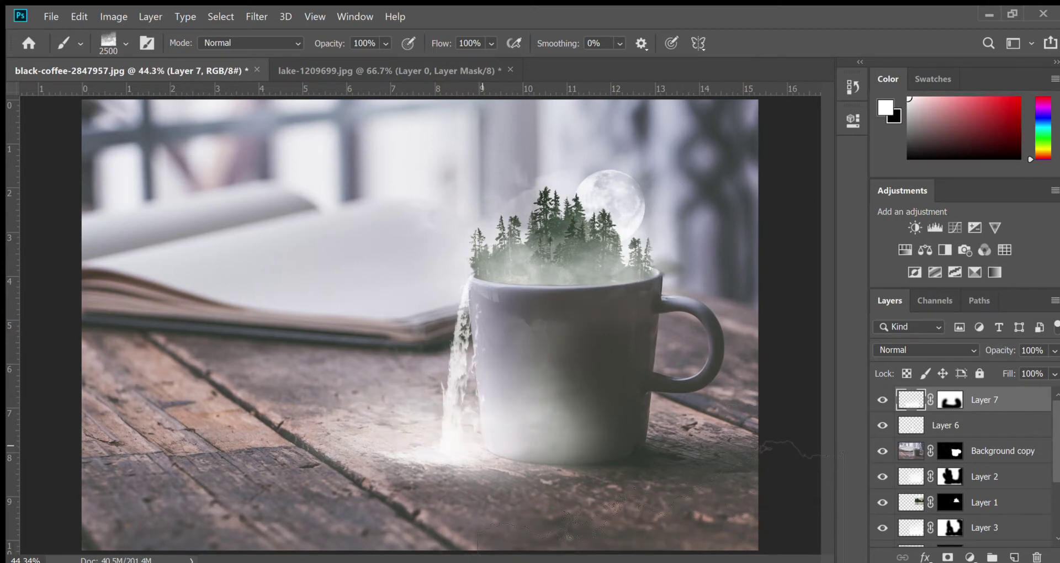
click(467, 468)
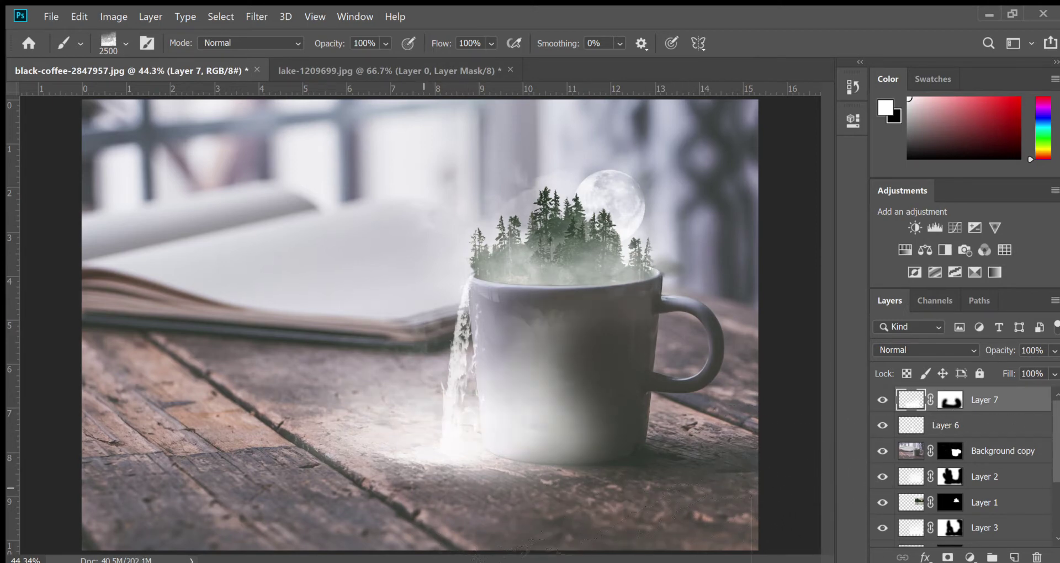
click(450, 514)
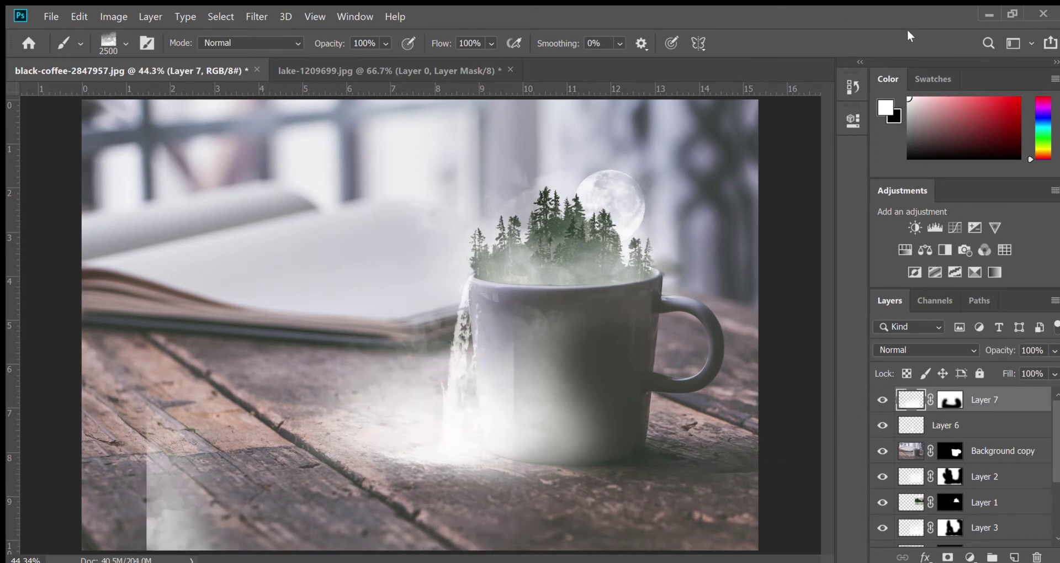
key(ctrl+z)
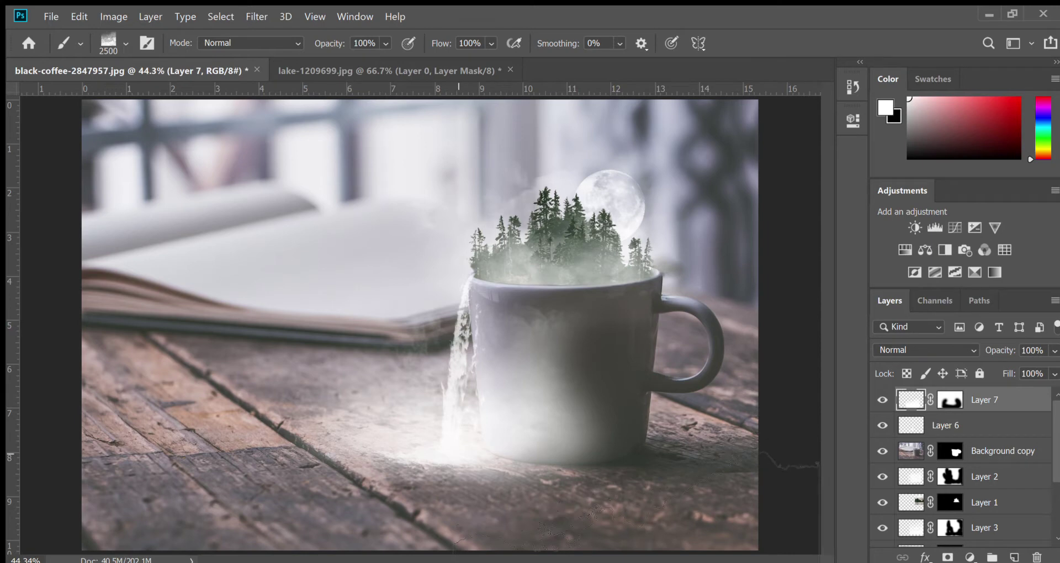
key(ctrl+shift+z)
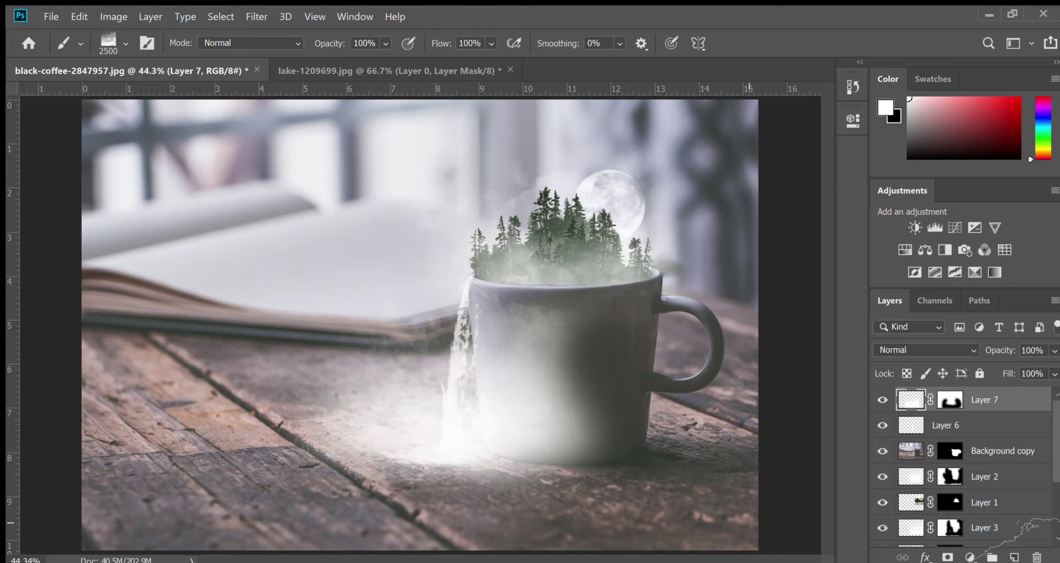
key(ctrl+z)
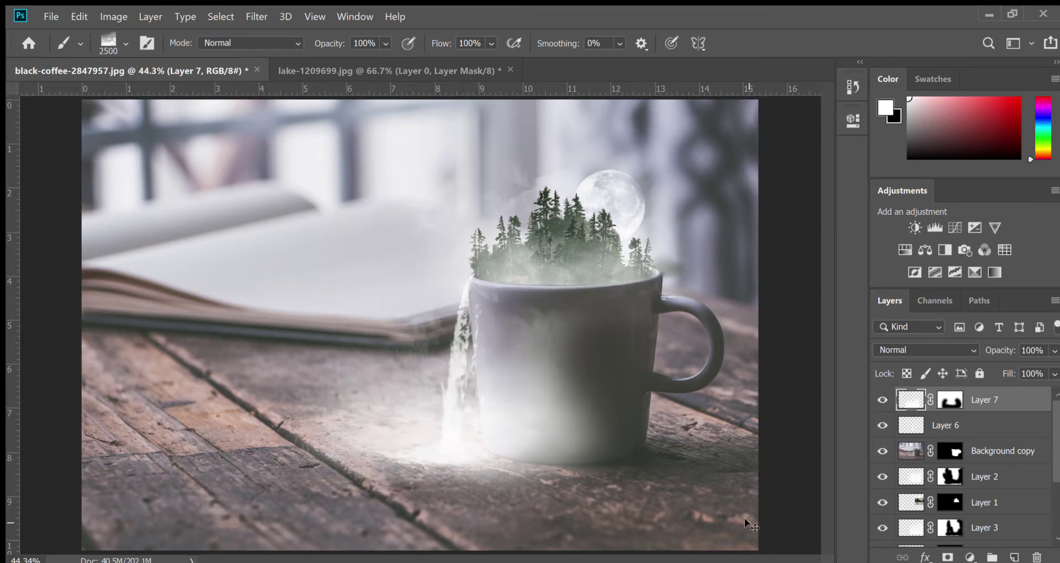
key(ctrl+z)
key(ctrl+z)
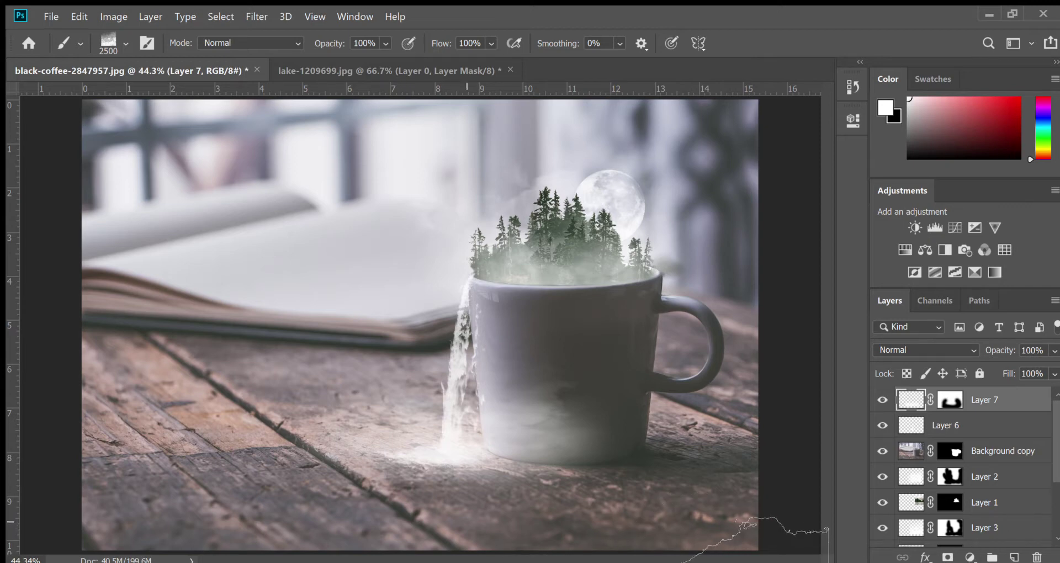
- Build up white mist low around the mug's base and the waterfall's foot with 2500 px cloud stamps on Layer 7
key(ctrl+shift+z)
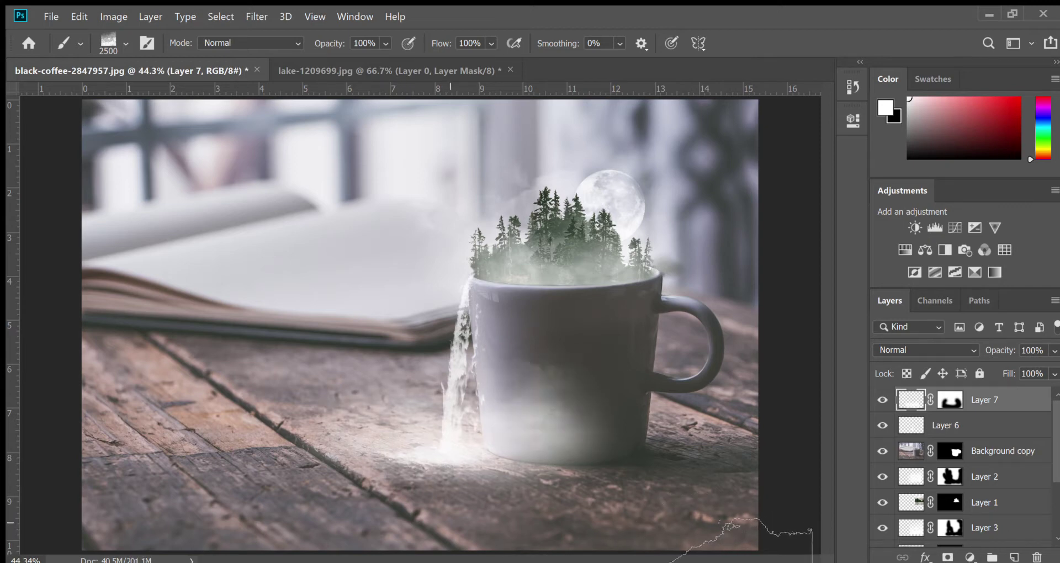
key(ctrl+shift+z)
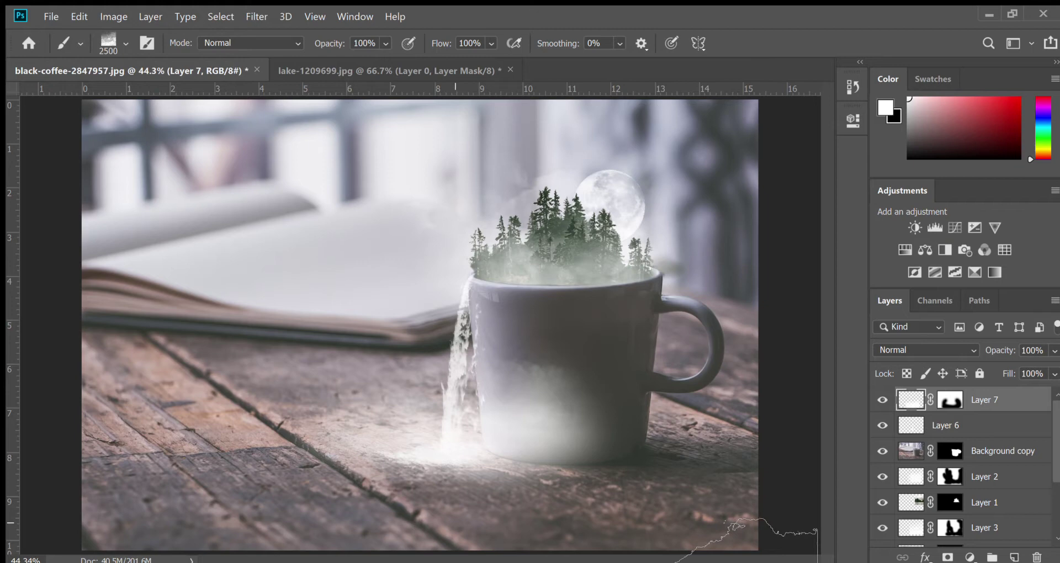
key(ctrl+shift+z)
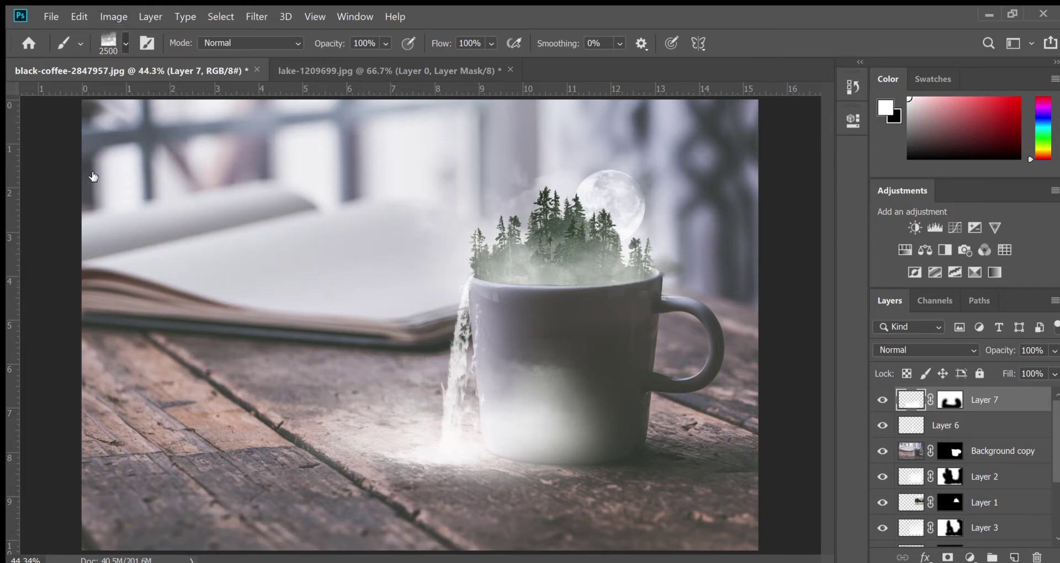
- Target Layer 7's mask and ready a soft round black brush at 1100 px
key(.)
key([)
key([)
key([)
key([)
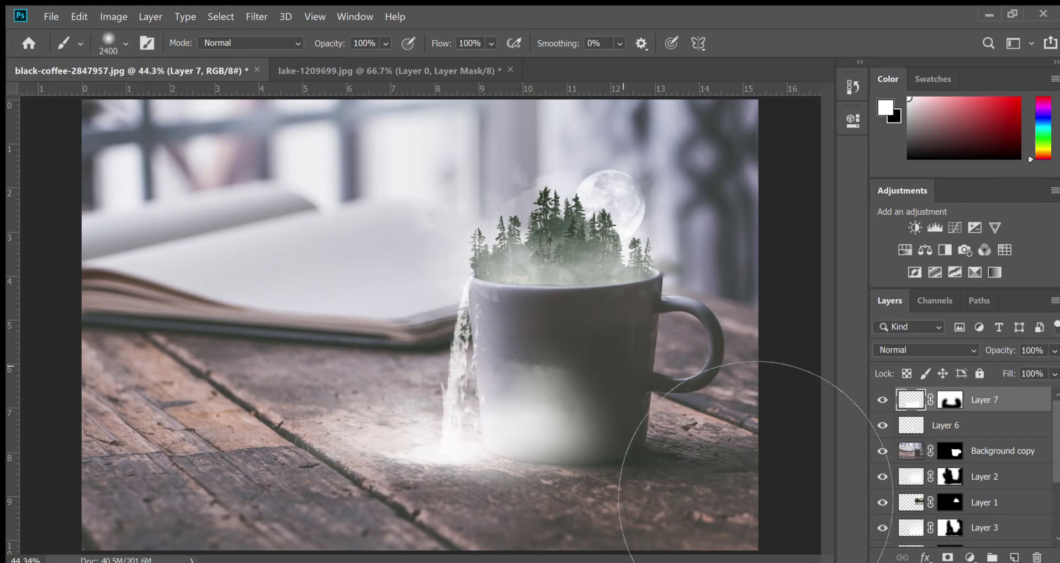
key([)
key([)
key([)
key([)
key([)
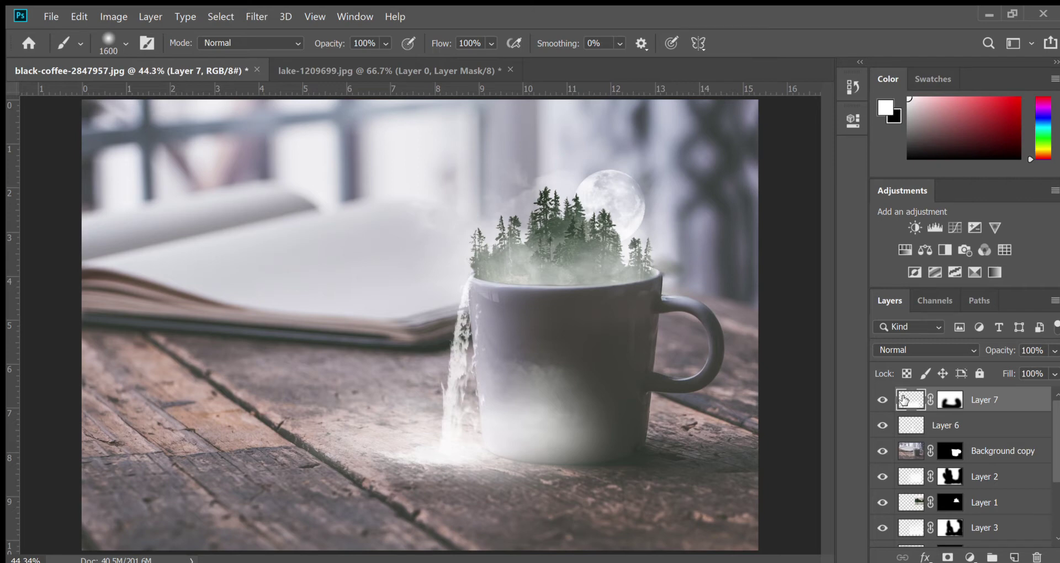
click(950, 402)
key(x)
key(bracketleft)
key(bracketleft)
key(bracketleft)
key(bracketleft)
key(bracketleft)
- Undo a full-opacity mask stroke over the mug, set the brush opacity to 51%, and softly fade the mist's edge there
mouse_move(626, 453)
mouse_down()
mouse_move(604, 507)
mouse_move(613, 442)
mouse_up()
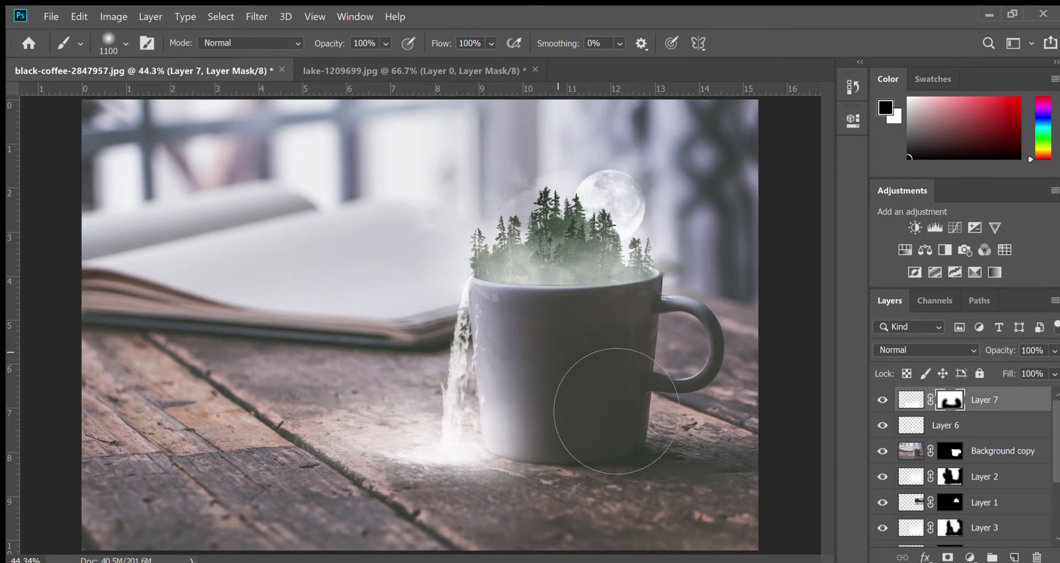
key(ctrl+z)
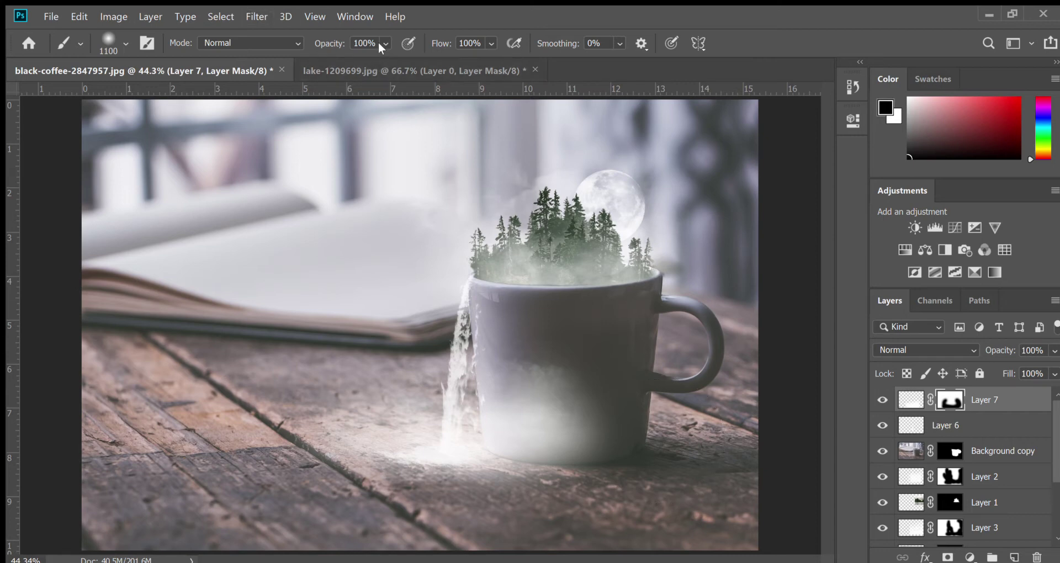
key(5)
key(1)
mouse_move(622, 438)
mouse_down()
mouse_move(552, 458)
mouse_move(683, 562)
mouse_up()
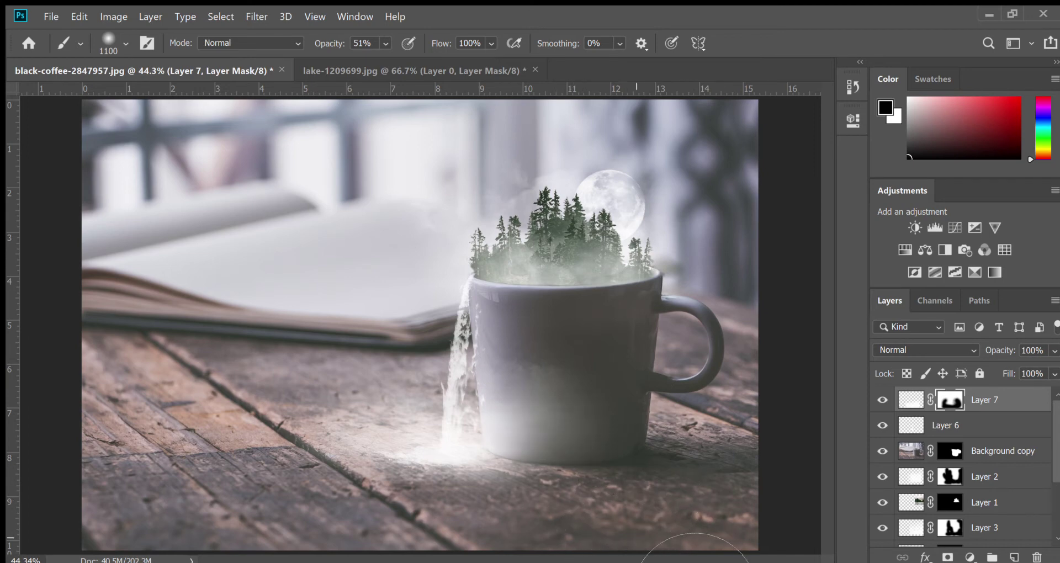
- Compare the composite with and without the mist on Layer 7 and the waterfall on Layer 6 by switching their visibility
click(883, 401)
click(883, 425)
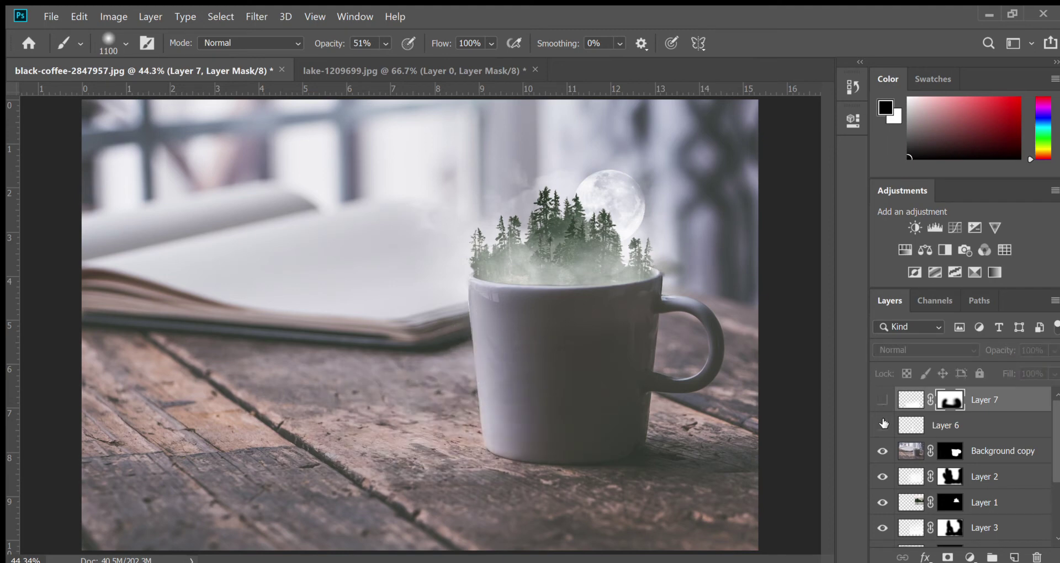
click(883, 424)
click(883, 401)
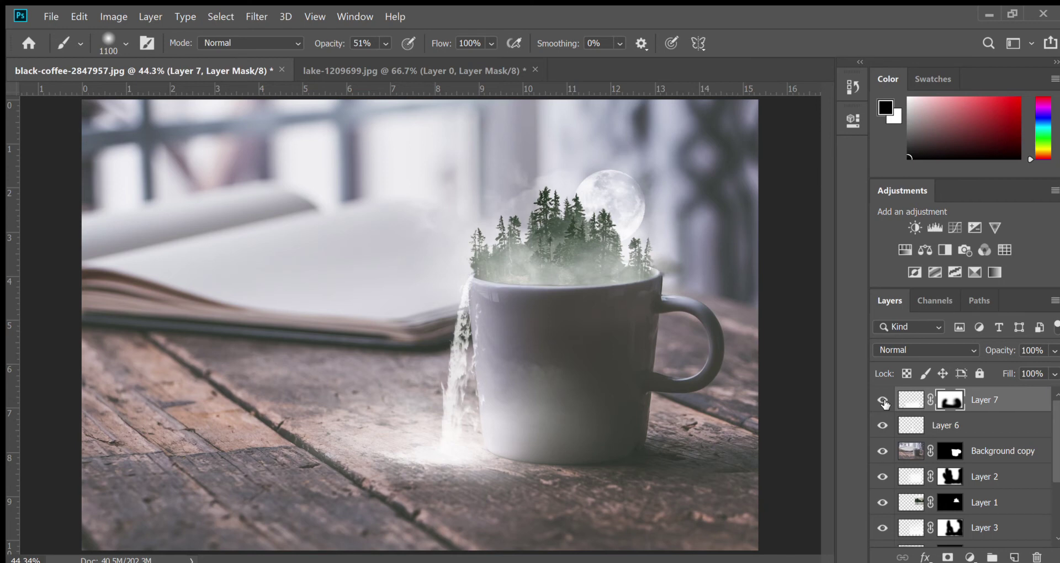
click(883, 400)
click(883, 425)
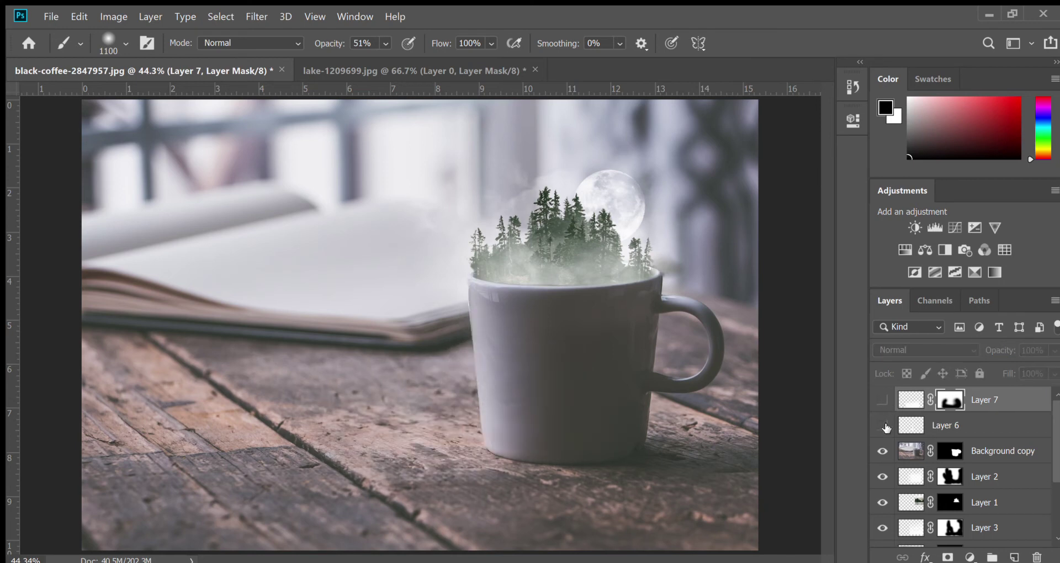
click(883, 426)
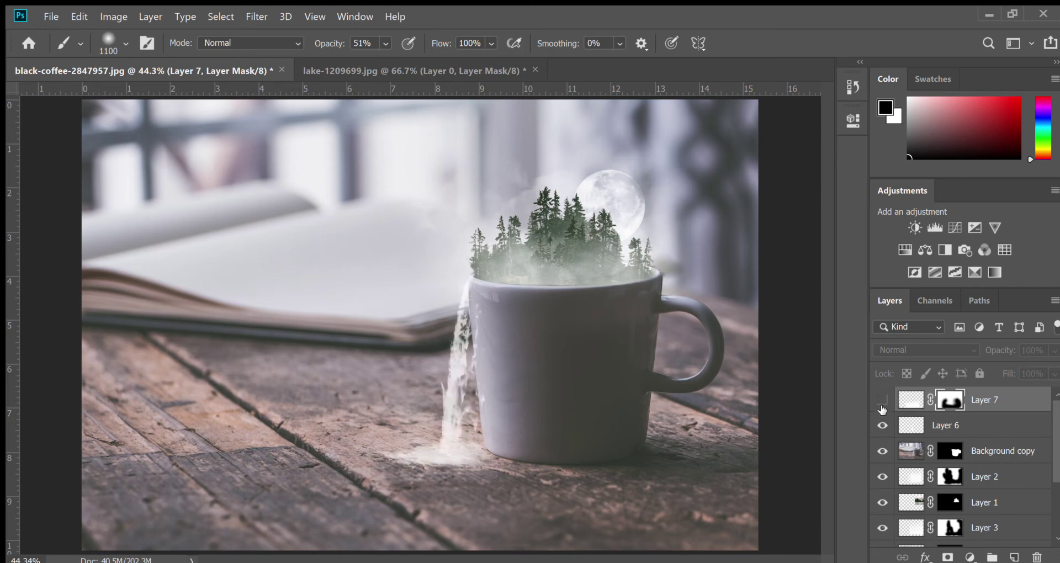
click(883, 401)
click(883, 401)
click(884, 425)
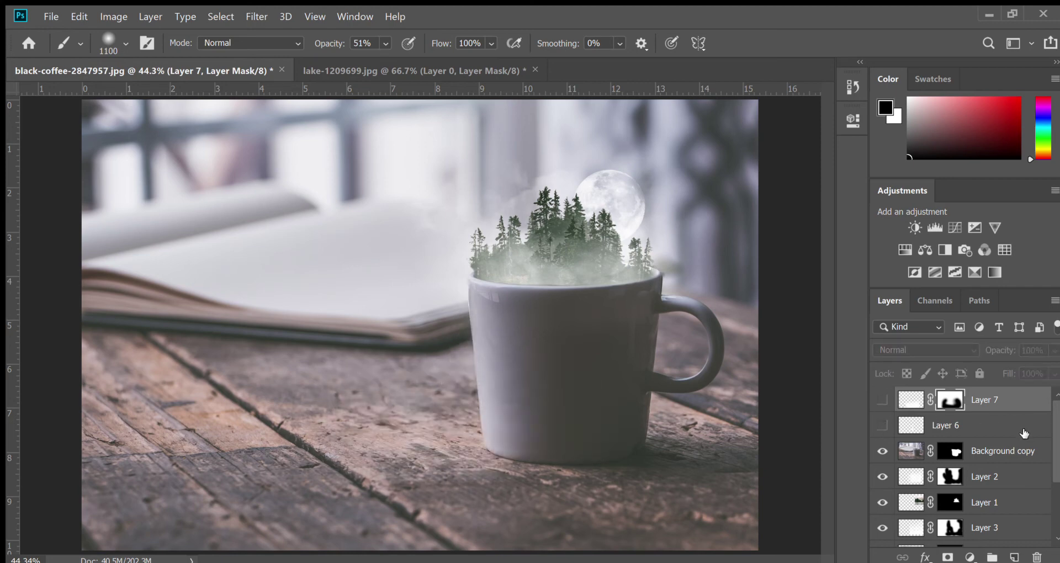